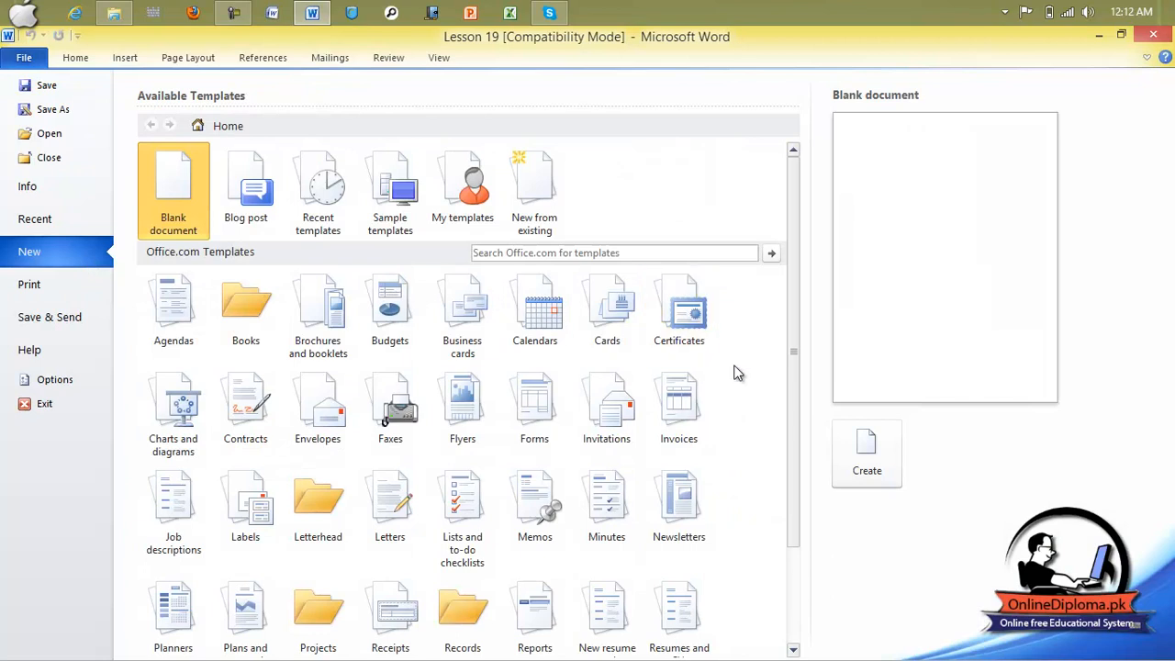
Create a new blank document and close the Lesson 19 document.
{"action": "left_click", "coordinate": [866, 451]}
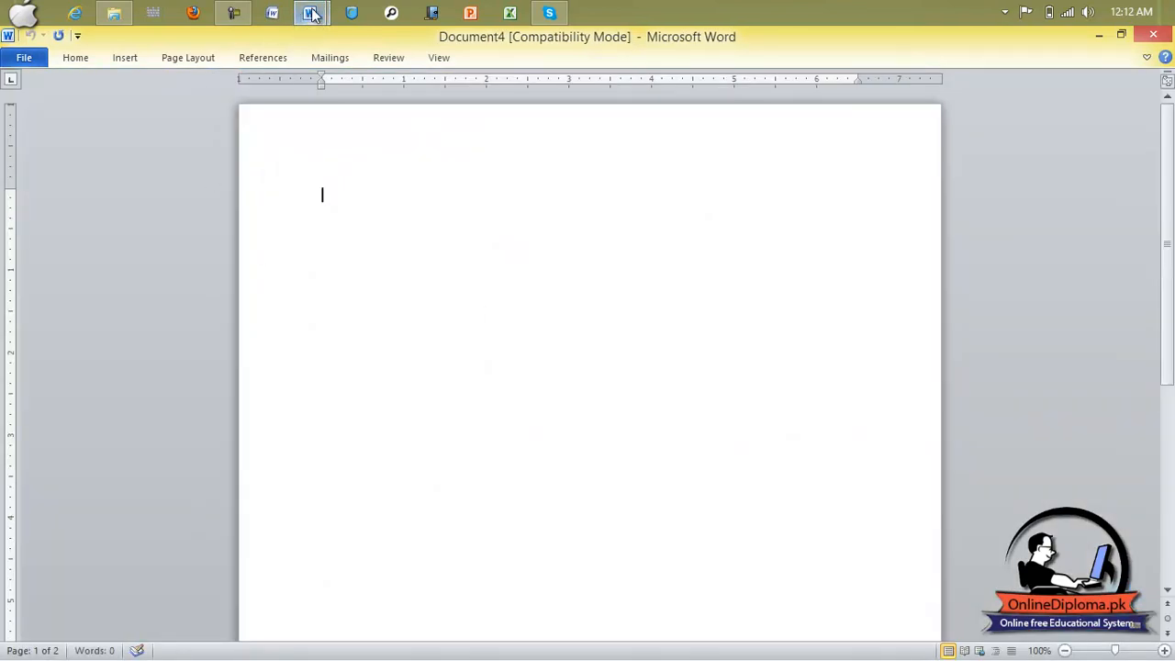
{"action": "left_click", "coordinate": [272, 12]}
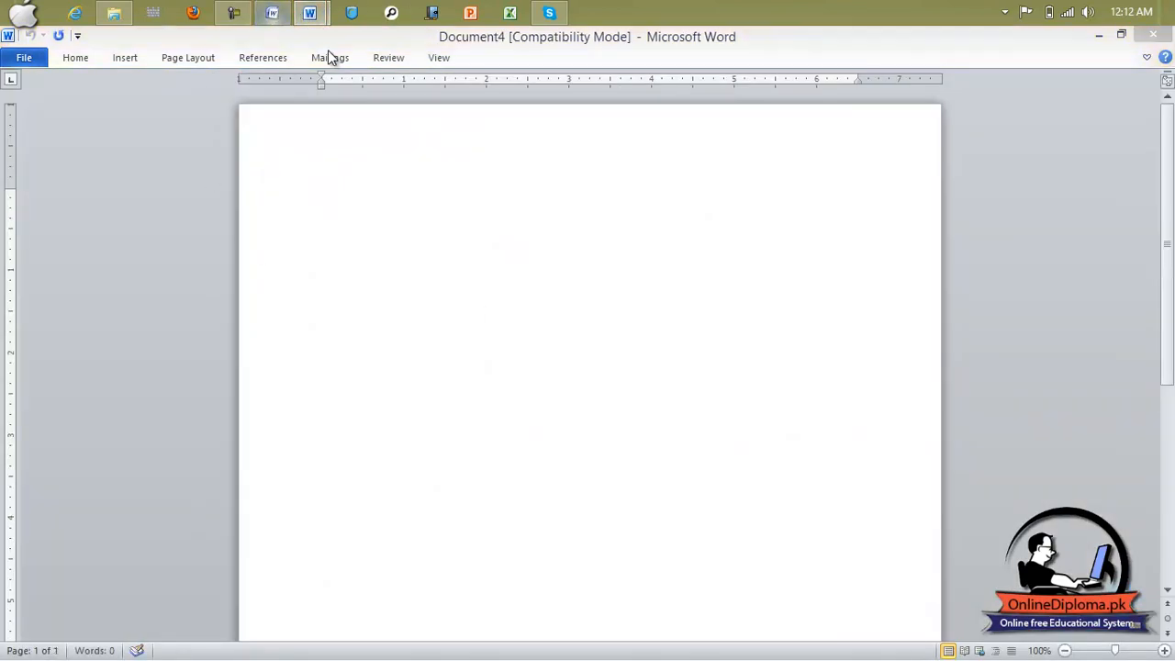
{"action": "mouse_move", "coordinate": [319, 14]}
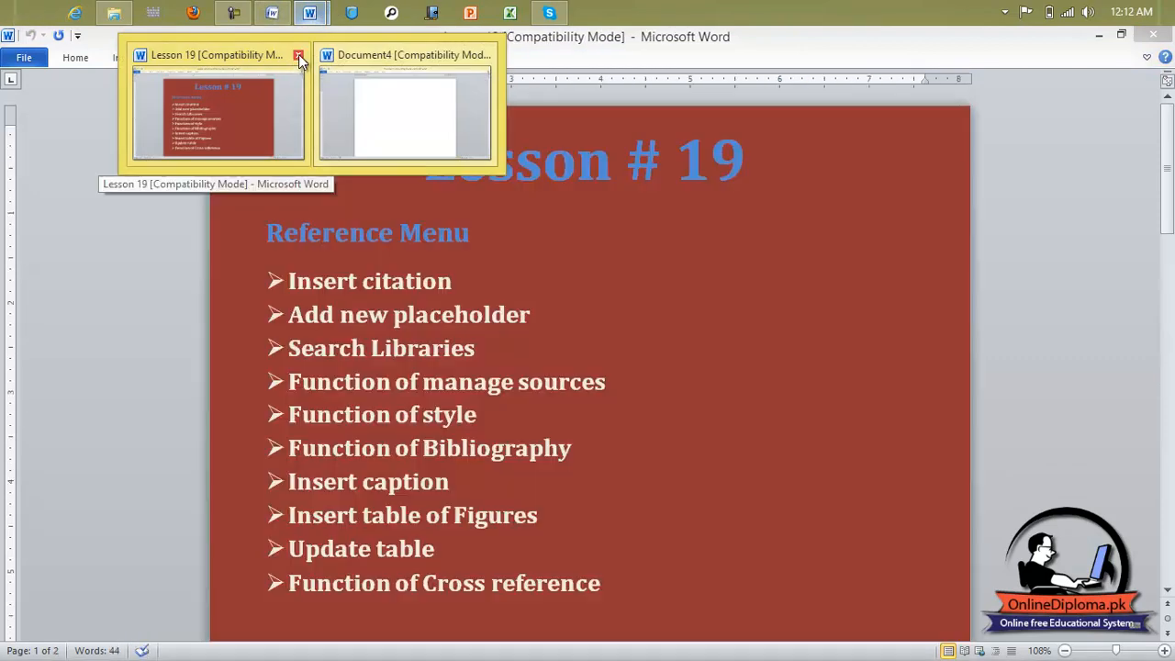
{"action": "left_click", "coordinate": [298, 54]}
{"action": "left_click", "coordinate": [299, 86]}
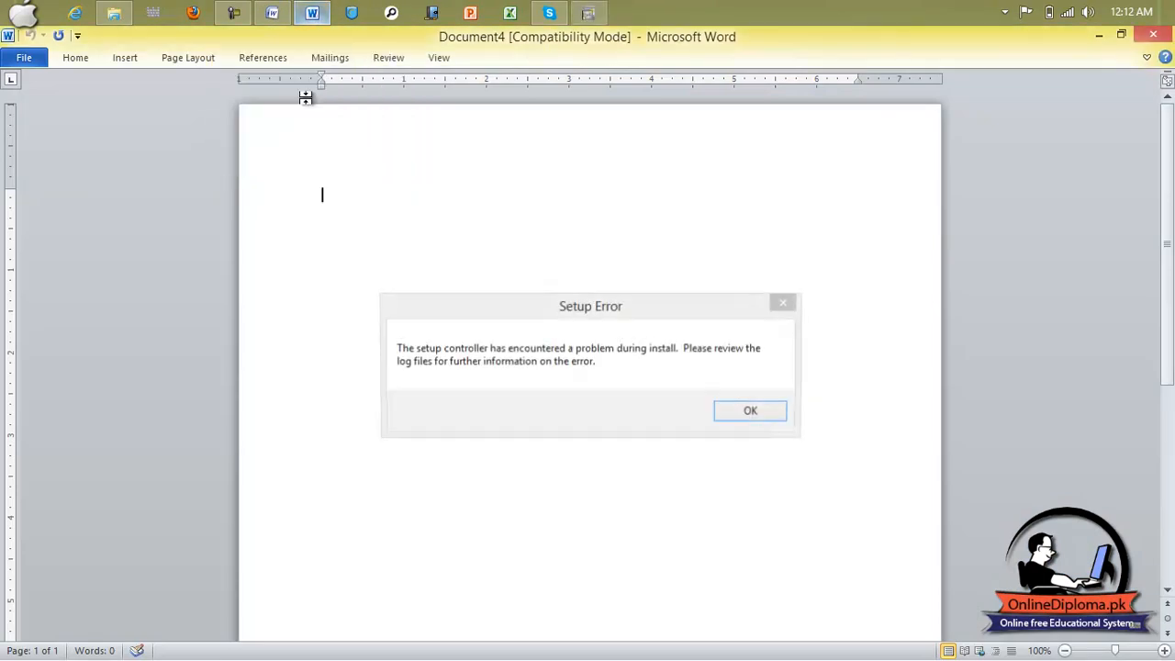
Turn off ribbon minimizing so the commands stay displayed, and dismiss the Setup Error message.
{"action": "right_click", "coordinate": [398, 60]}
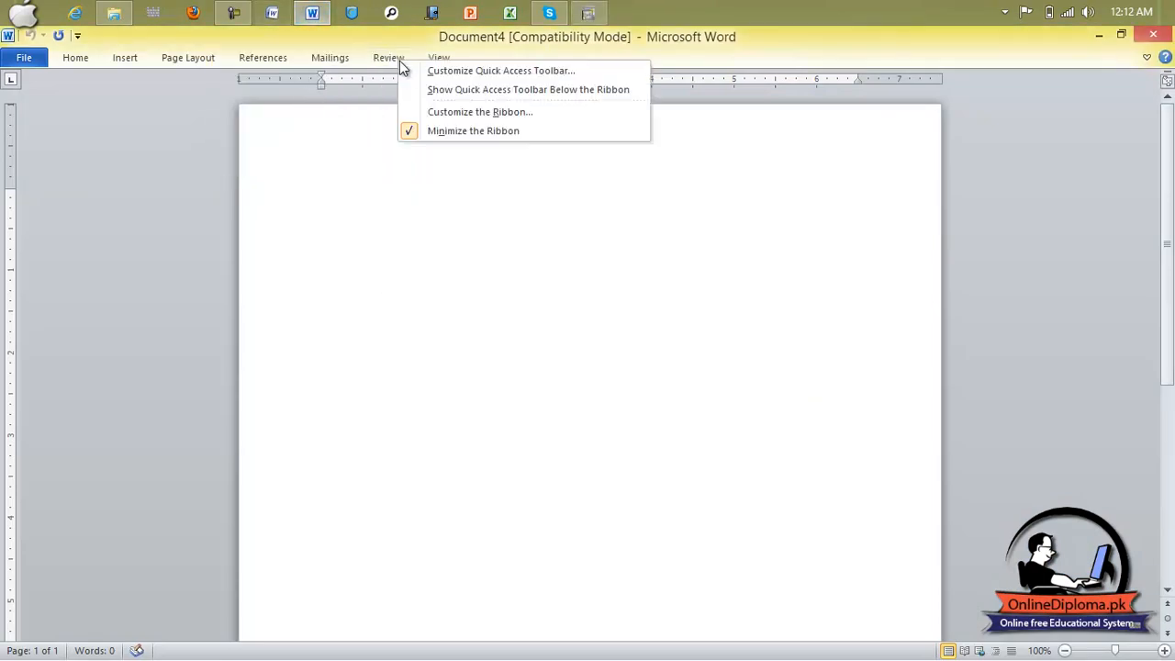
{"action": "left_click", "coordinate": [433, 133]}
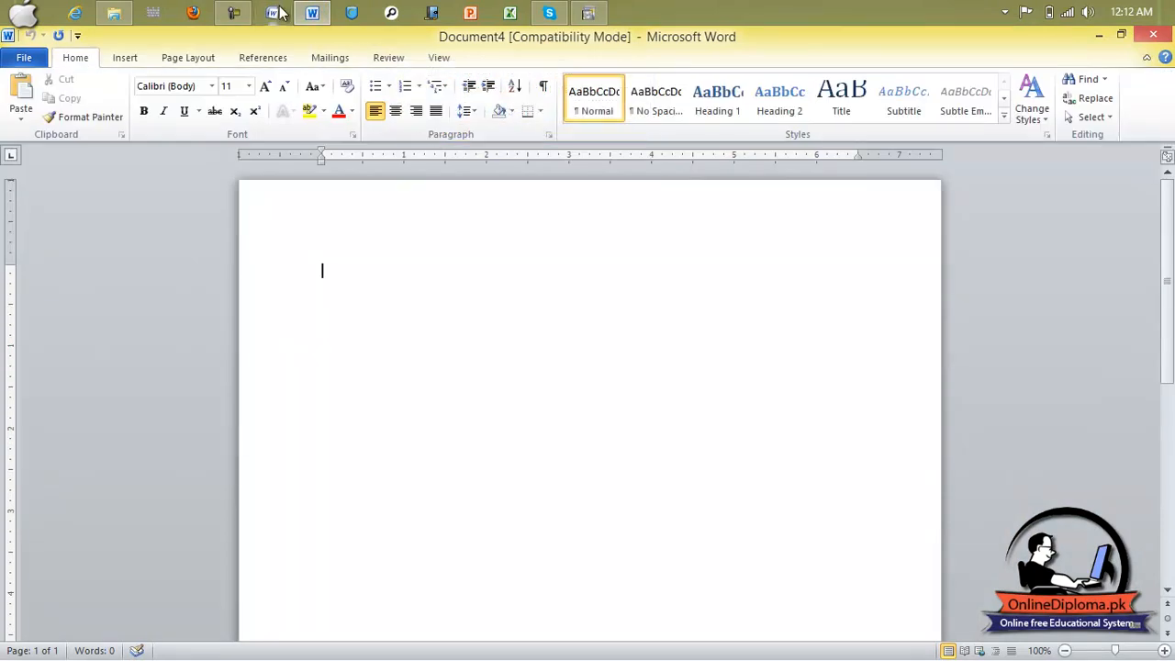
{"action": "left_click", "coordinate": [597, 12]}
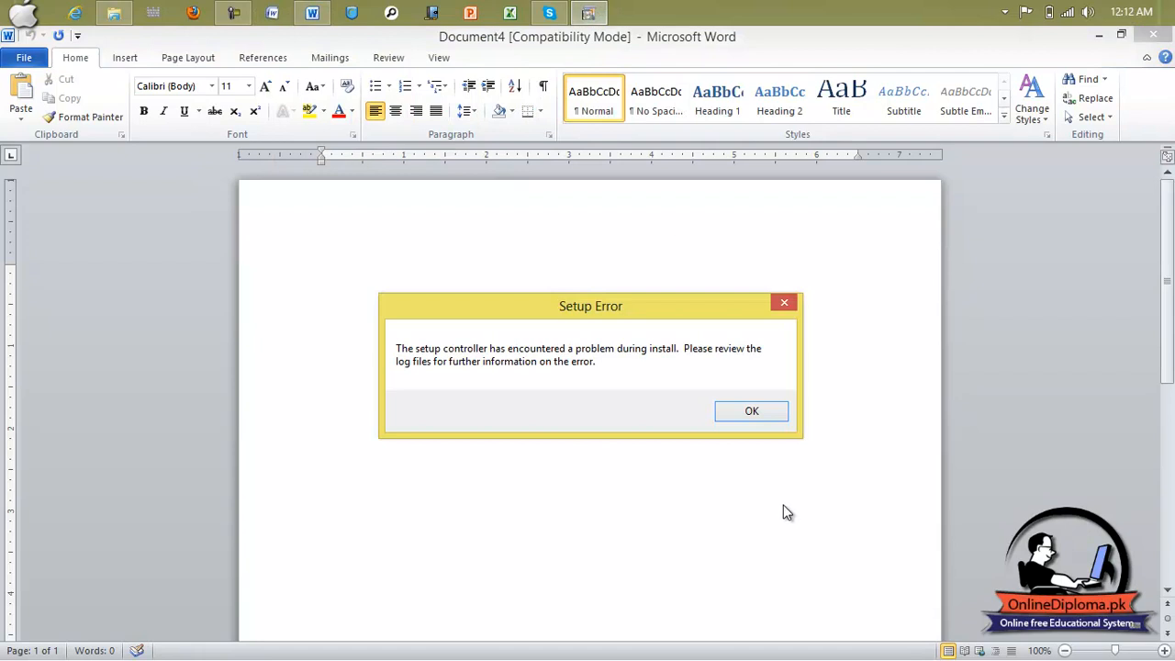
{"action": "left_click", "coordinate": [745, 412]}
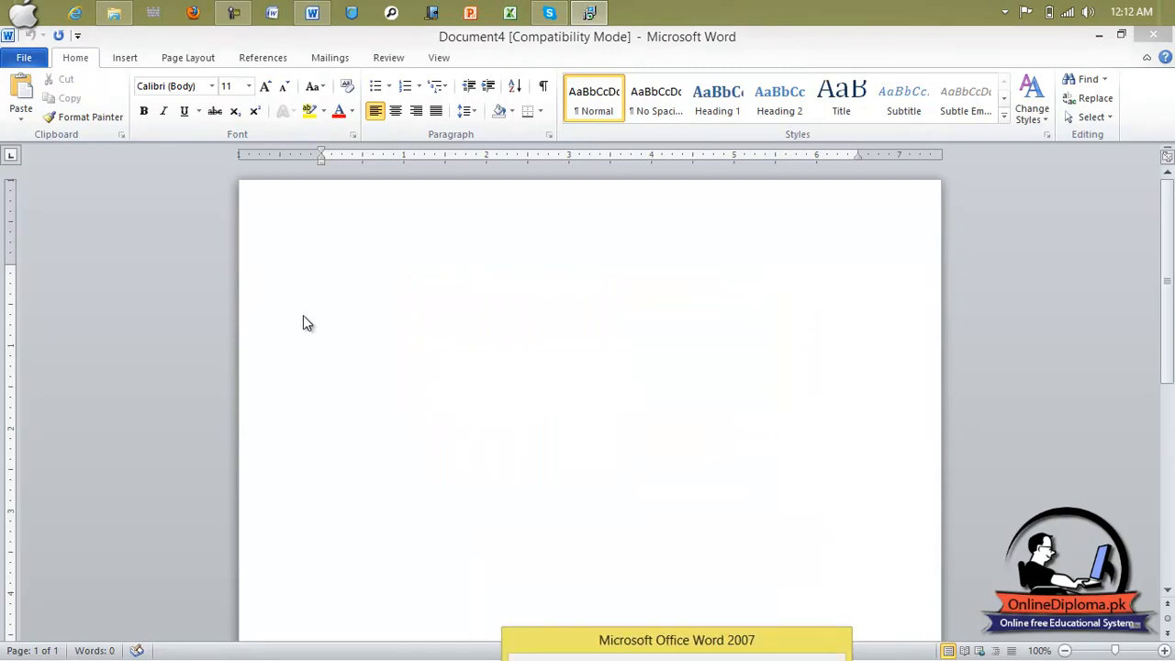
{"action": "left_click", "coordinate": [260, 61]}
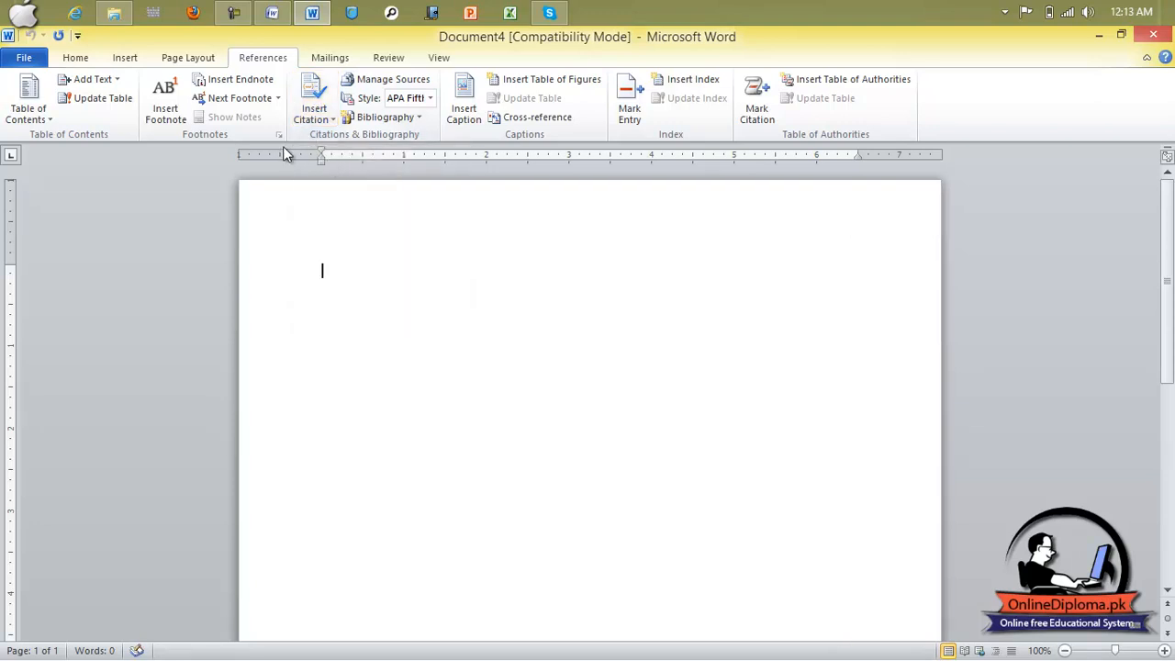
{"action": "left_click", "coordinate": [36, 58]}
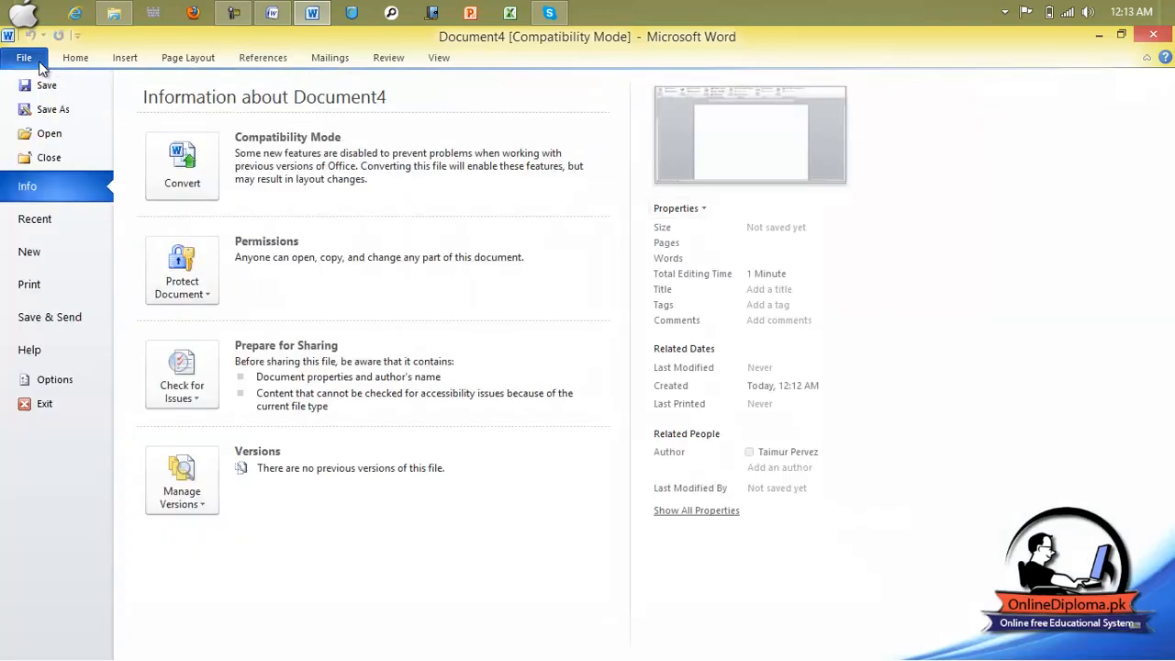
{"action": "left_click", "coordinate": [46, 134]}
{"action": "left_click", "coordinate": [221, 237]}
{"action": "left_click", "coordinate": [437, 409]}
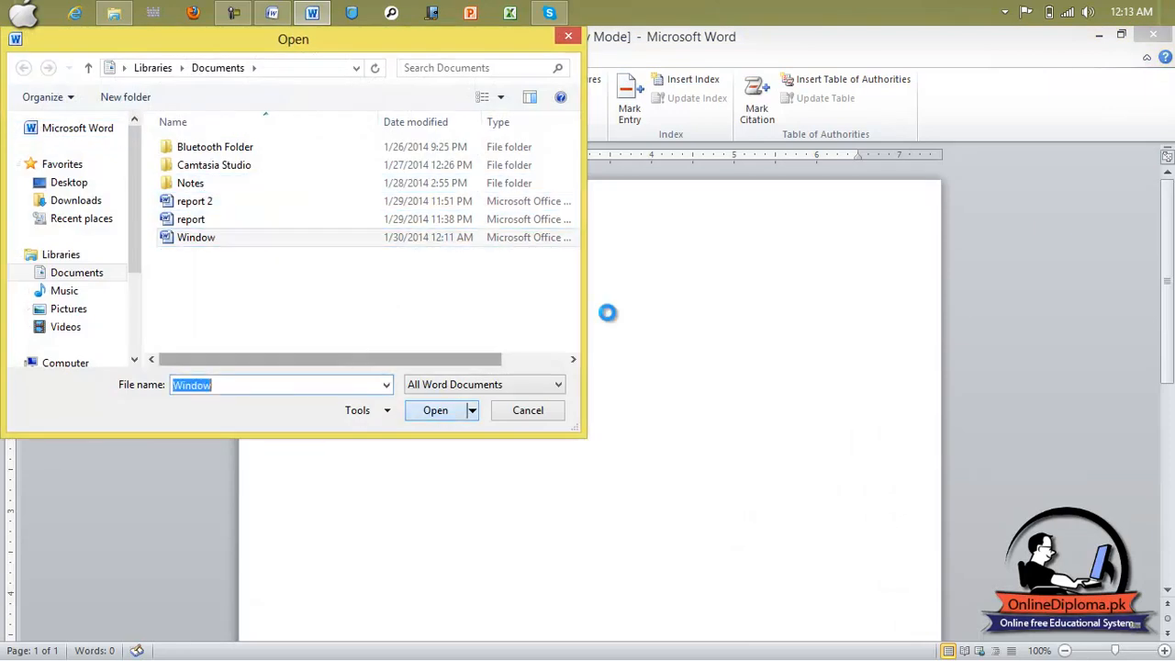
{"action": "left_click", "coordinate": [453, 410]}
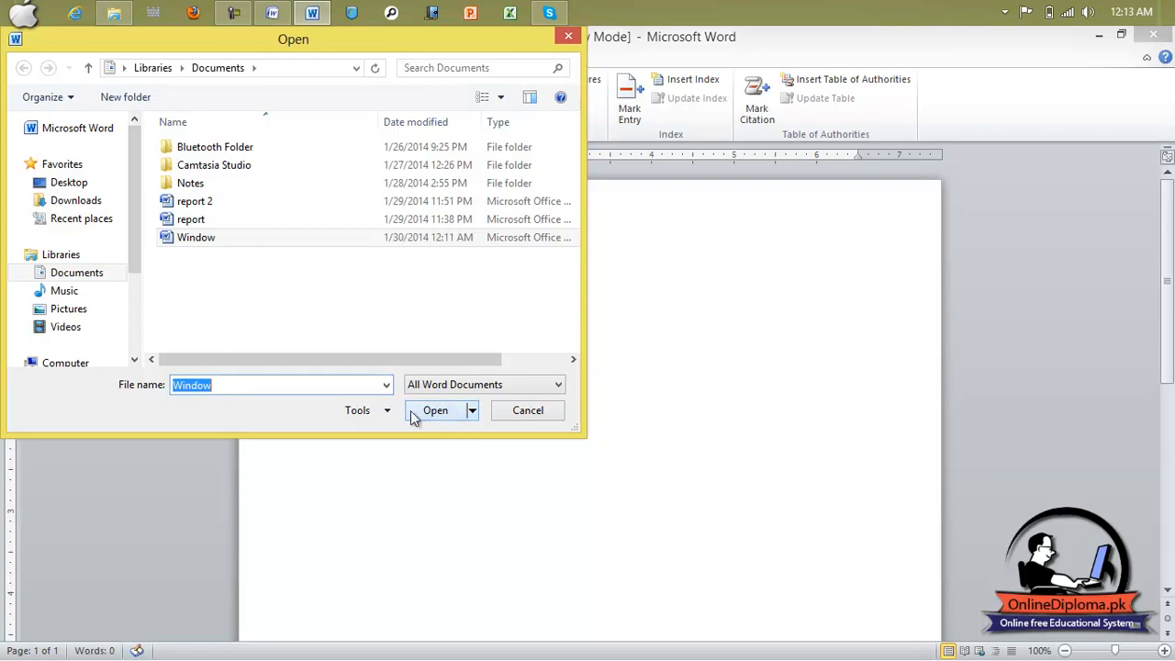
{"action": "left_click", "coordinate": [343, 389]}
{"action": "left_click", "coordinate": [444, 412]}
{"action": "left_click", "coordinate": [268, 239]}
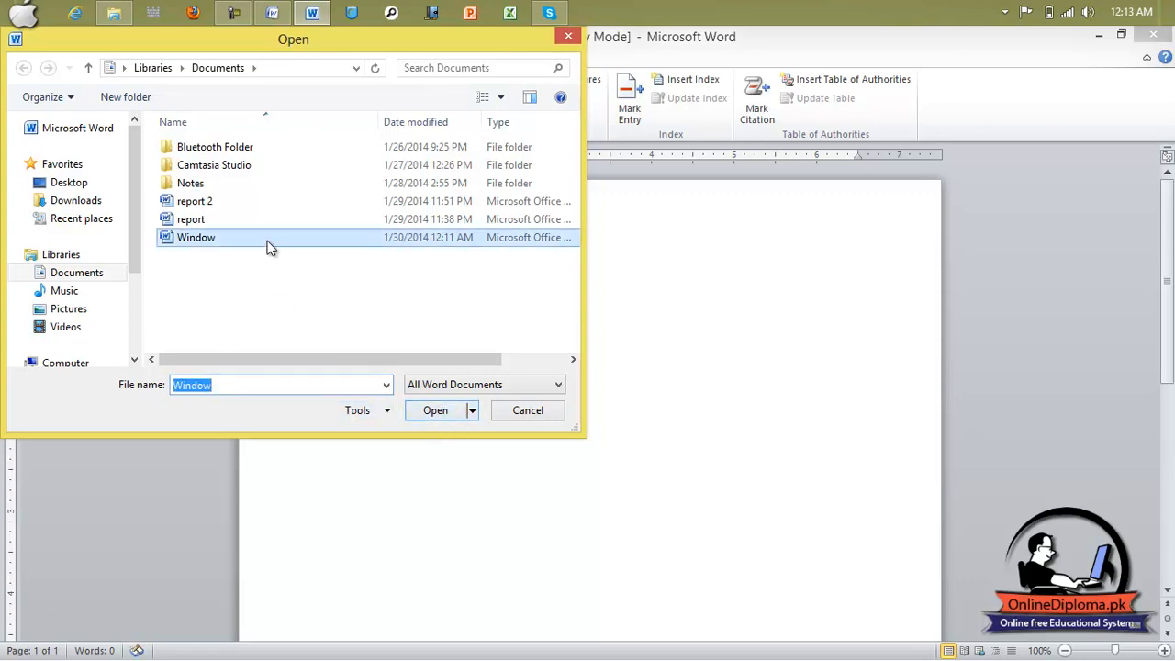
{"action": "left_click", "coordinate": [435, 413]}
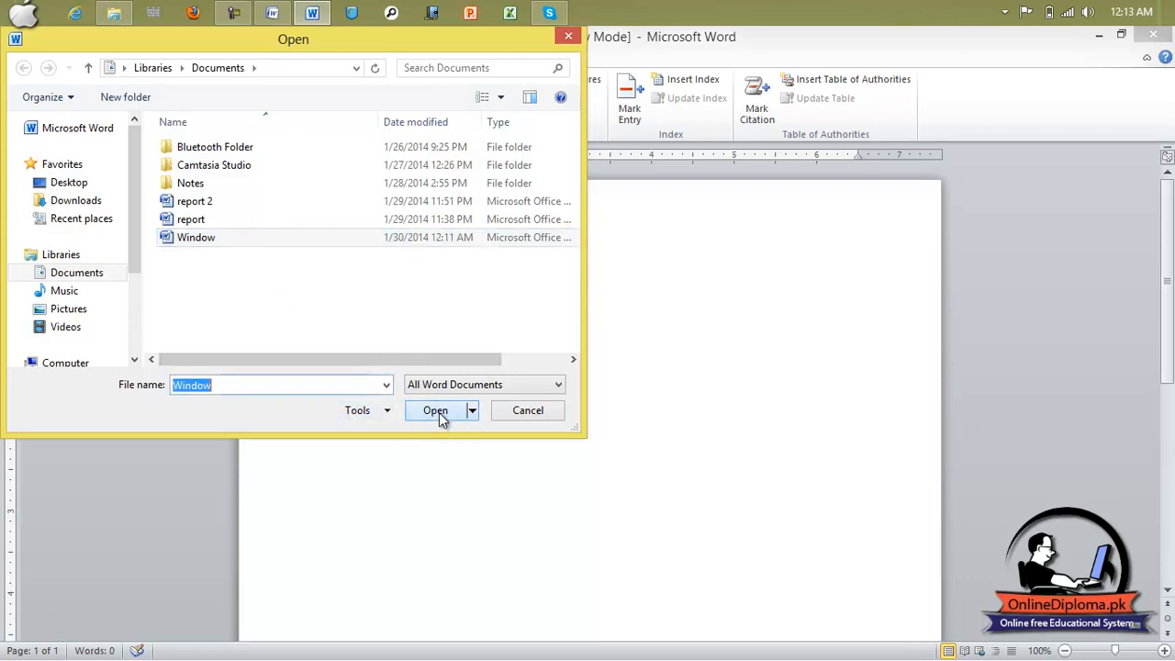
{"action": "left_click", "coordinate": [563, 39]}
Open the Window document from the Documents library and close its Navigation pane.
{"action": "left_click", "coordinate": [23, 57]}
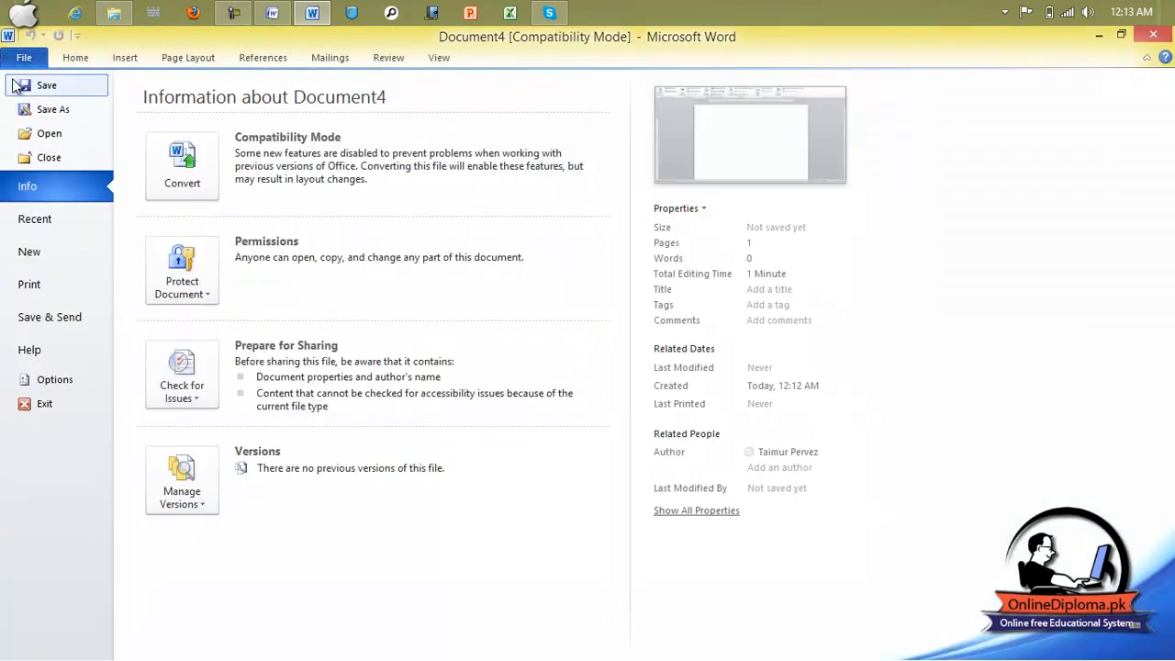
{"action": "left_click", "coordinate": [39, 136]}
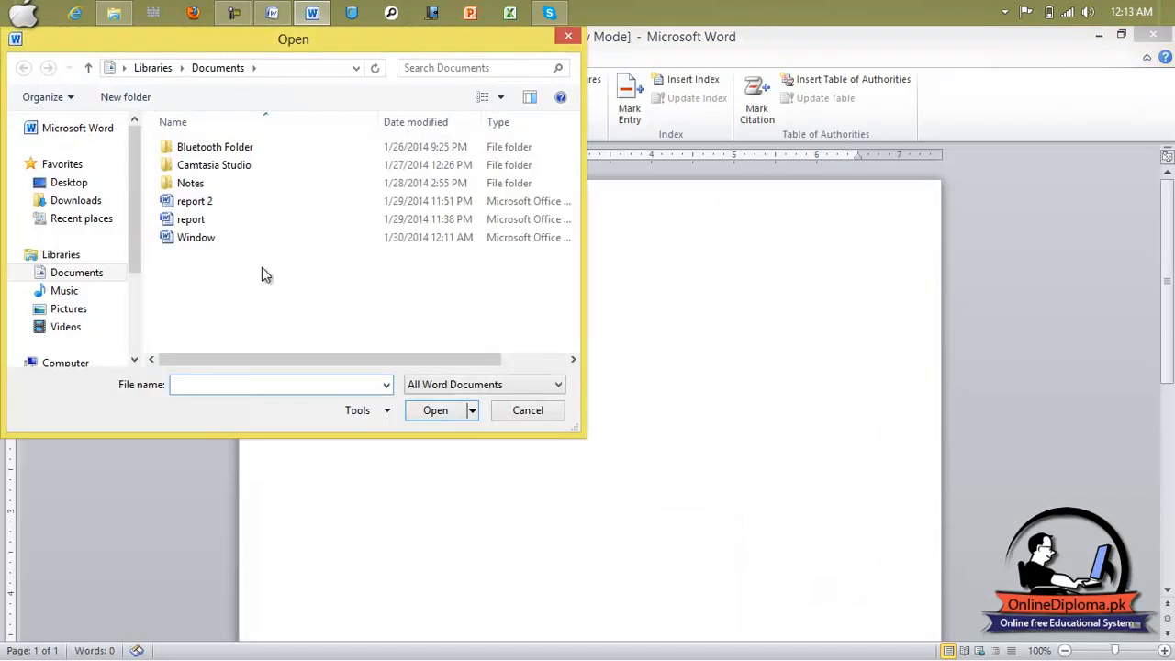
{"action": "left_click", "coordinate": [249, 239]}
{"action": "left_click", "coordinate": [435, 410]}
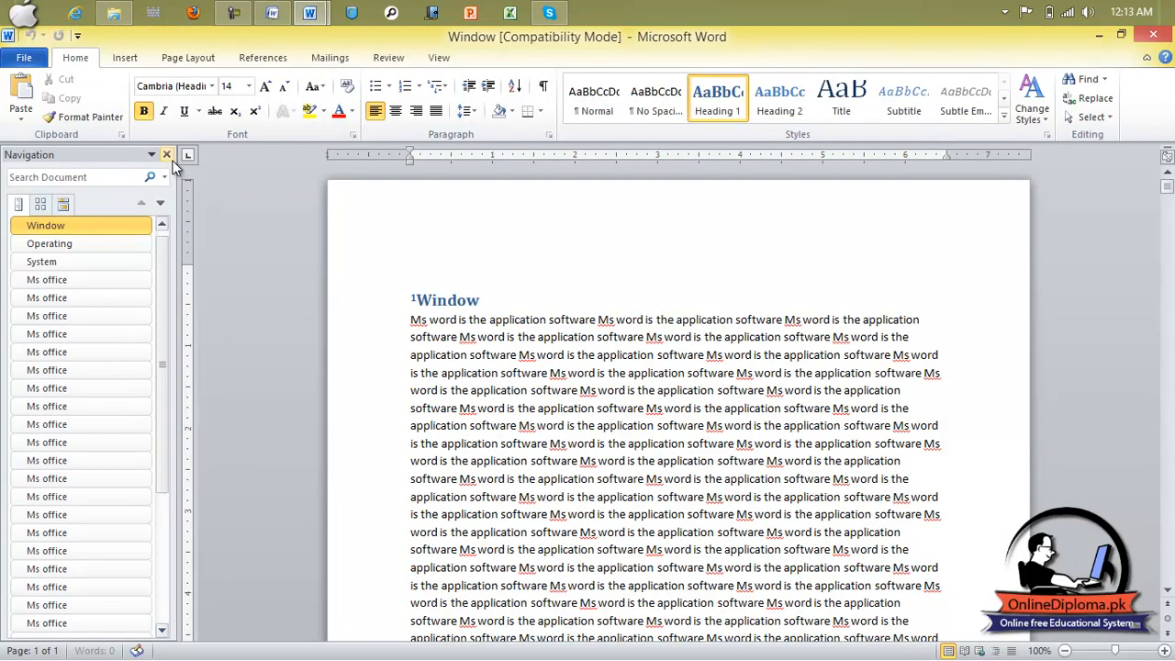
{"action": "left_click", "coordinate": [167, 155]}
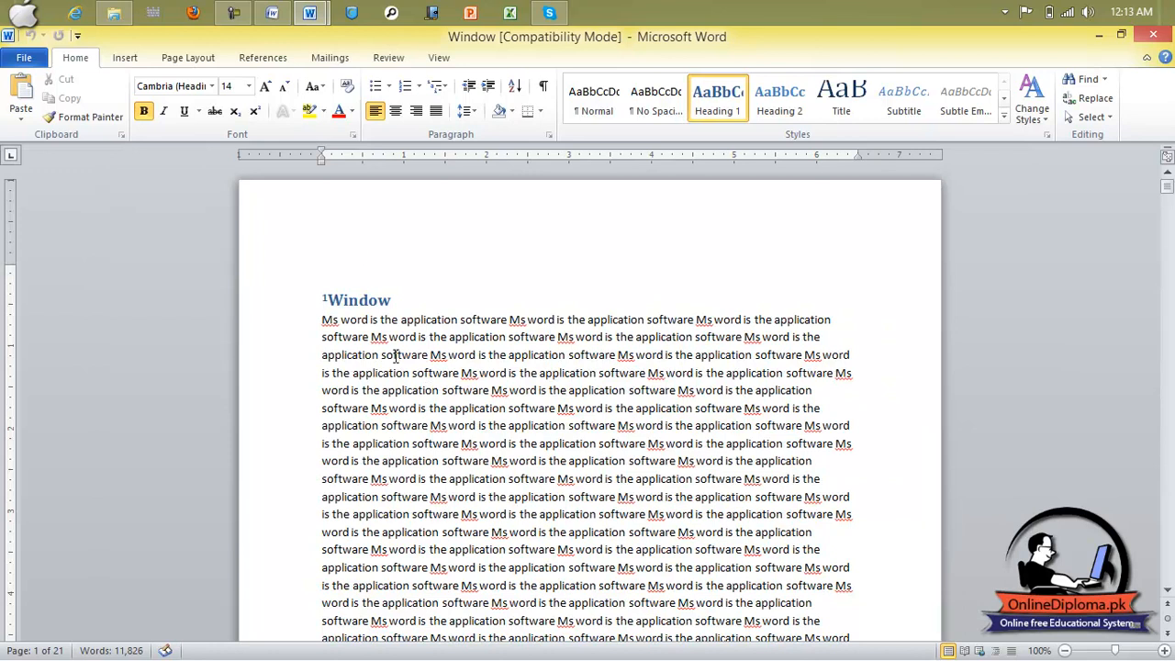
Insert three empty lines above the Window heading on the first page.
{"action": "left_click", "coordinate": [257, 59]}
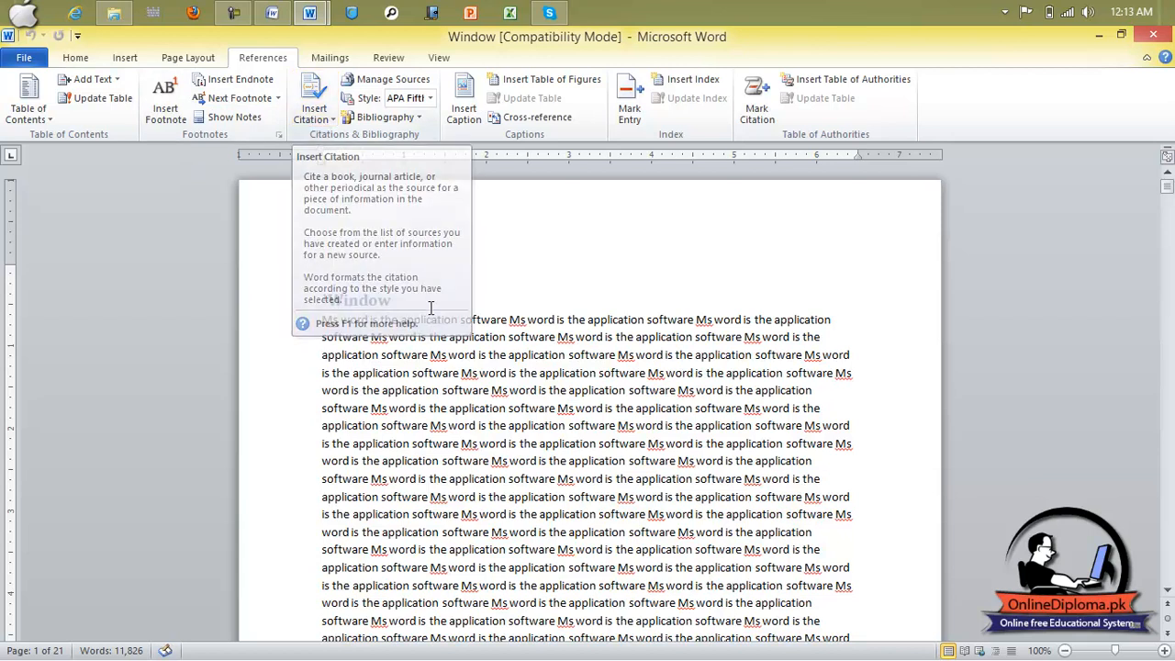
{"action": "left_click", "coordinate": [315, 316]}
{"action": "left_click", "coordinate": [322, 299]}
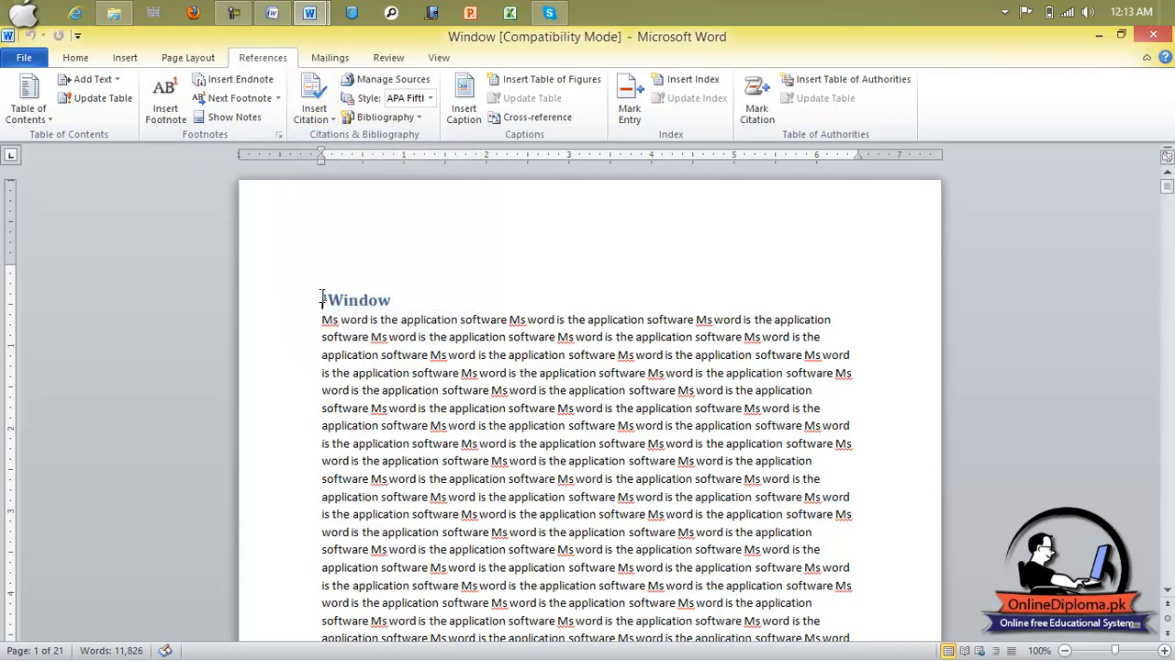
{"action": "key", "text": "Return"}
{"action": "key", "text": "Return"}
{"action": "key", "text": "Return"}
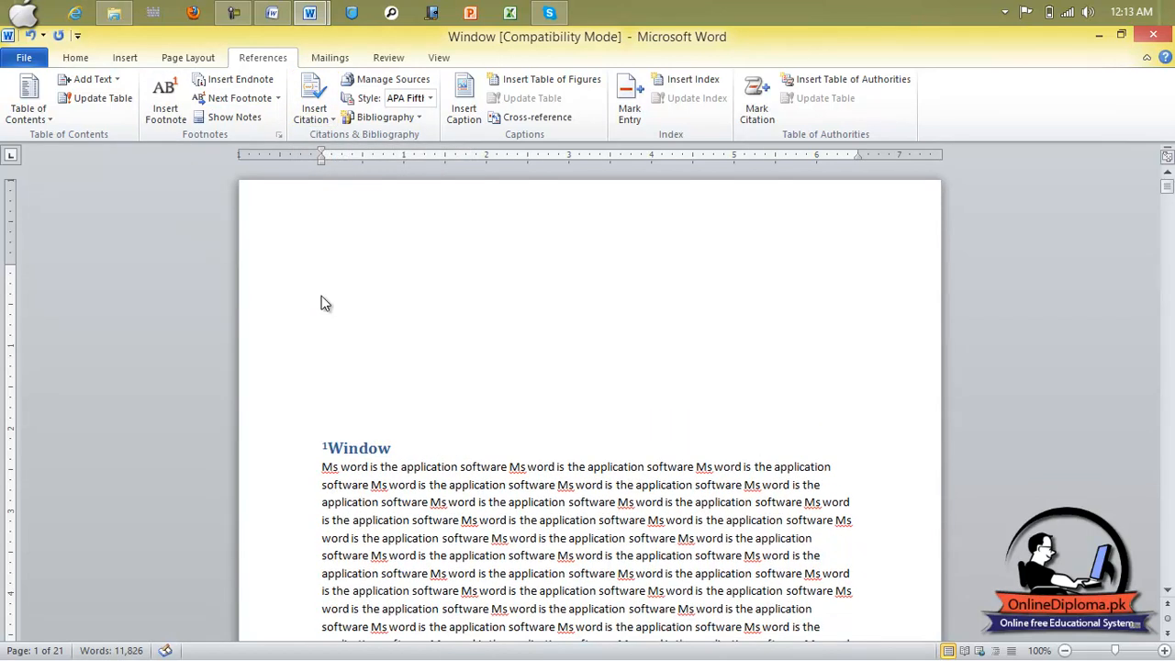
Add a new Book source for a citation at the Window heading, entering the author's full name and the title "ms word".
{"action": "left_click", "coordinate": [314, 112]}
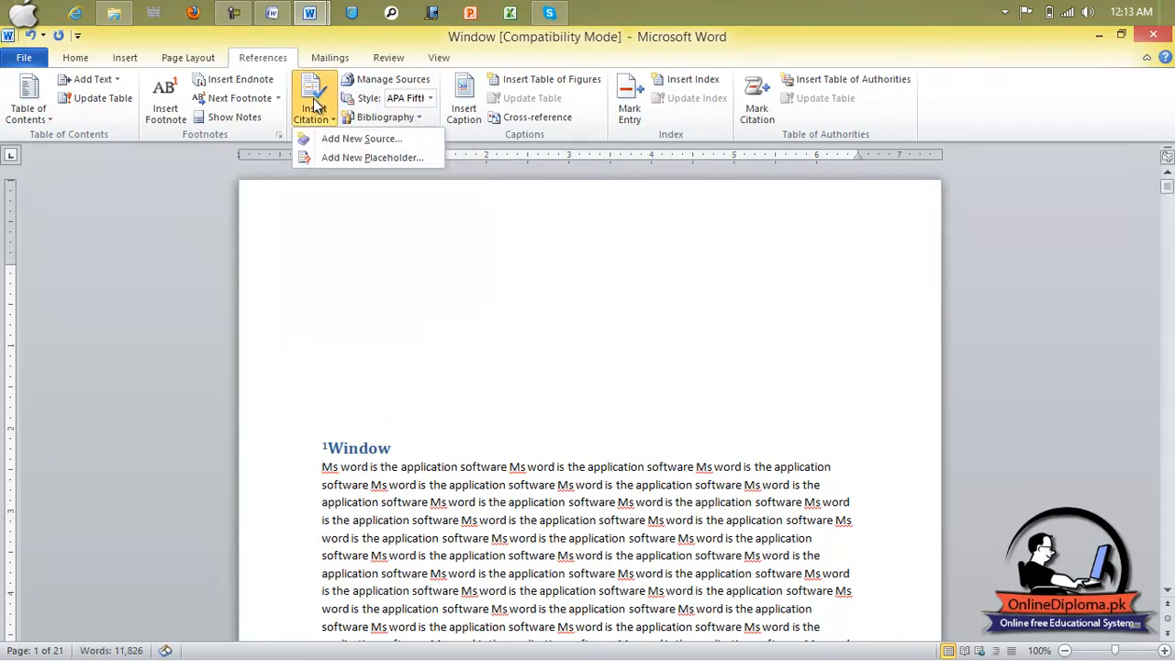
{"action": "left_click", "coordinate": [340, 141]}
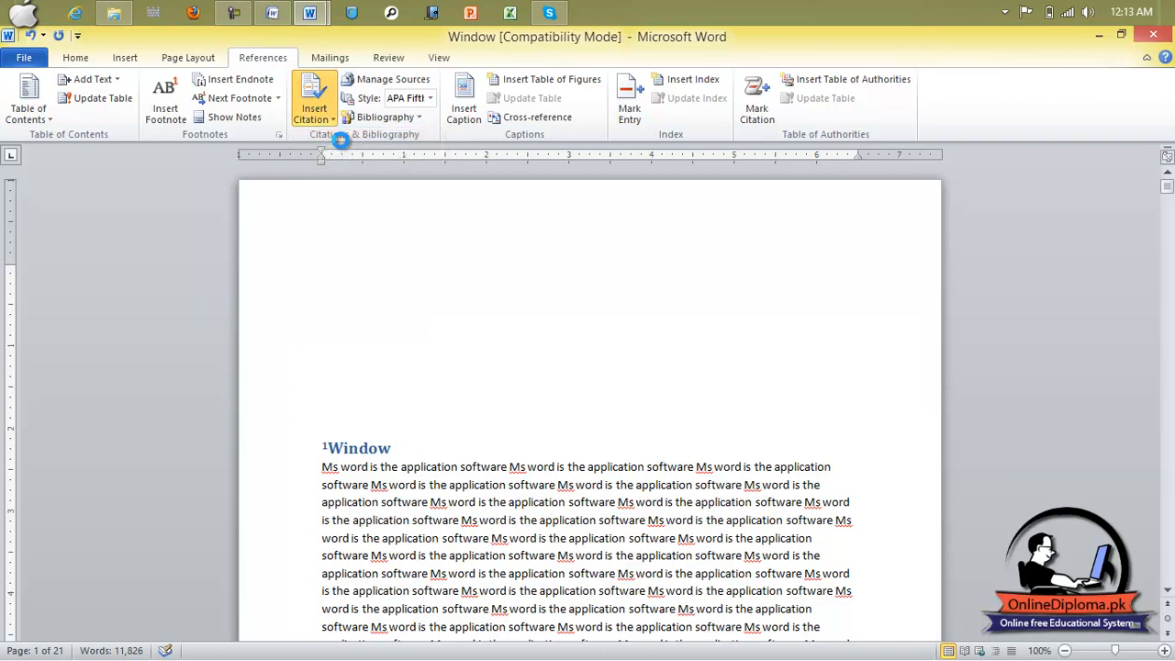
{"action": "left_click_drag", "start_coordinate": [391, 212], "coordinate": [354, 178]}
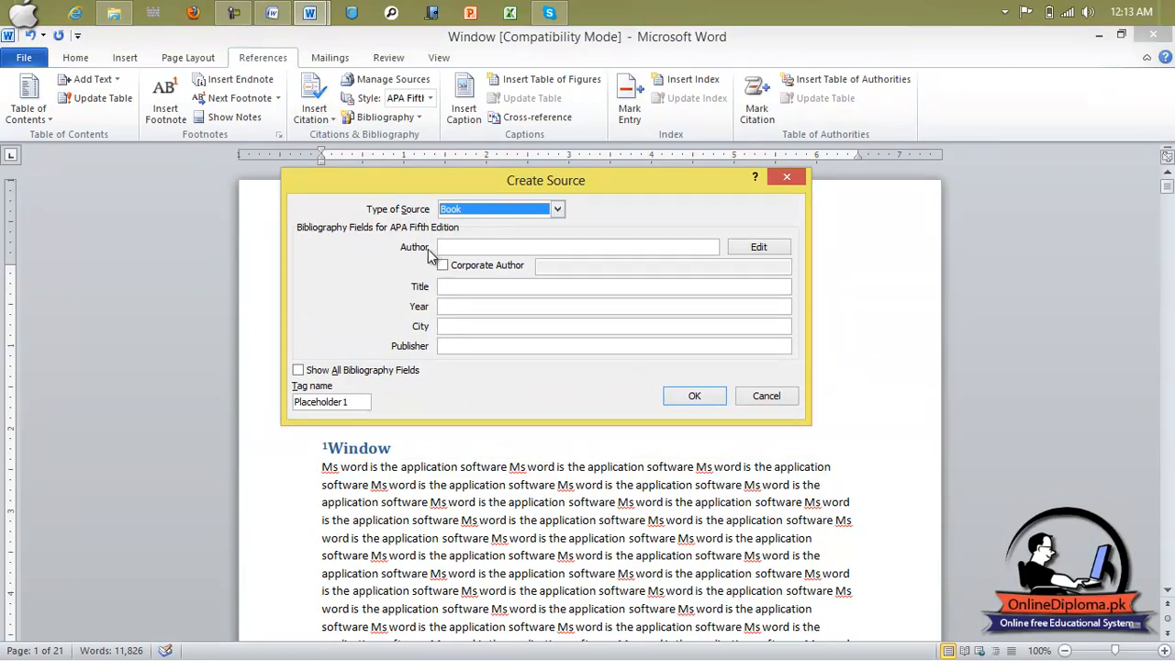
{"action": "left_click", "coordinate": [523, 248]}
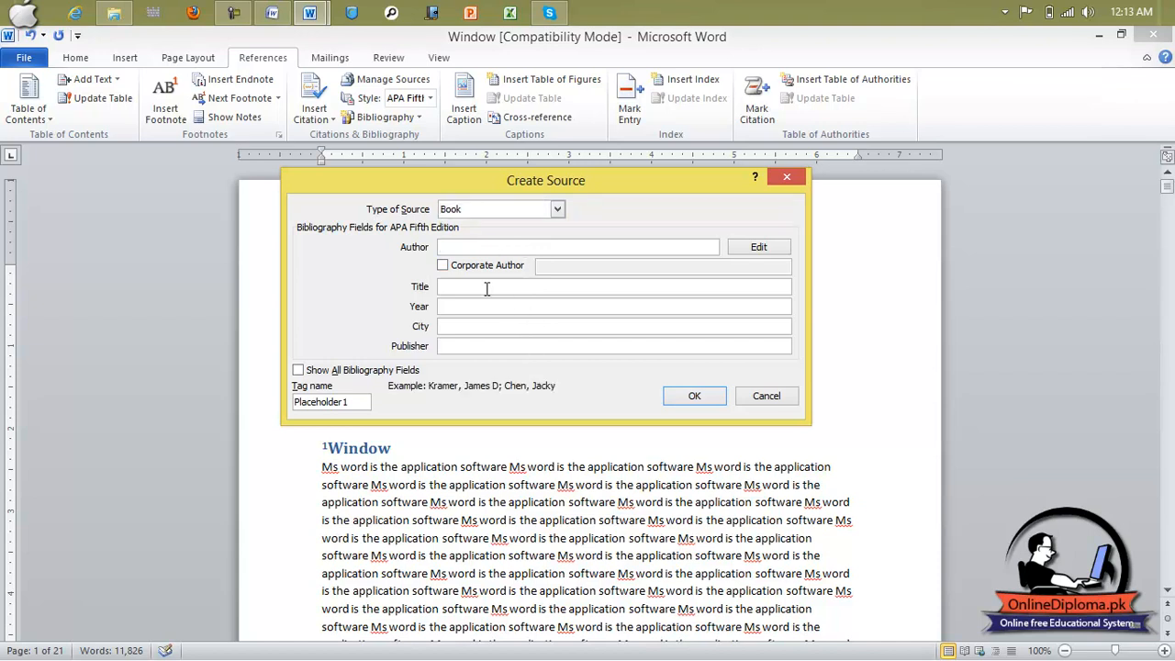
{"action": "type", "text": "t"}
{"action": "key", "text": "Tab"}
{"action": "key", "text": "Tab"}
{"action": "key", "text": "Tab"}
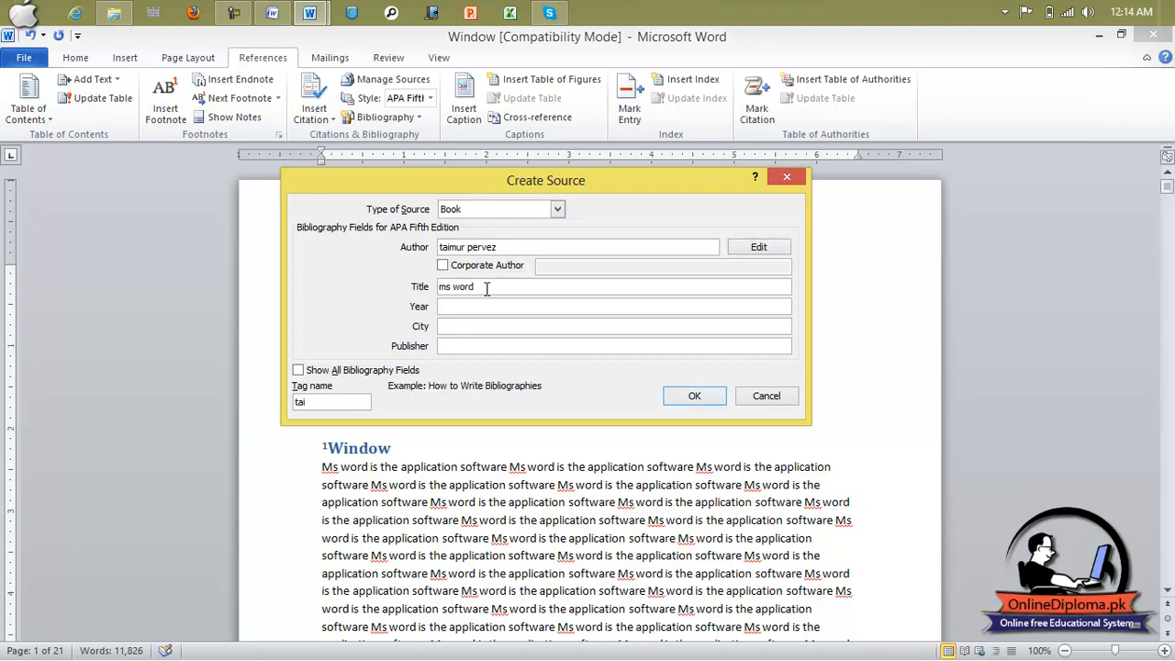
Set the source's year to 2008, city to Abbottabad and publisher to 2015.
{"action": "key", "text": "Tab"}
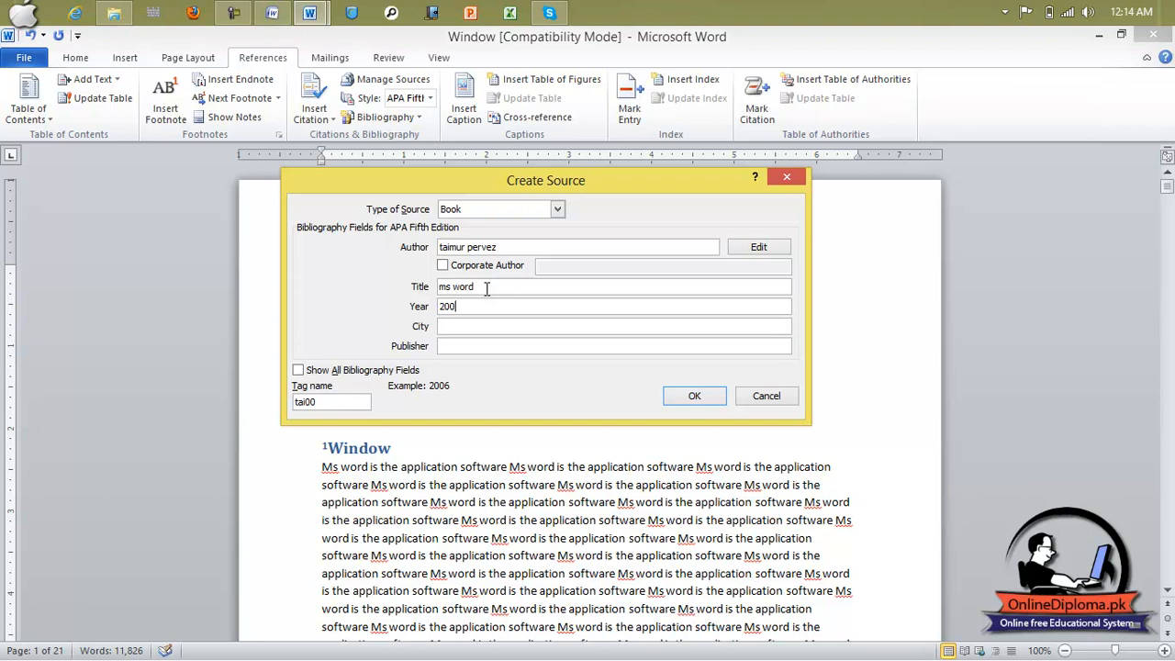
{"action": "key", "text": "Tab"}
{"action": "type", "text": "Abbottabad"}
{"action": "key", "text": "Tab"}
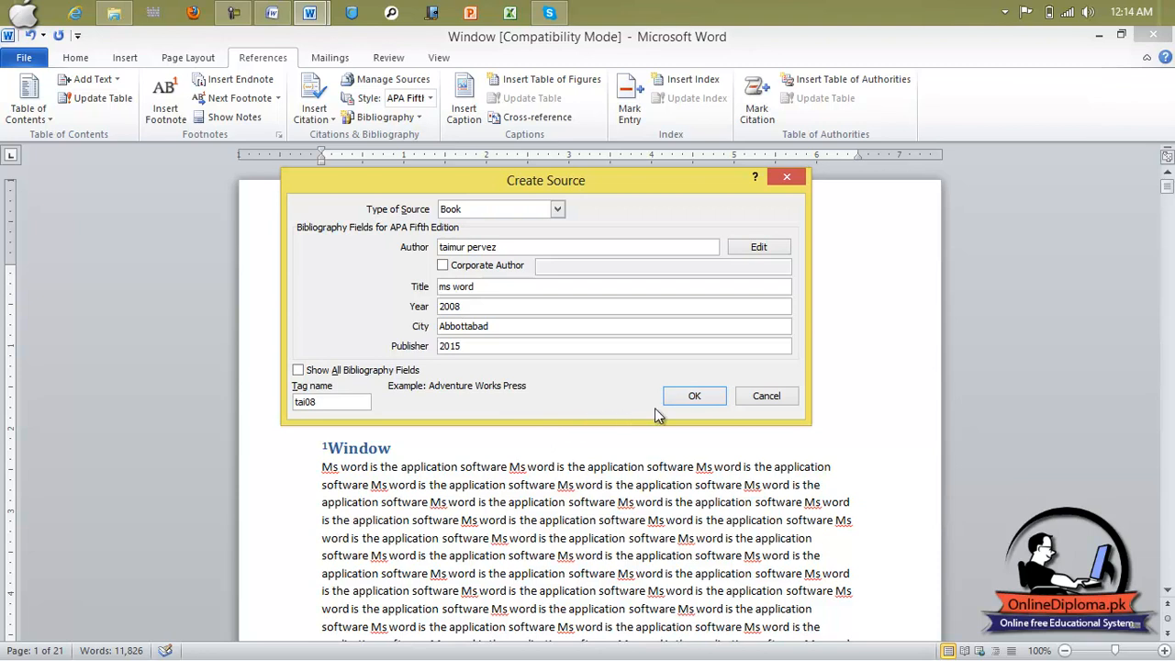
Show and hide the full set of bibliography fields, and confirm the source to insert its citation before the Window heading.
{"action": "left_click", "coordinate": [310, 377]}
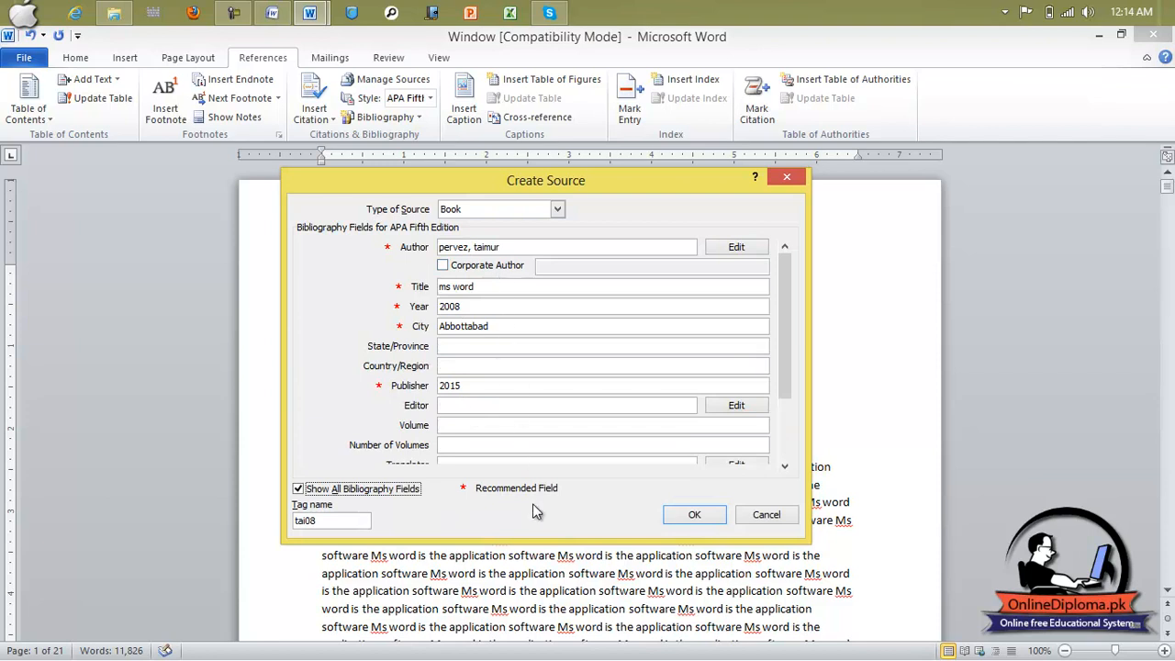
{"action": "left_click", "coordinate": [299, 488]}
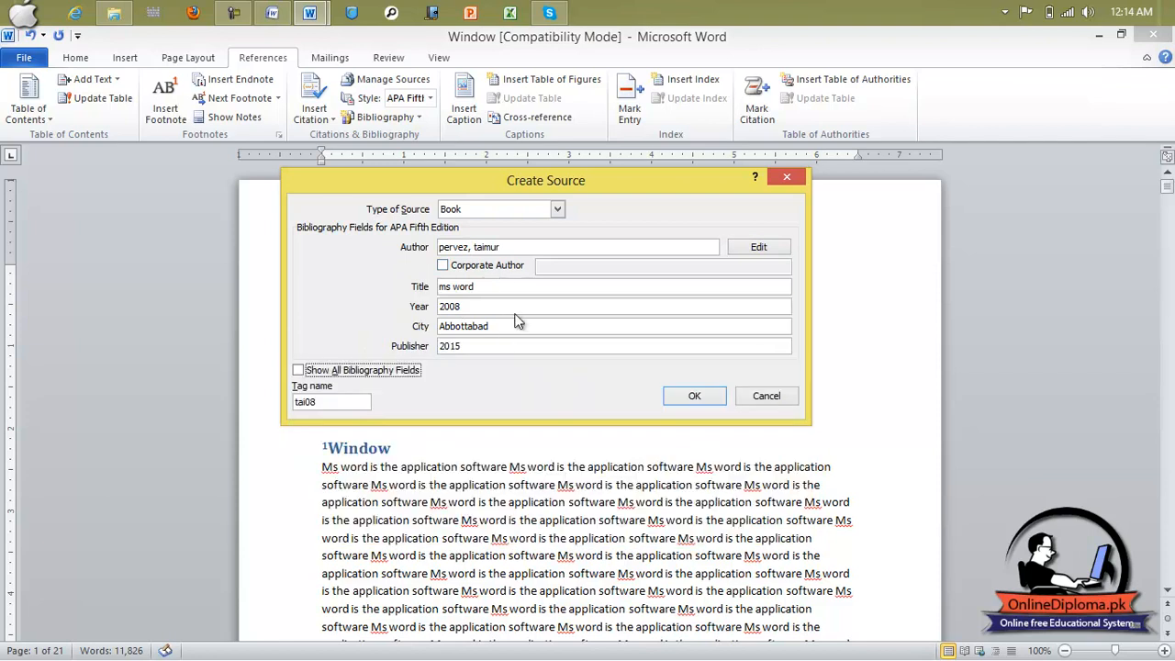
{"action": "left_click", "coordinate": [682, 402]}
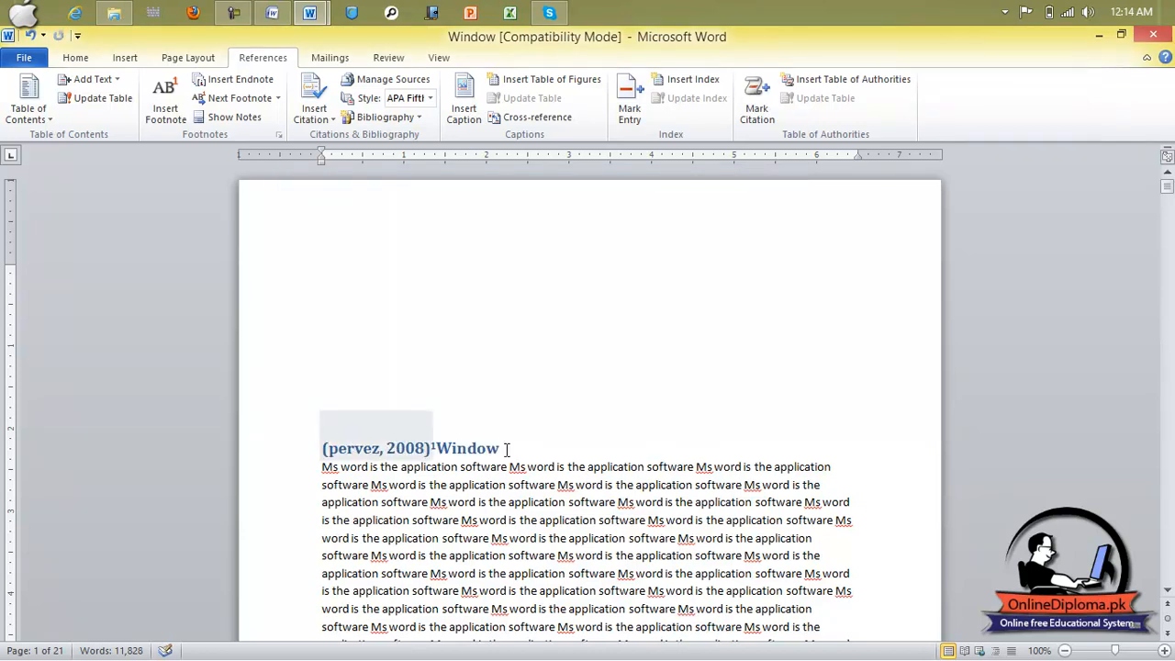
Try a line break between the citation and the Window heading, remove it, and delete the inserted citation.
{"action": "left_click", "coordinate": [502, 447]}
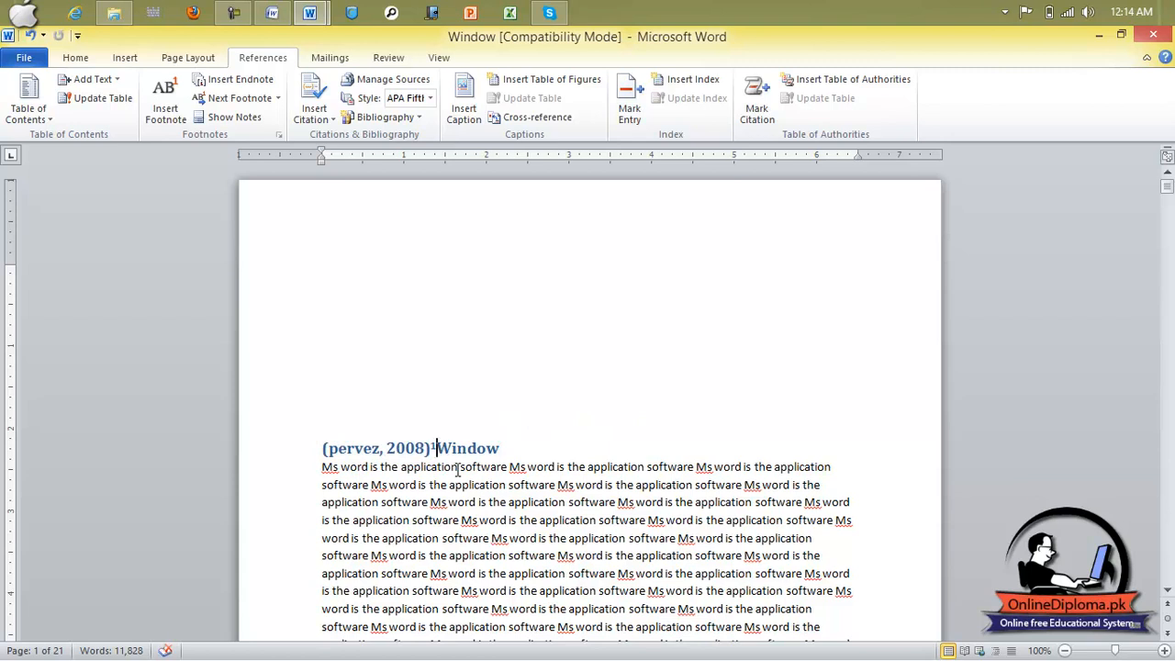
{"action": "key", "text": "Return"}
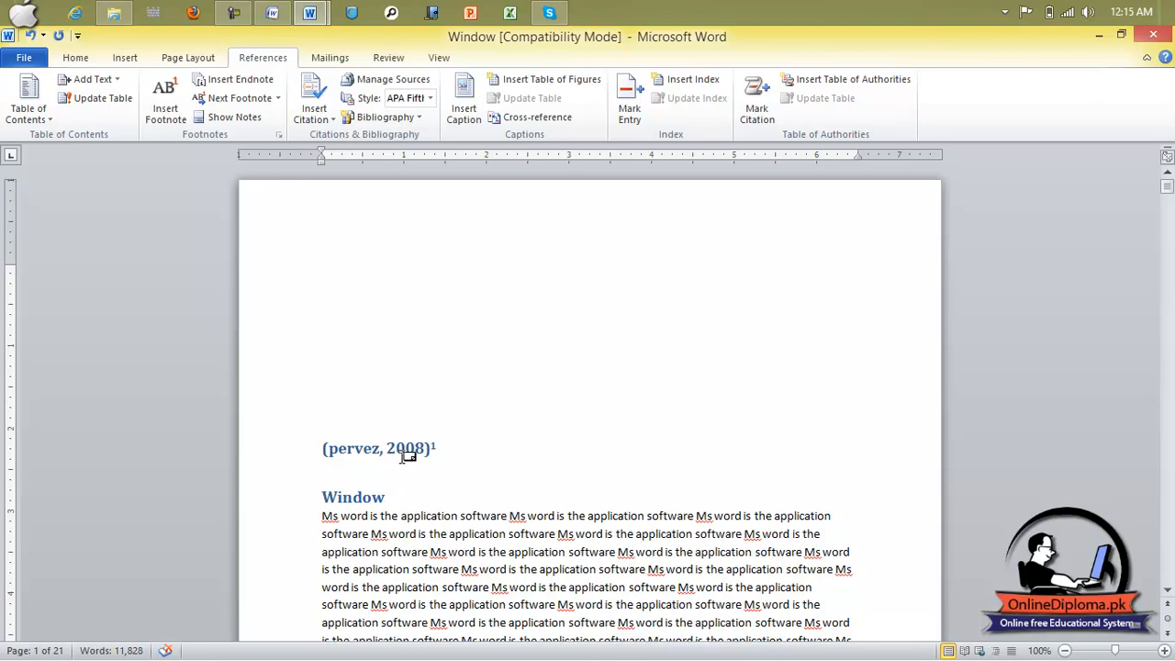
{"action": "key", "text": "BackSpace"}
{"action": "key", "text": "BackSpace"}
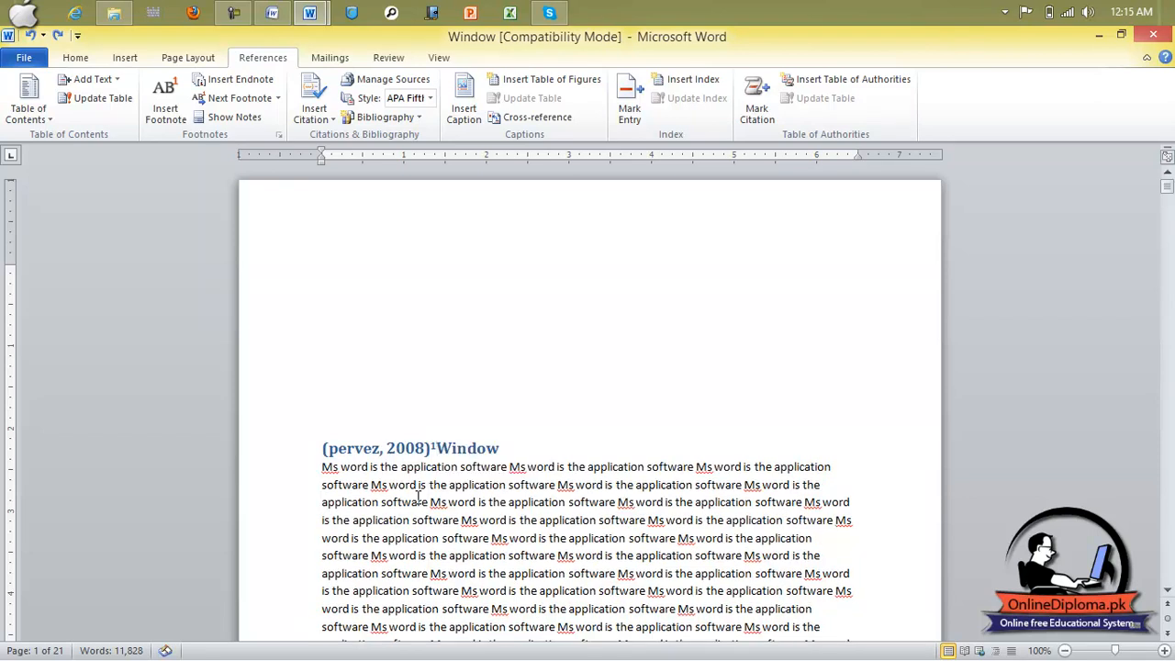
{"action": "key", "text": "BackSpace"}
{"action": "key", "text": "BackSpace"}
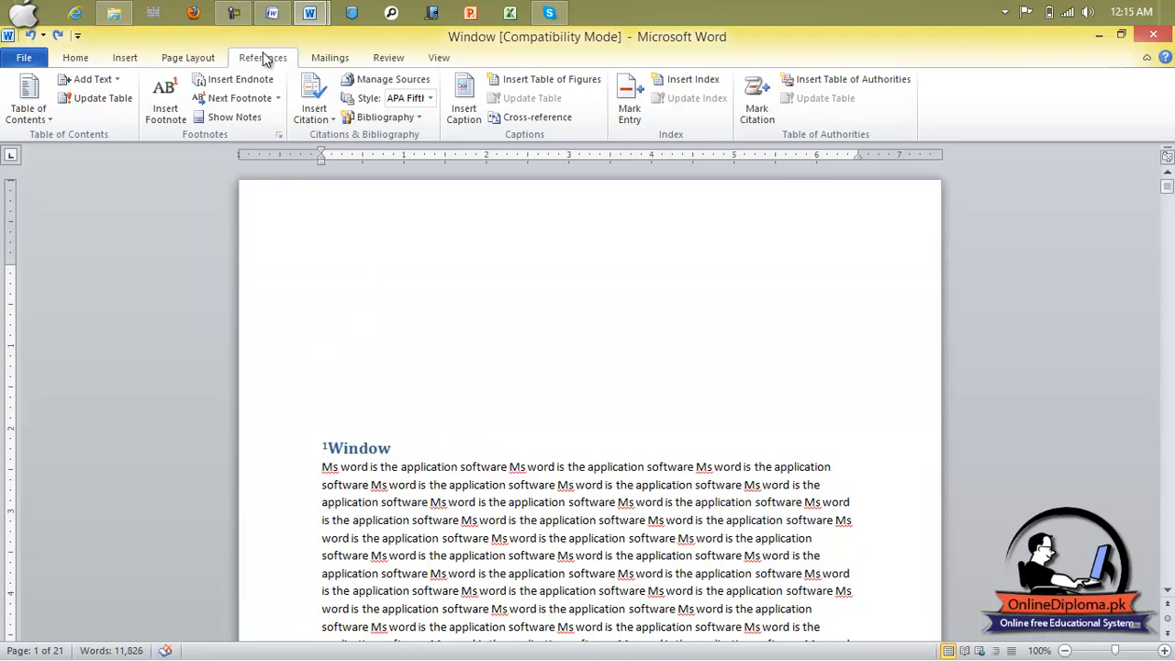
Insert the citation of the existing "ms word" source on the line above the Window heading.
{"action": "left_click", "coordinate": [330, 98]}
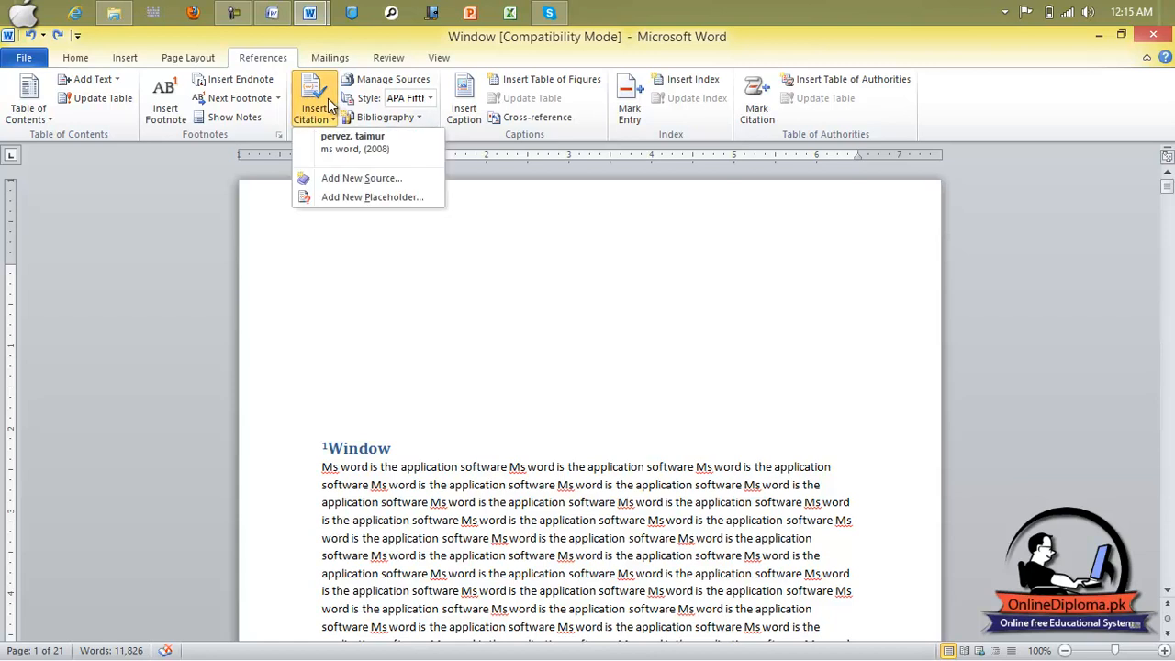
{"action": "left_click", "coordinate": [348, 153]}
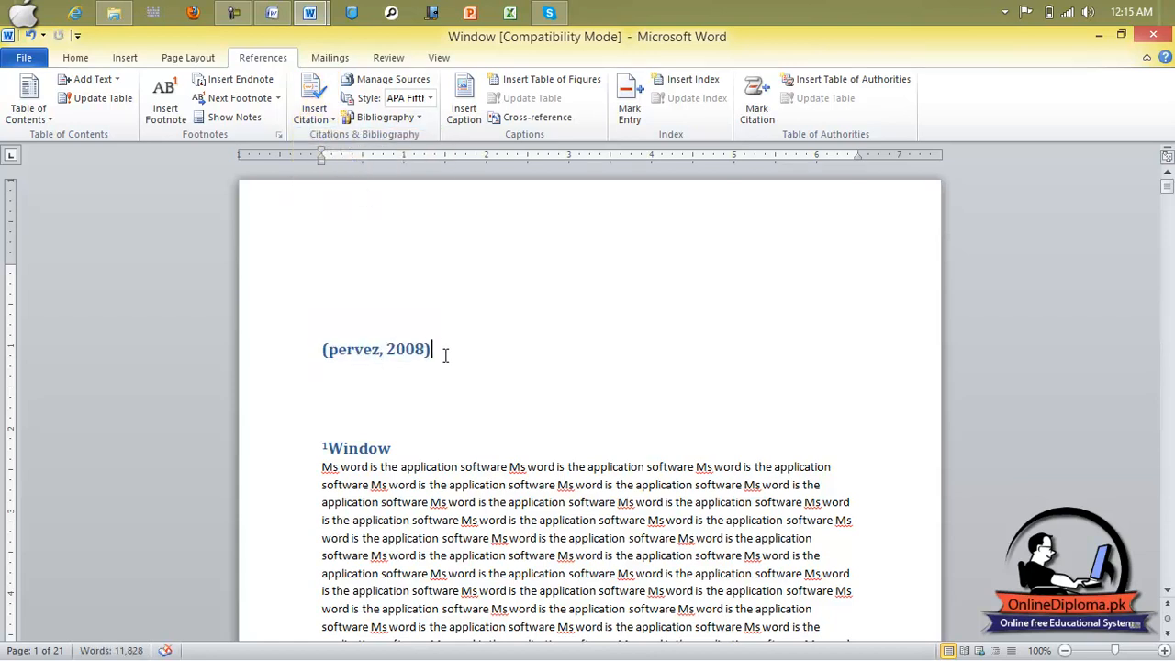
{"action": "left_click", "coordinate": [324, 125]}
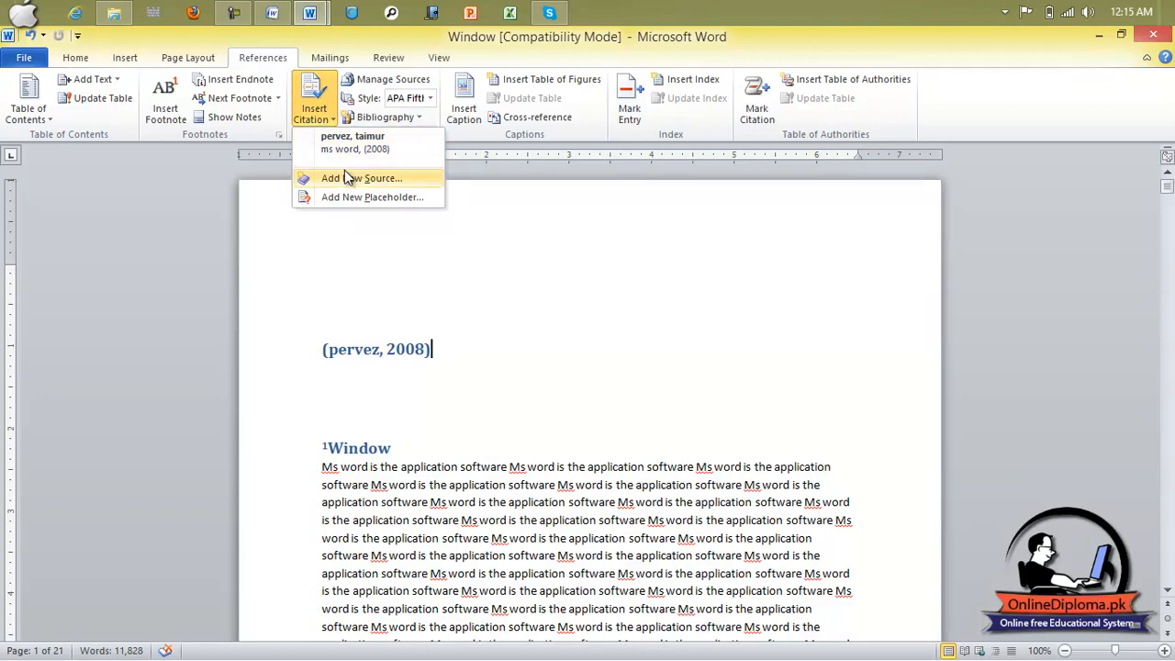
{"action": "left_click", "coordinate": [465, 353]}
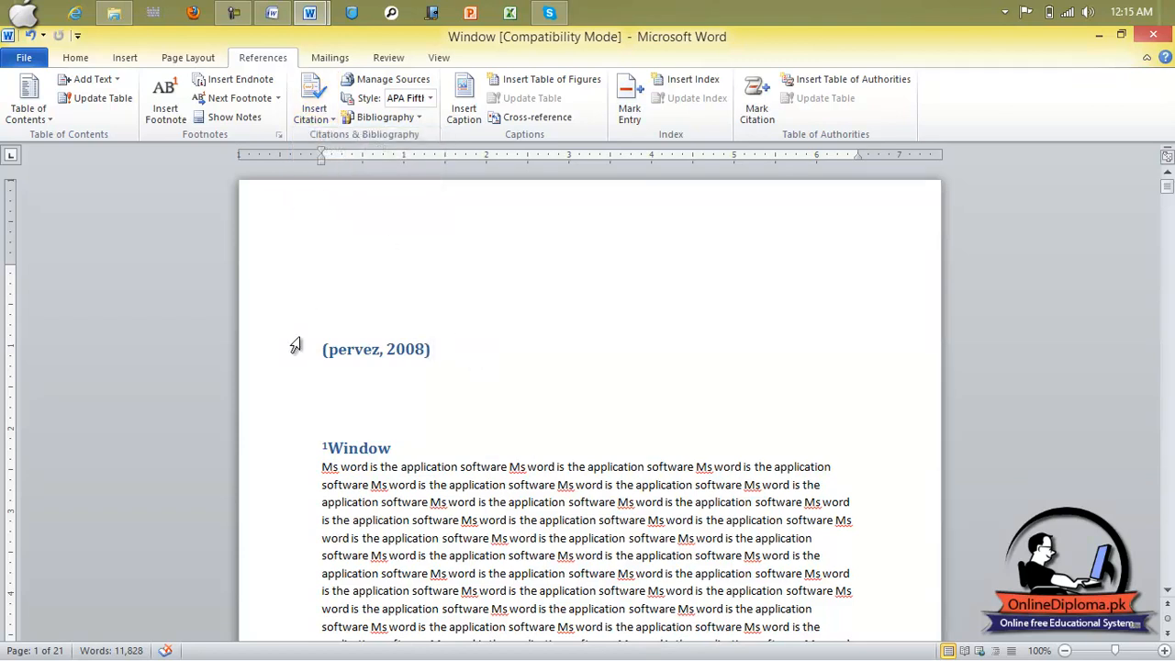
{"action": "left_click", "coordinate": [544, 402]}
{"action": "left_click", "coordinate": [477, 346]}
Add a new placeholder to the citation above the Window heading, entering a person's first name as its tag, and check the citation list.
{"action": "left_click", "coordinate": [315, 119]}
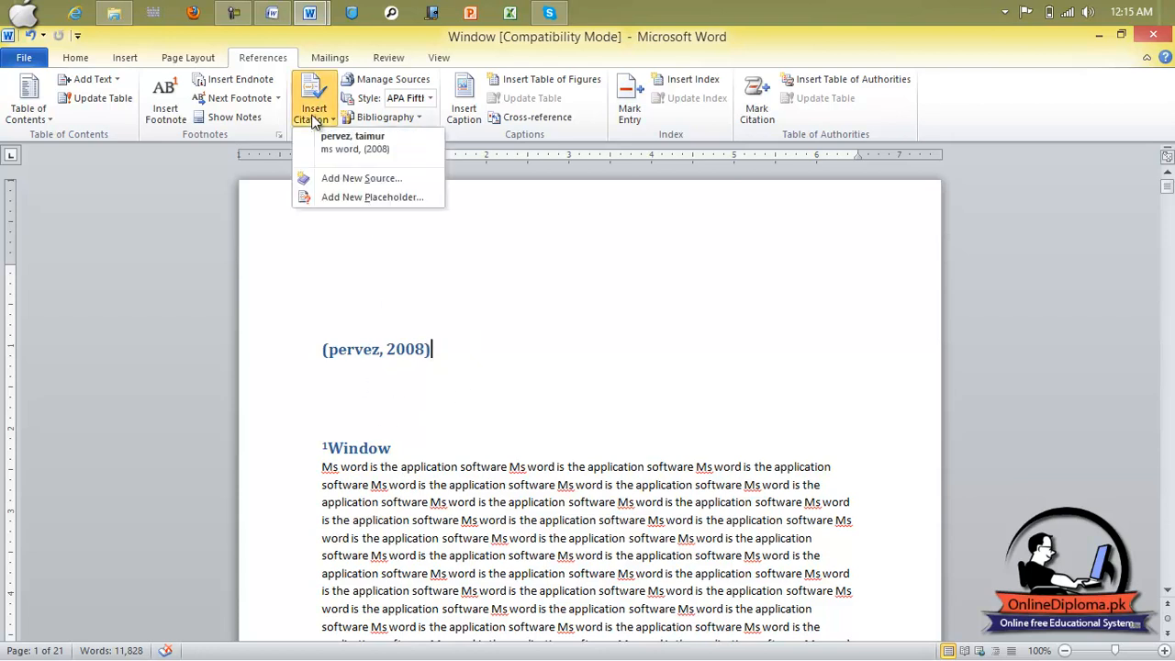
{"action": "left_click", "coordinate": [427, 351]}
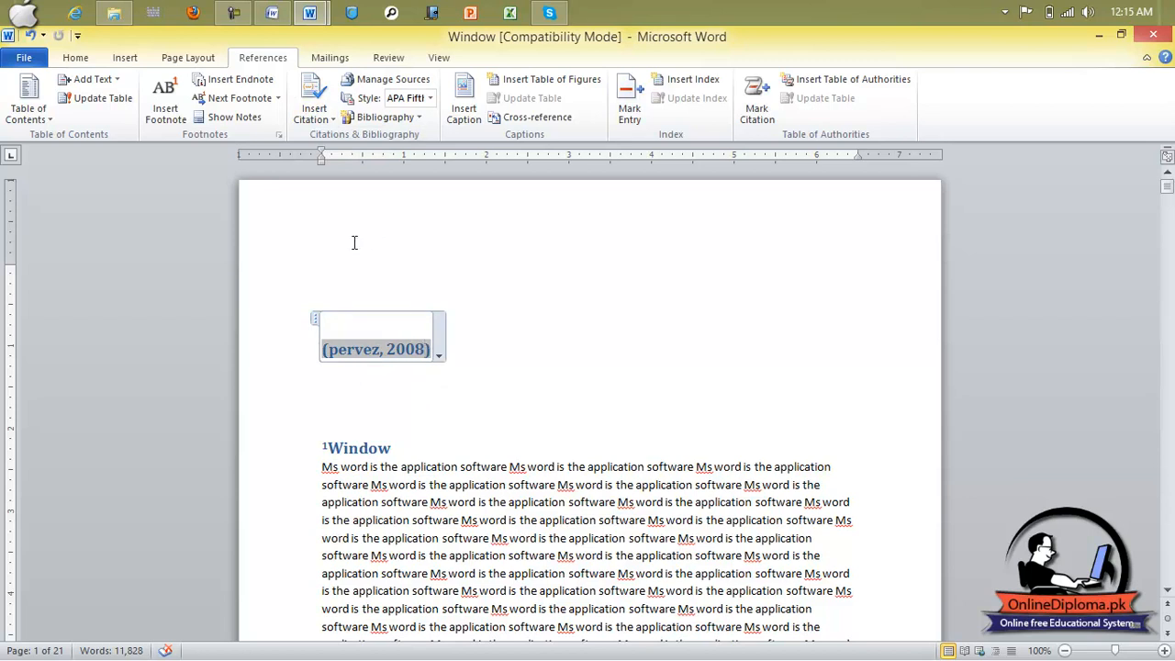
{"action": "left_click", "coordinate": [316, 121]}
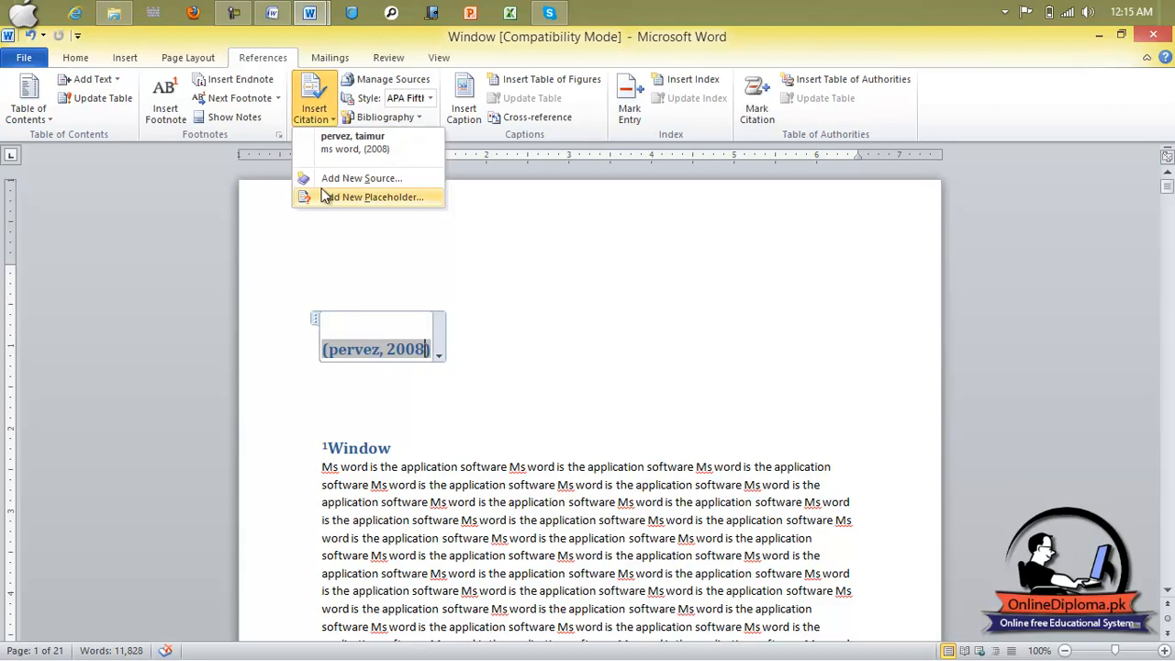
{"action": "left_click", "coordinate": [371, 198]}
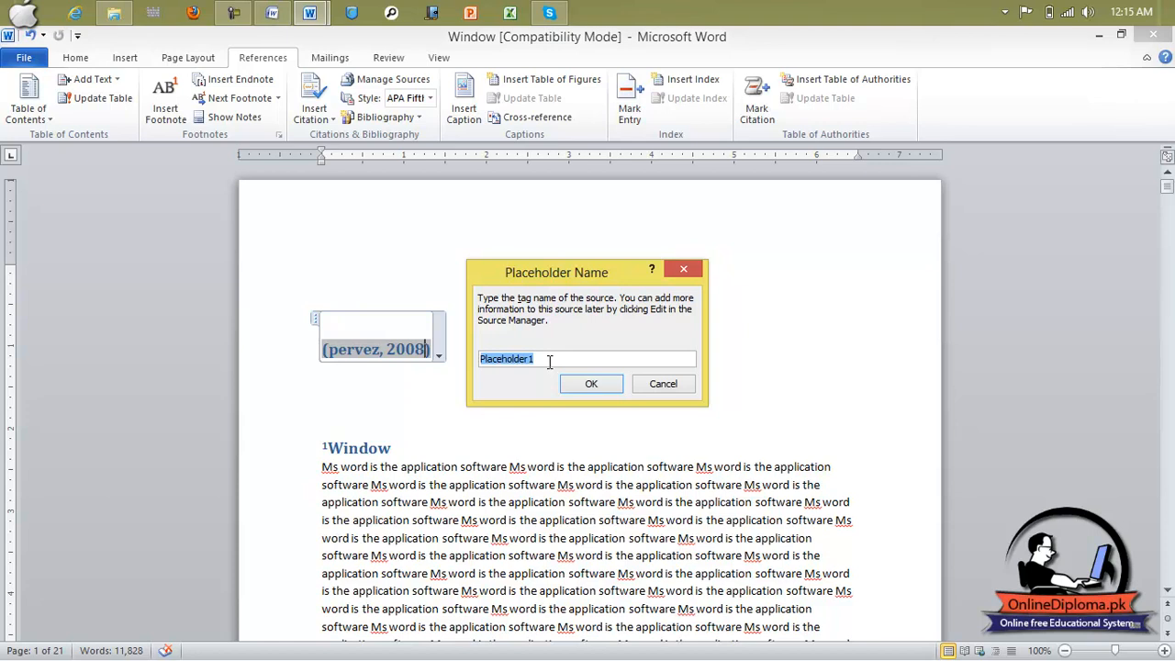
{"action": "key", "text": "BackSpace"}
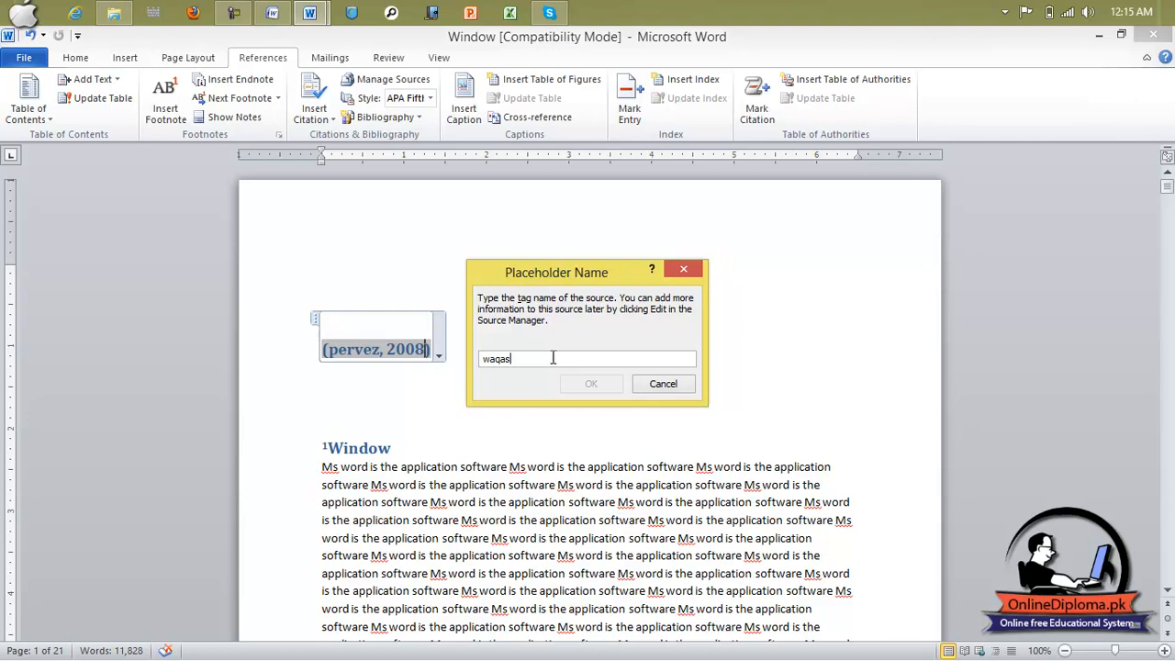
{"action": "left_click", "coordinate": [481, 359]}
{"action": "left_click", "coordinate": [585, 384]}
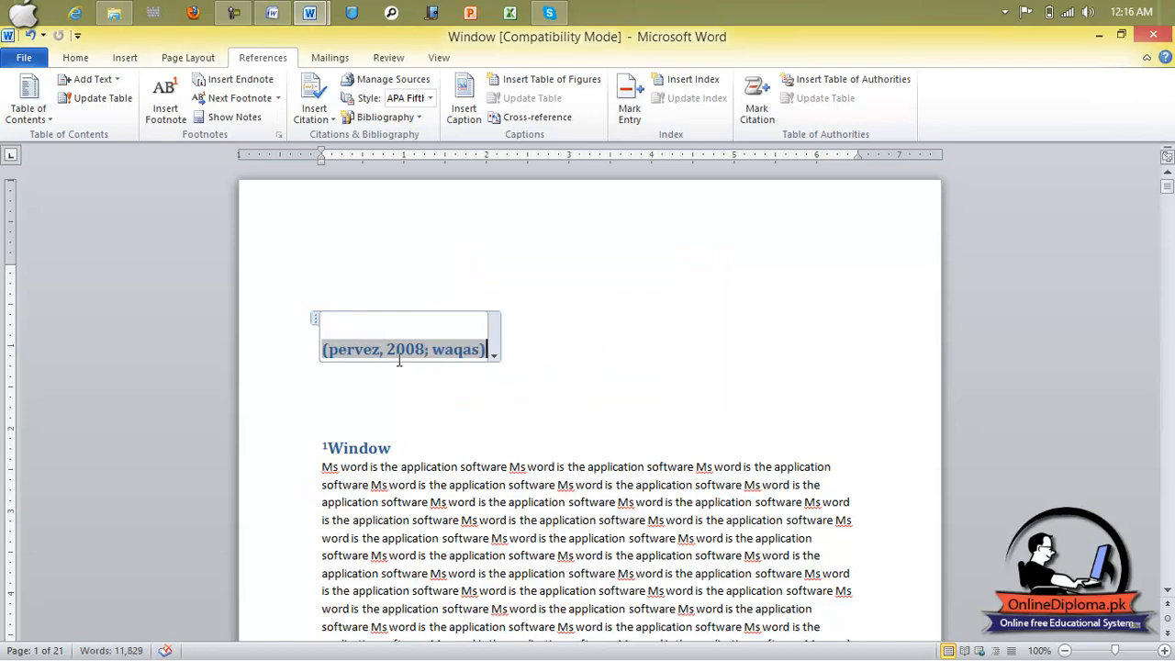
{"action": "left_click", "coordinate": [321, 123]}
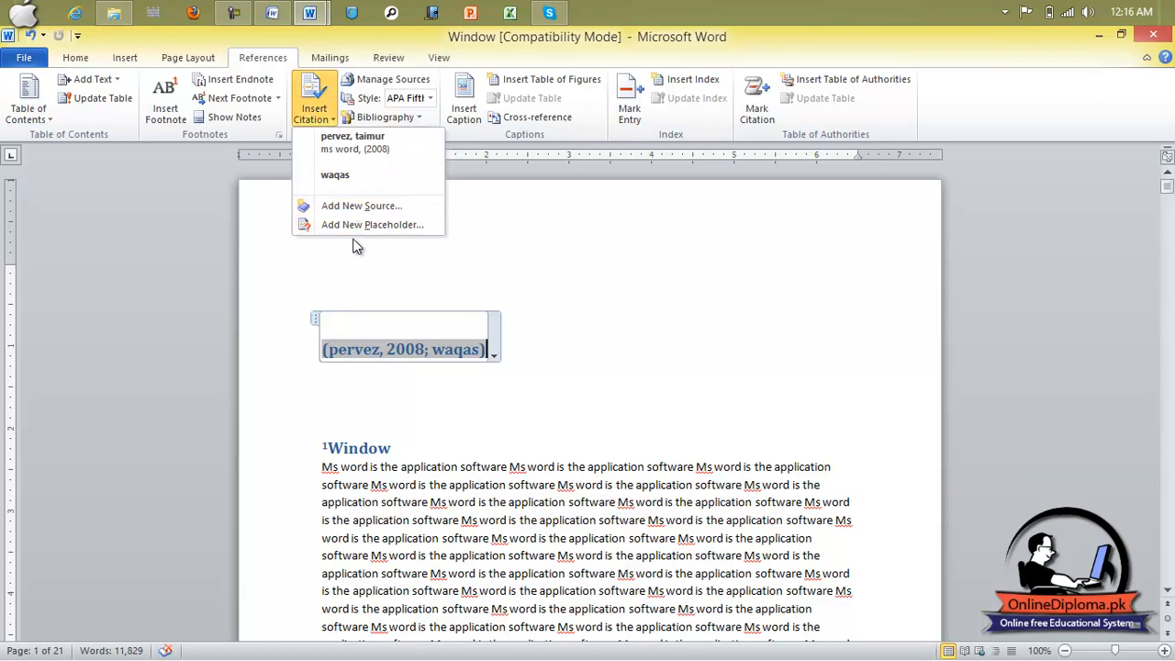
{"action": "key", "text": "Escape"}
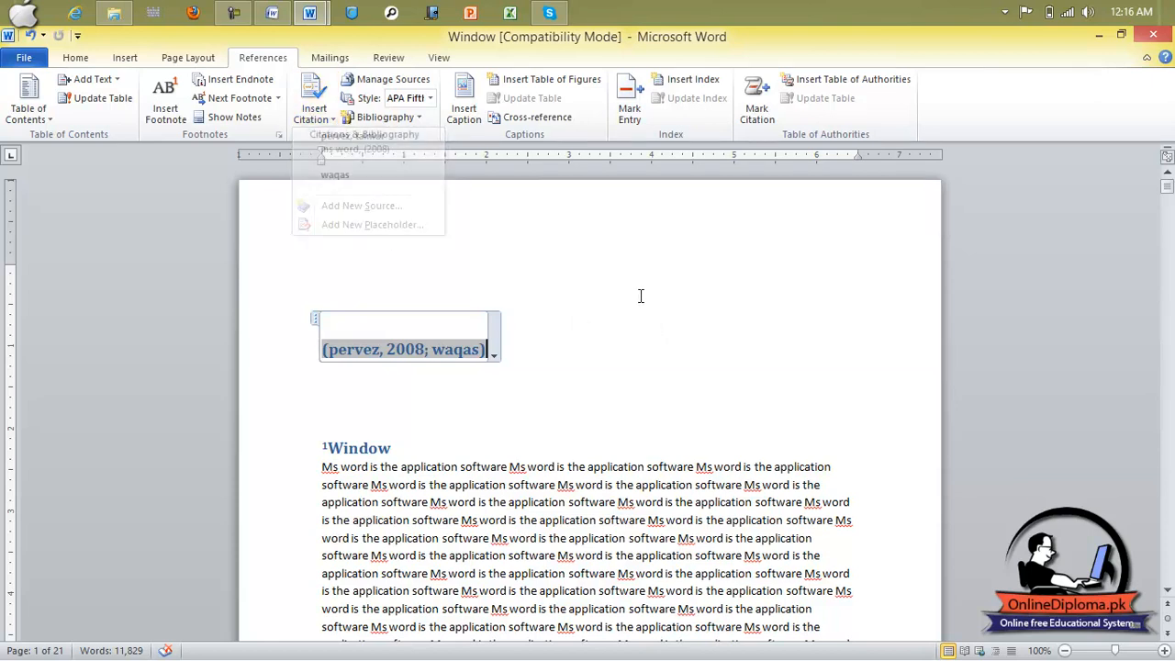
Switch to the blank Document1 in the other Word version and open the library search for citations.
{"action": "mouse_move", "coordinate": [280, 11]}
{"action": "left_click", "coordinate": [278, 104]}
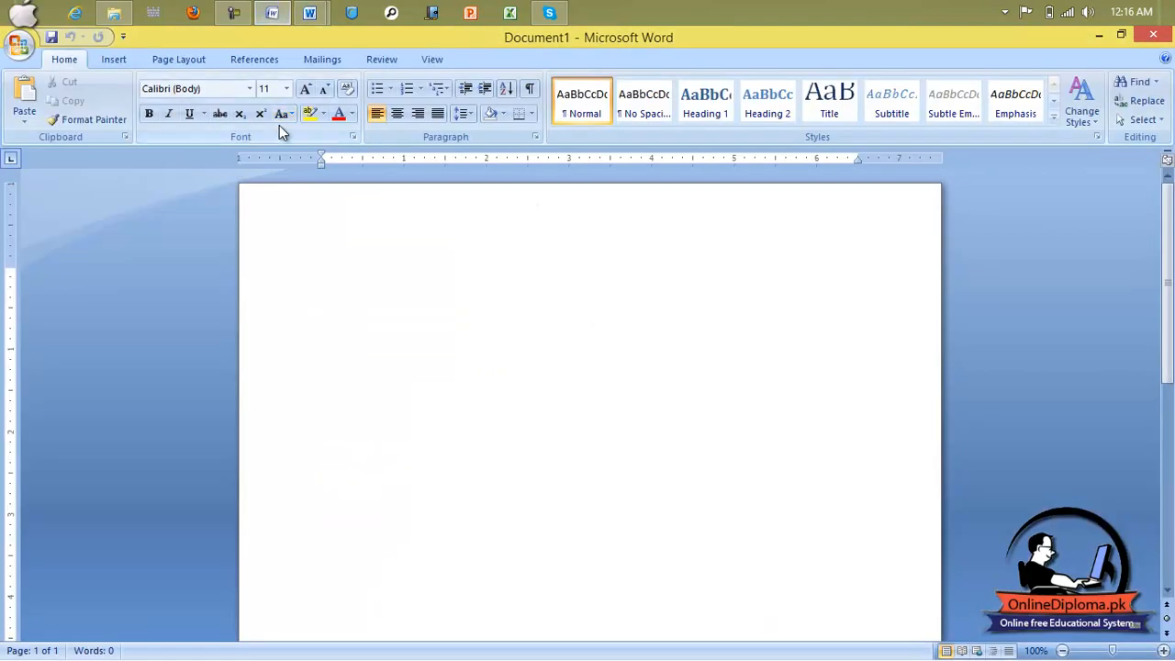
{"action": "left_click", "coordinate": [246, 64]}
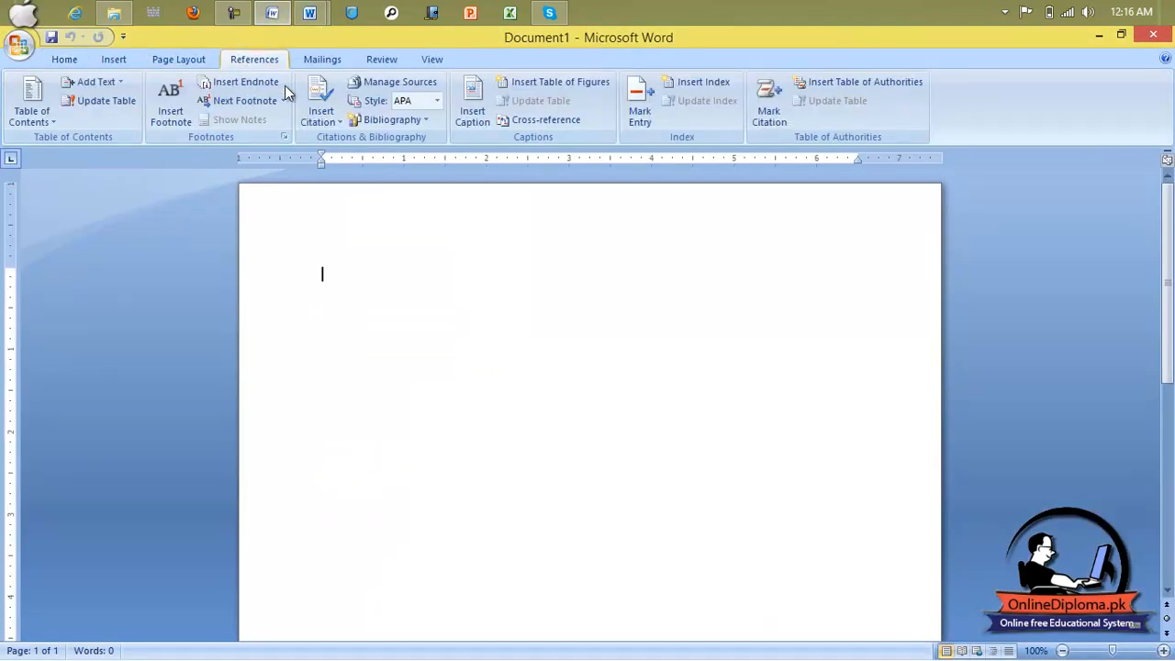
{"action": "left_click", "coordinate": [341, 121]}
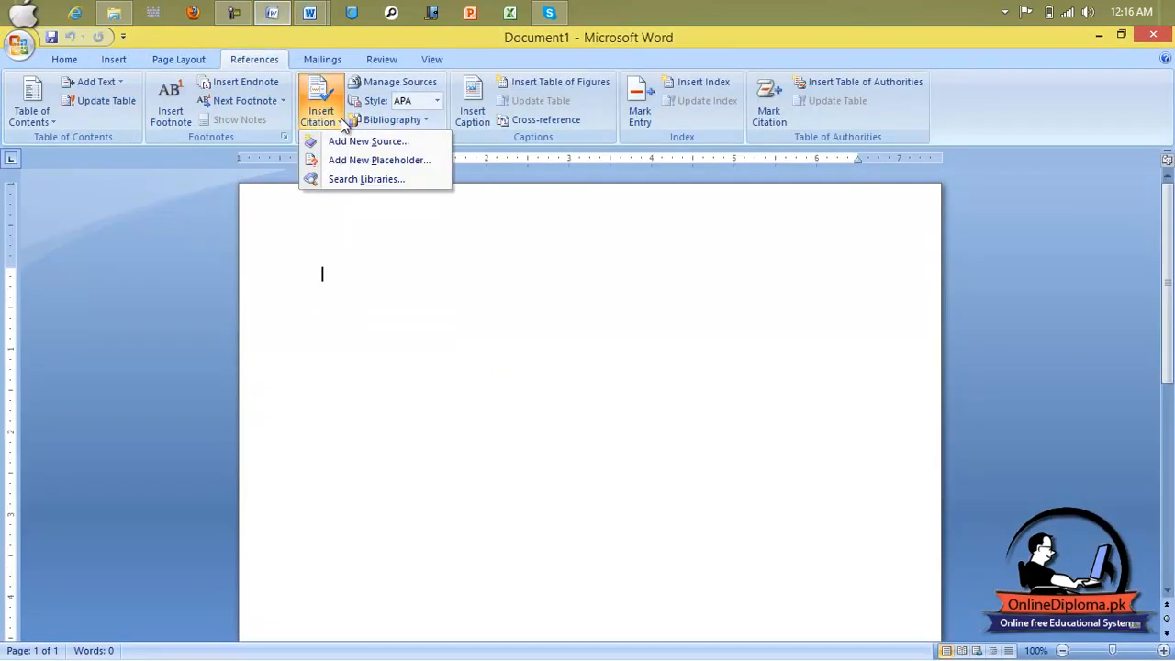
{"action": "left_click", "coordinate": [344, 181]}
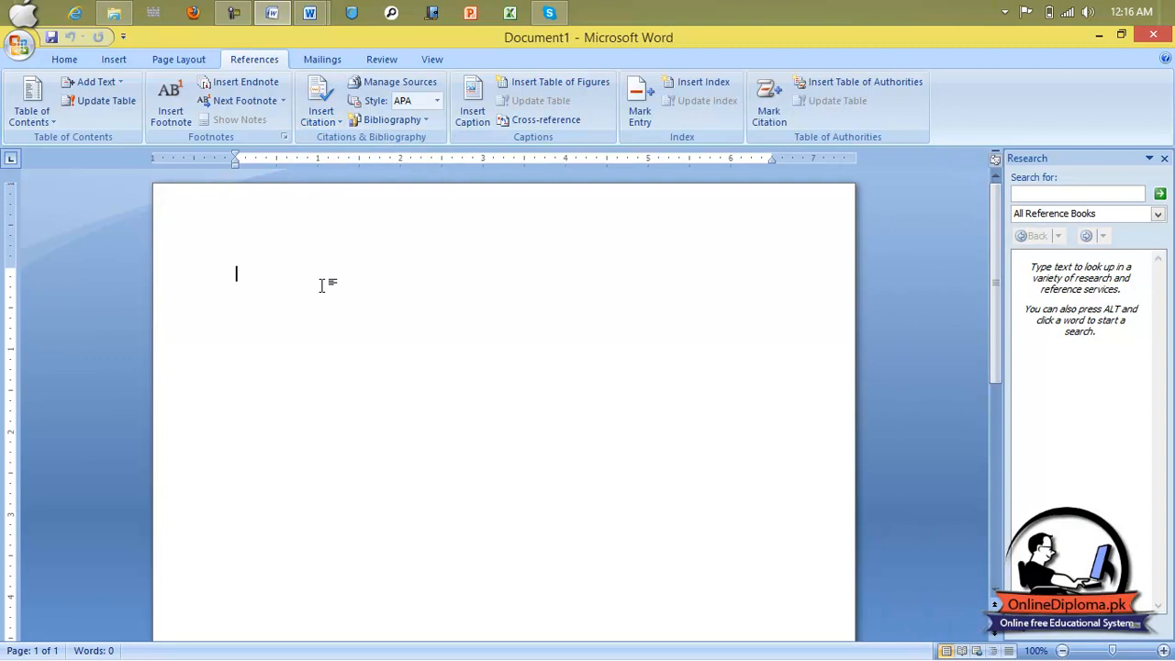
Write "Good" in the blank document and enter the same word as the research search term.
{"action": "type", "text": "Good"}
{"action": "left_click_drag", "start_coordinate": [321, 282], "coordinate": [193, 290]}
{"action": "left_click", "coordinate": [1071, 193]}
{"action": "type", "text": "Good"}
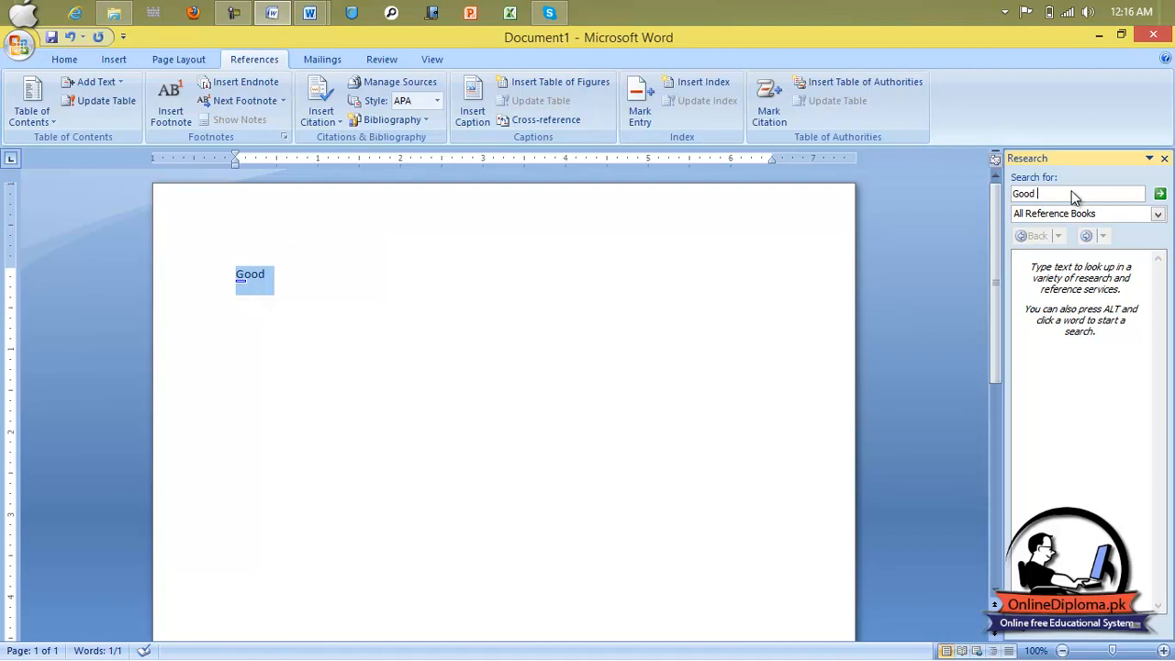
Look up "Good" in Encarta Dictionary: English (North America) and in Thesaurus: English (United States).
{"action": "left_click", "coordinate": [1155, 215]}
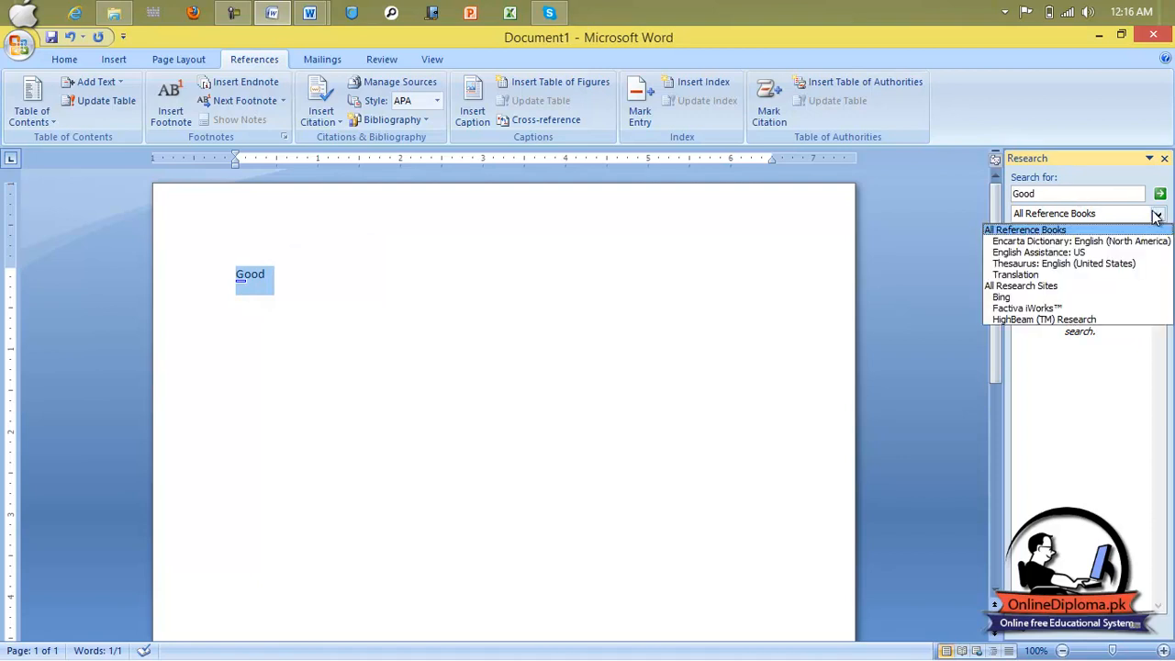
{"action": "left_click", "coordinate": [1083, 242]}
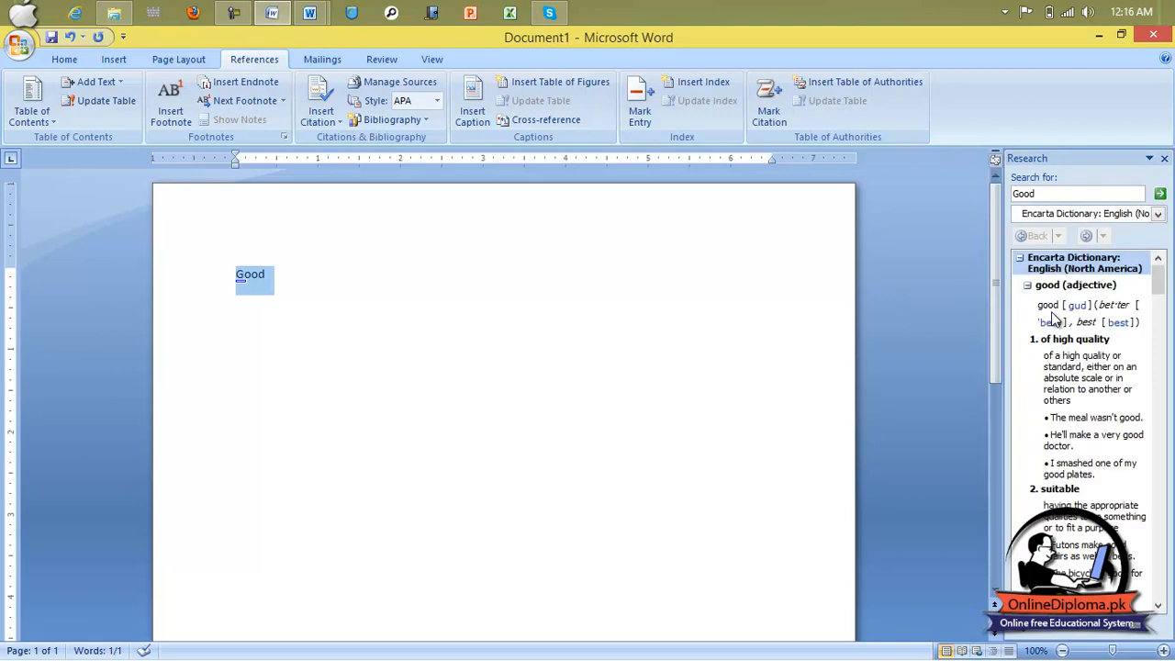
{"action": "left_click", "coordinate": [1158, 214]}
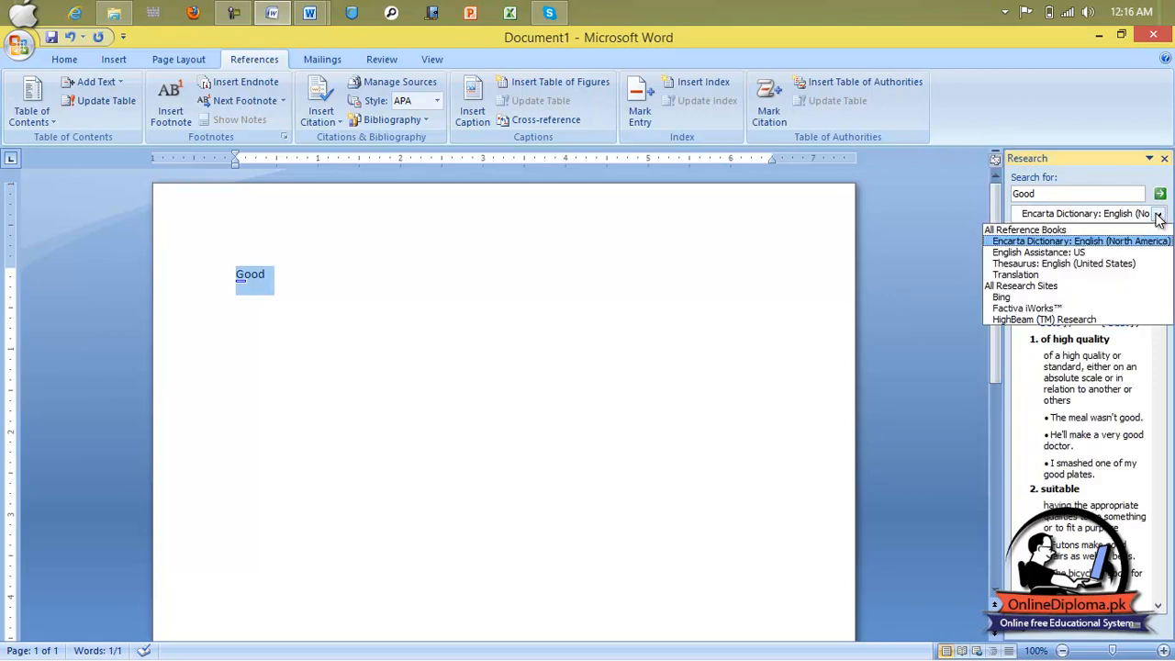
{"action": "left_click", "coordinate": [1121, 264]}
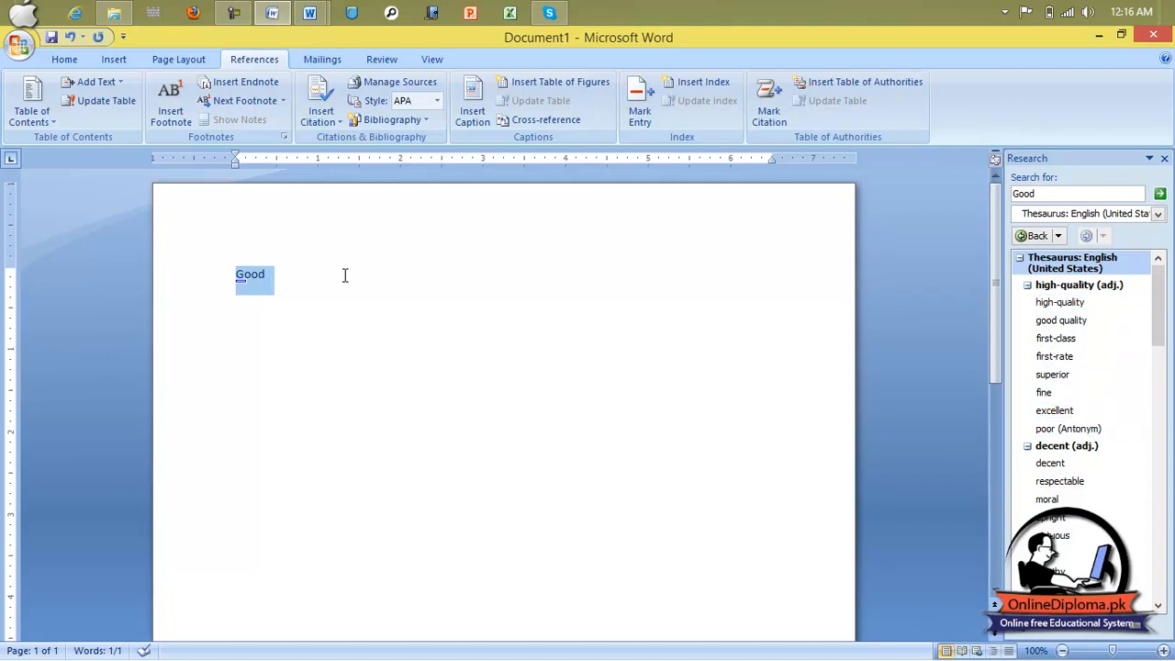
{"action": "left_click_drag", "start_coordinate": [298, 295], "coordinate": [219, 288]}
{"action": "left_click", "coordinate": [322, 117]}
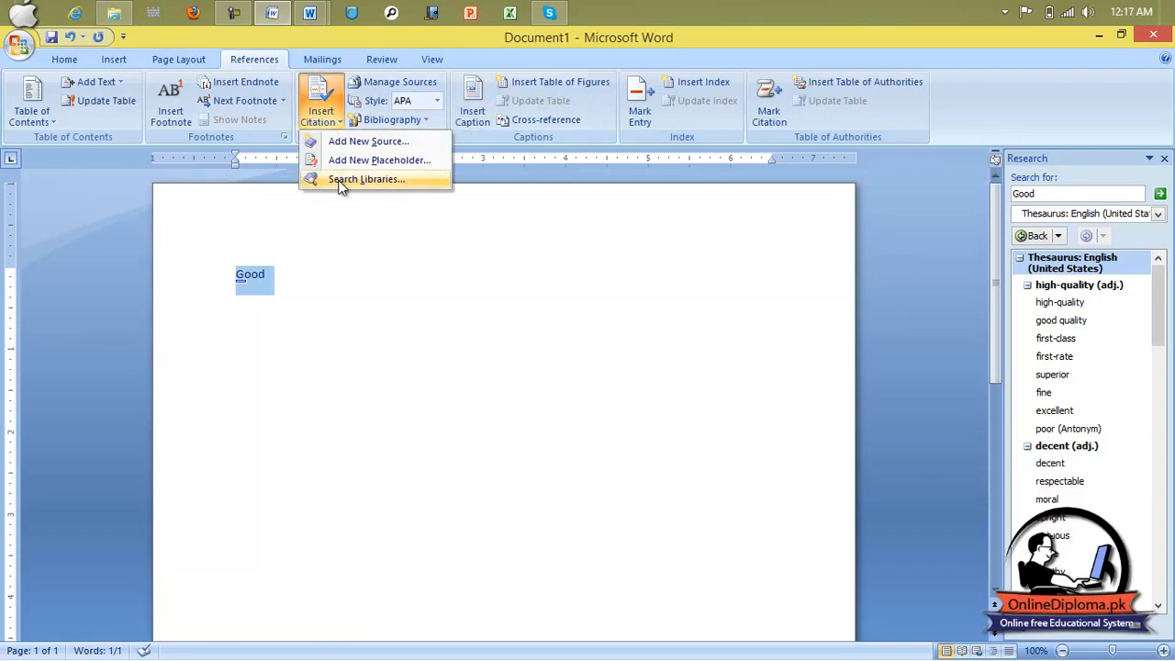
{"action": "left_click", "coordinate": [511, 363]}
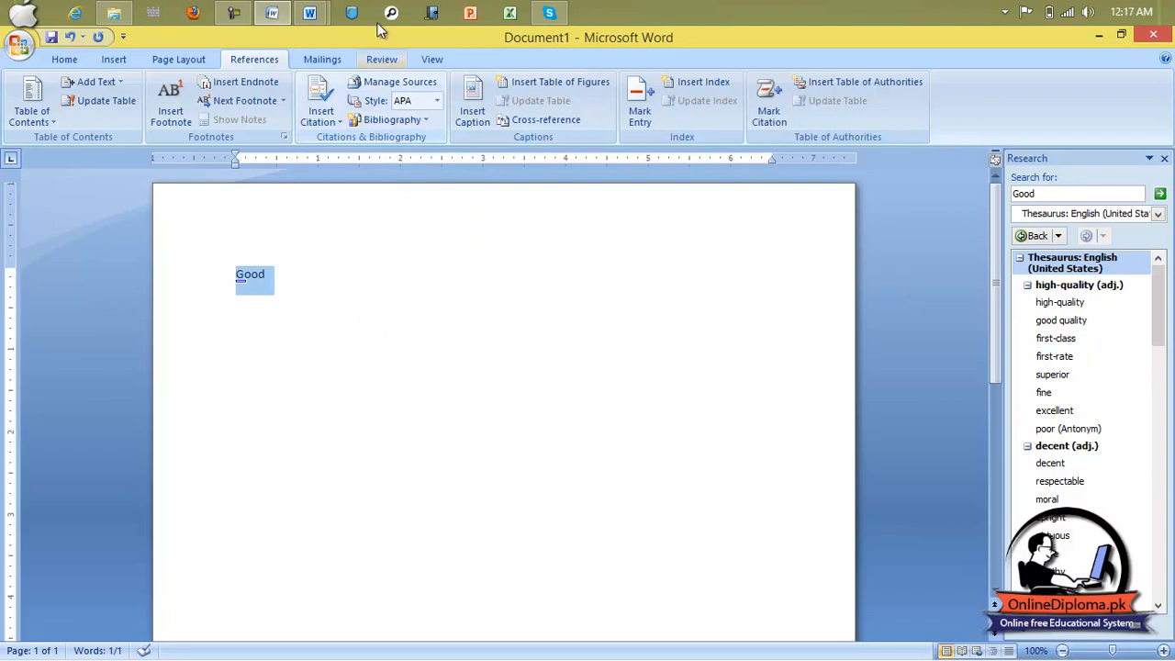
Return to the Window document and remove the author's surname from the "ms word" source, updating both the master and current lists.
{"action": "mouse_move", "coordinate": [309, 13]}
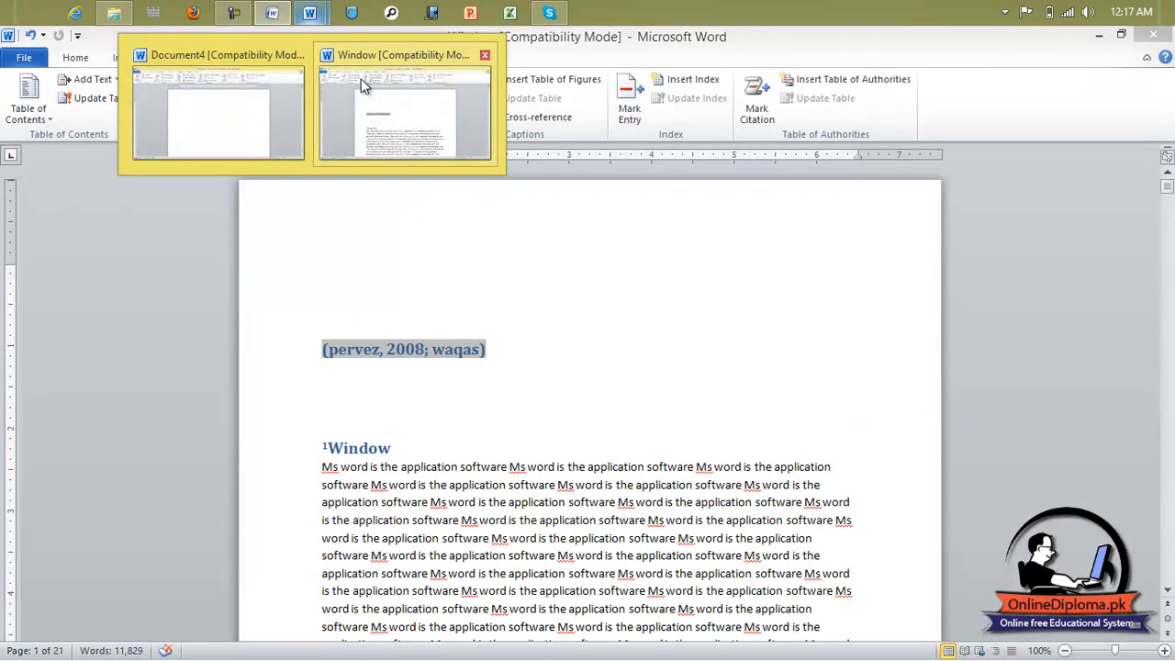
{"action": "left_click", "coordinate": [363, 84]}
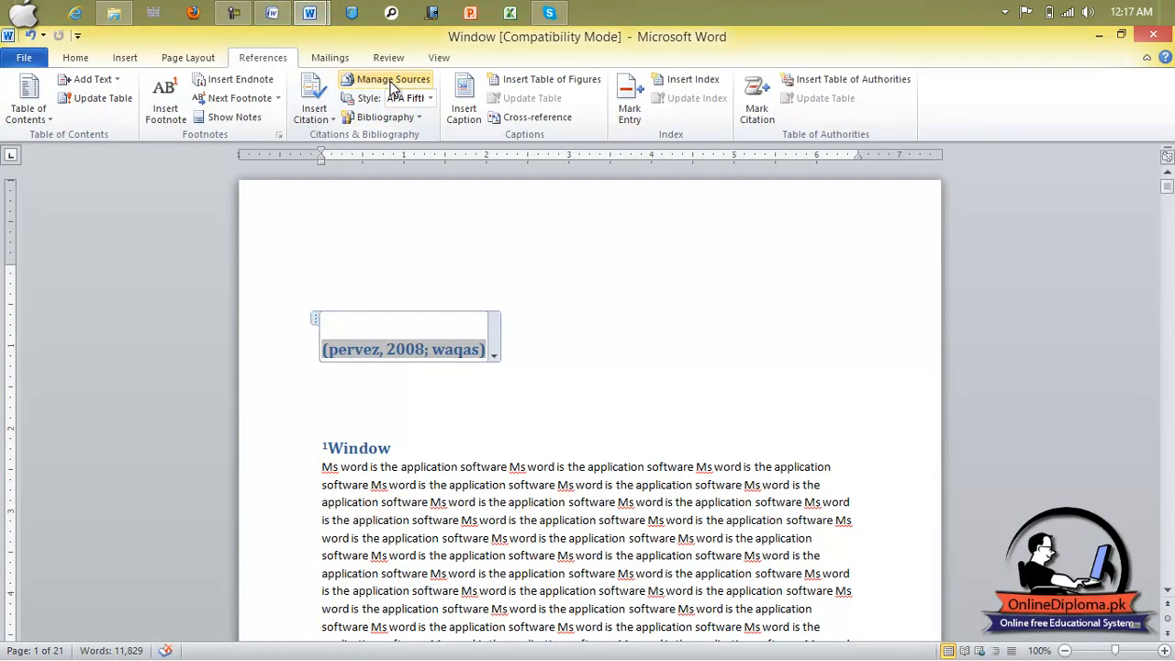
{"action": "left_click", "coordinate": [393, 80]}
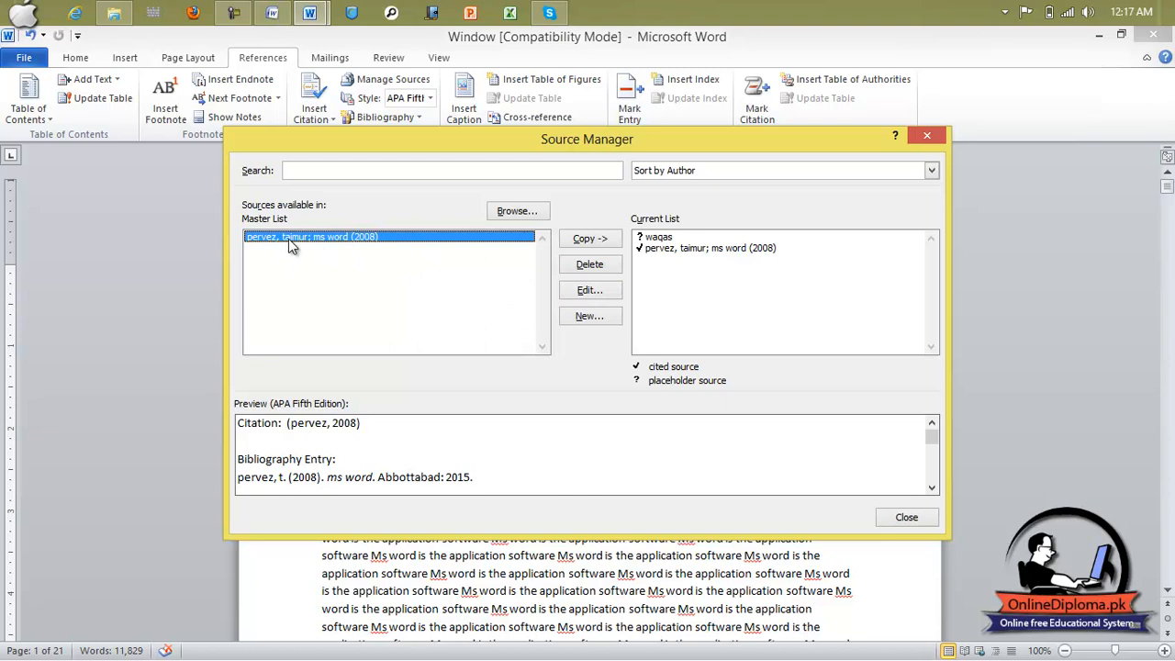
{"action": "left_click", "coordinate": [587, 291]}
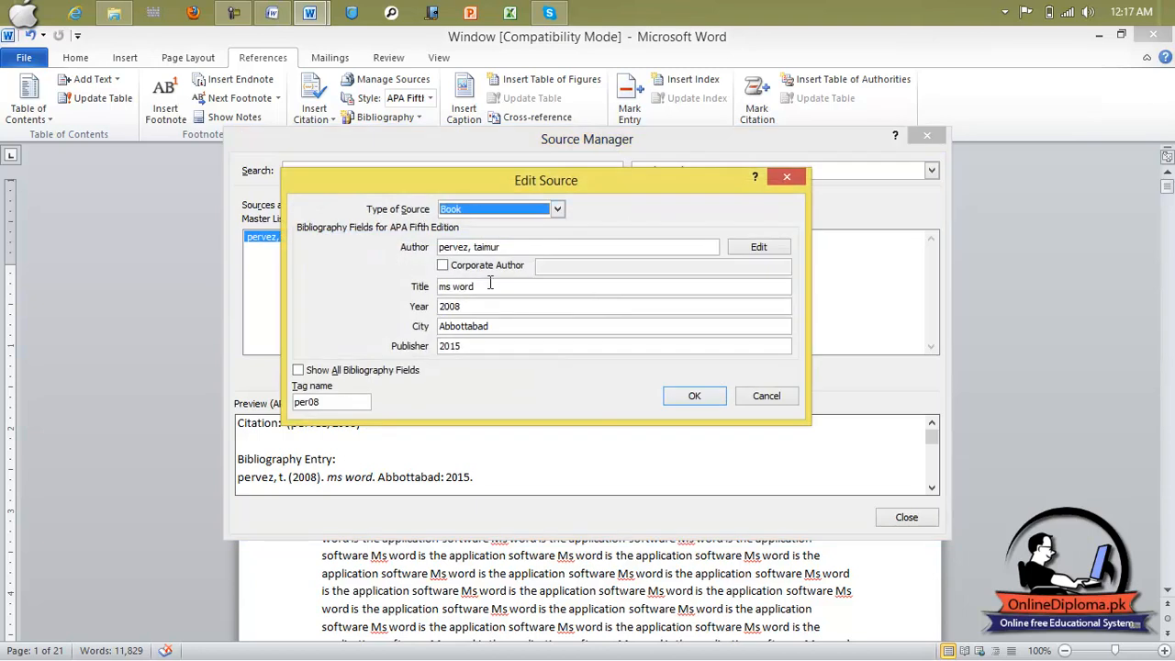
{"action": "left_click_drag", "start_coordinate": [470, 248], "coordinate": [415, 253]}
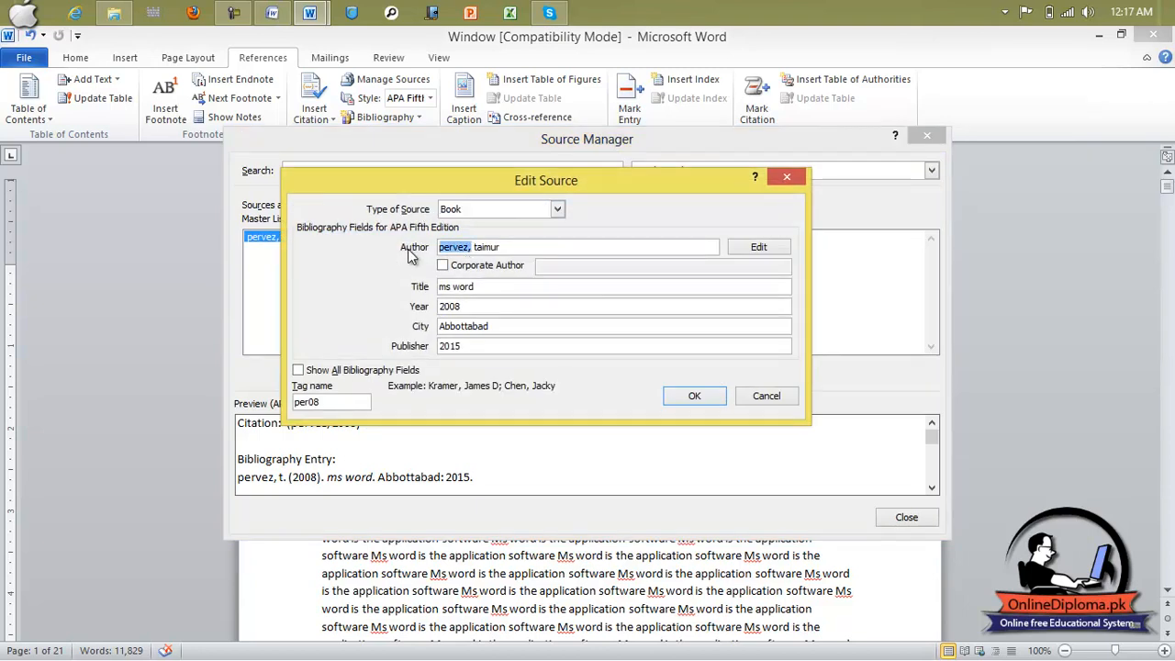
{"action": "key", "text": "BackSpace"}
{"action": "left_click", "coordinate": [691, 395]}
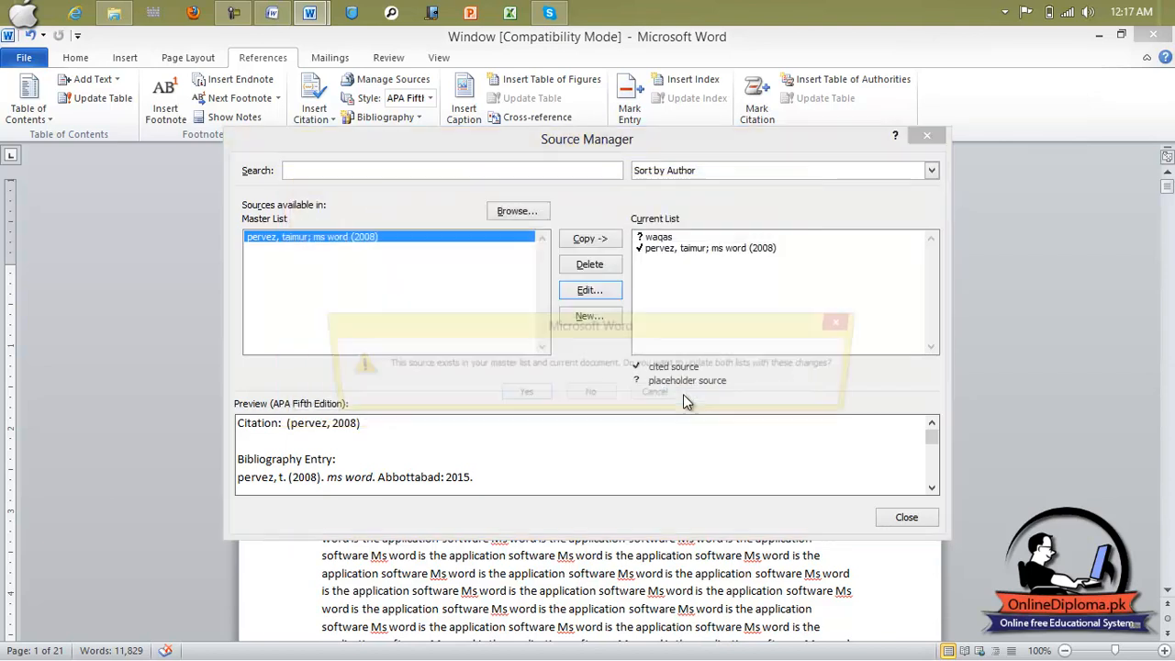
{"action": "left_click", "coordinate": [521, 395]}
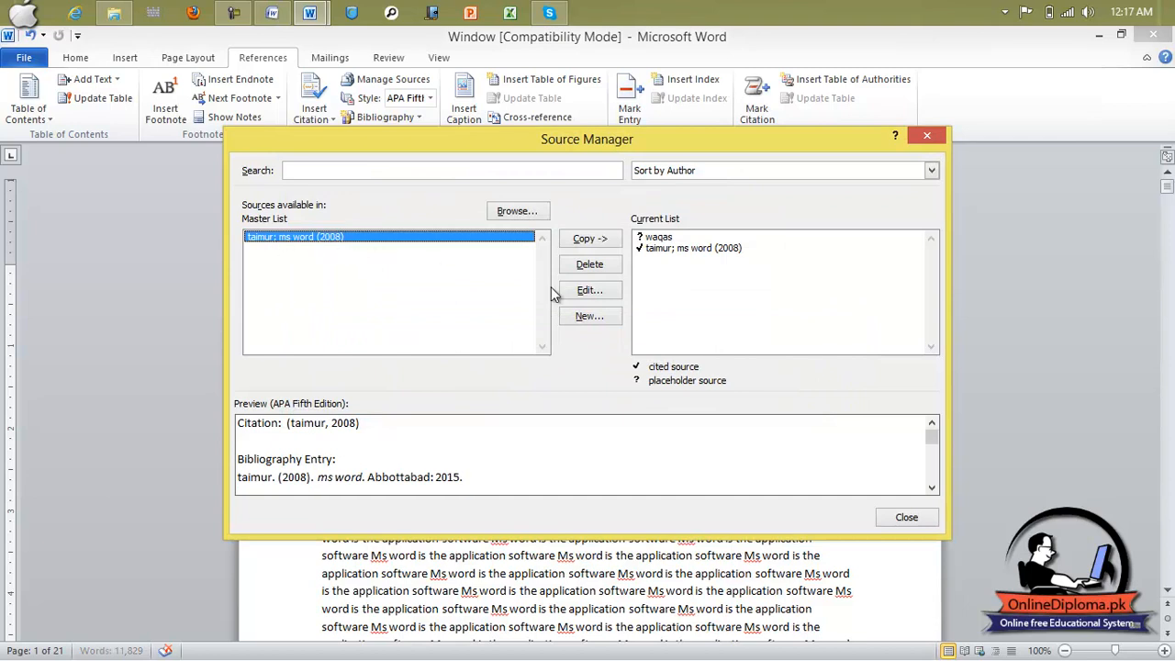
Create a new book source in the Source Manager and enter the author's name.
{"action": "left_click", "coordinate": [593, 315]}
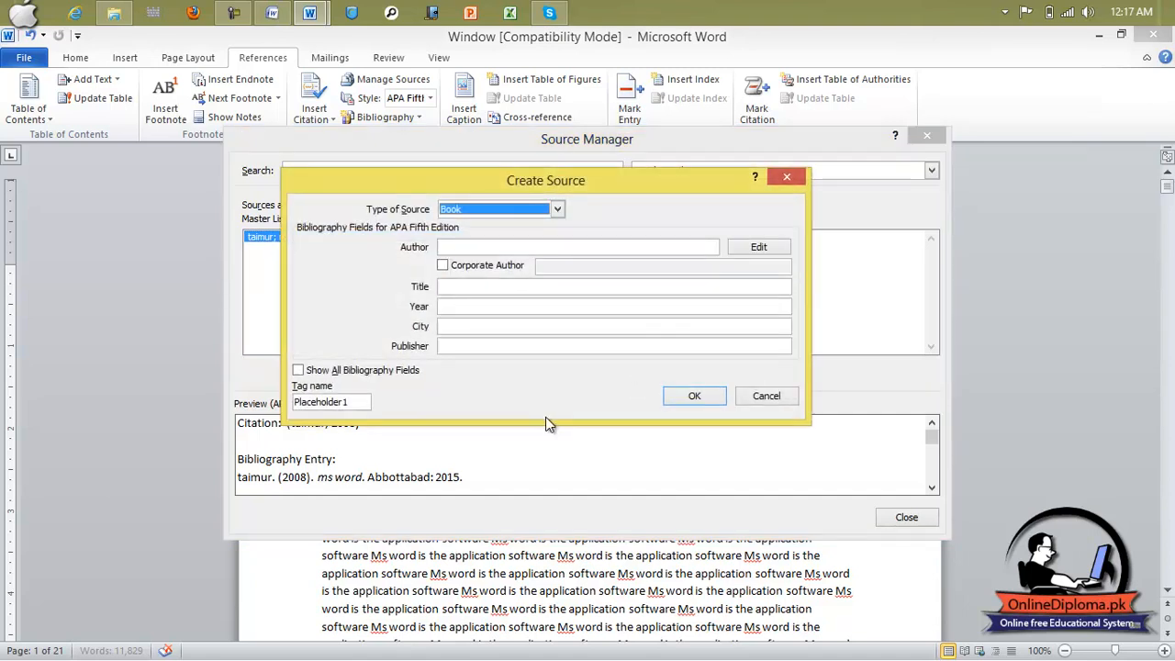
{"action": "left_click", "coordinate": [520, 246]}
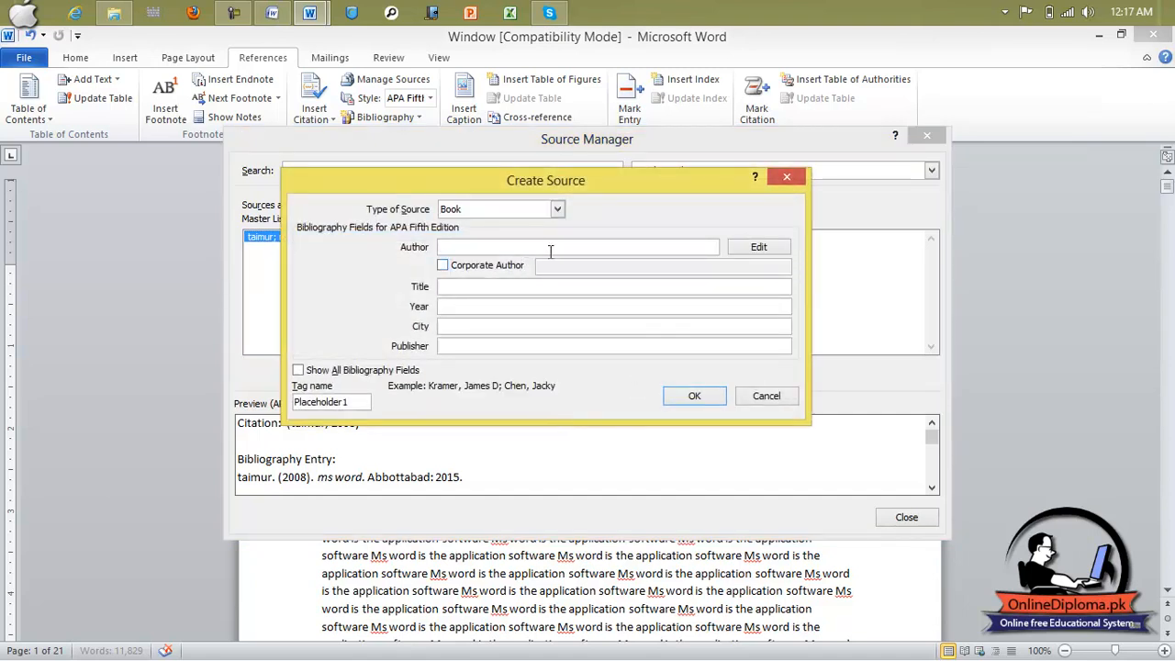
{"action": "key", "text": "shift+F10"}
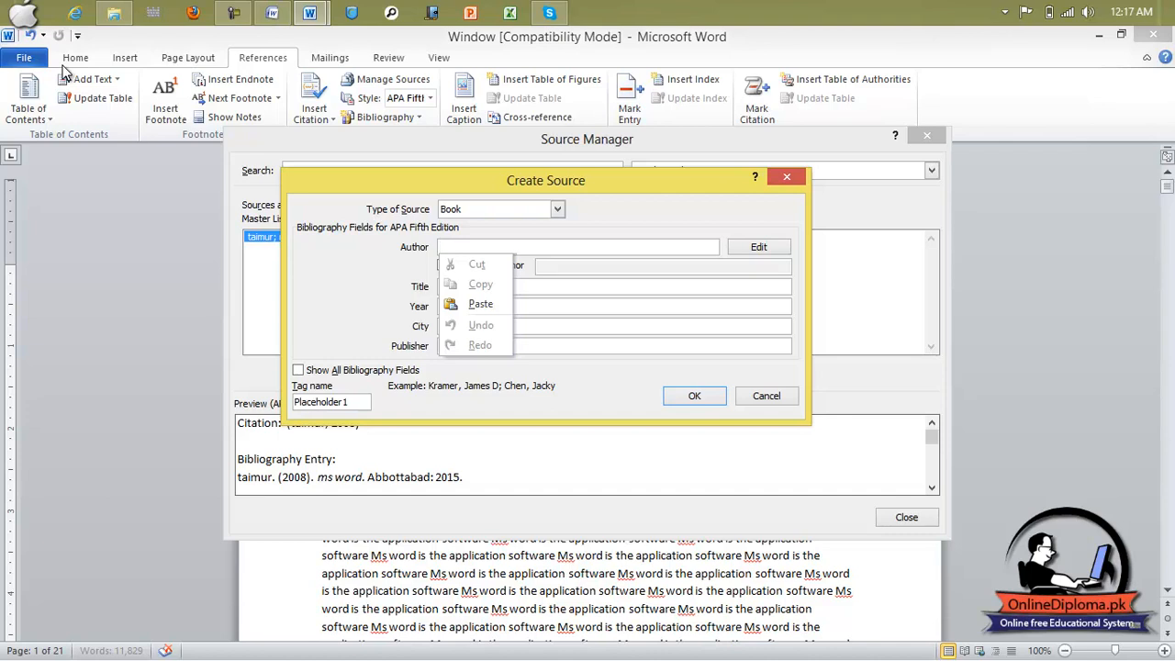
{"action": "key", "text": "Escape"}
{"action": "type", "text": "mer"}
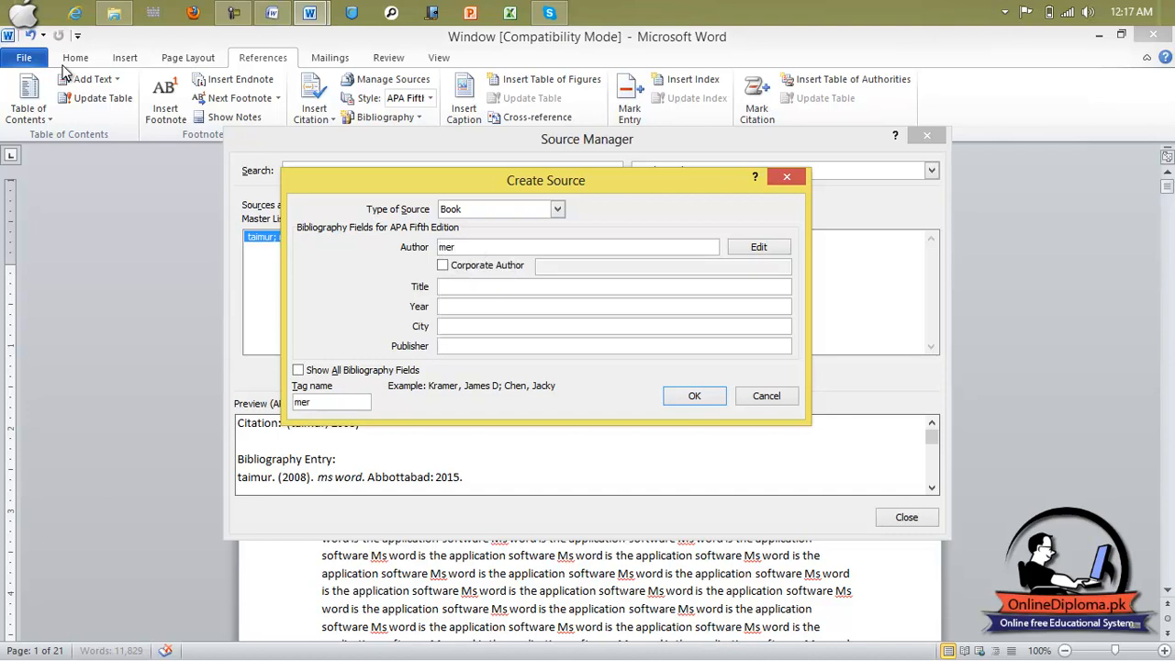
{"action": "key", "text": "BackSpace"}
{"action": "key", "text": "BackSpace"}
{"action": "key", "text": "BackSpace"}
{"action": "type", "text": "umer"}
Complete the new source with title "ms excel", year 2010, city karachi and publisher 2015, save it and close the Source Manager.
{"action": "key", "text": "Tab"}
{"action": "key", "text": "Tab"}
{"action": "key", "text": "Tab"}
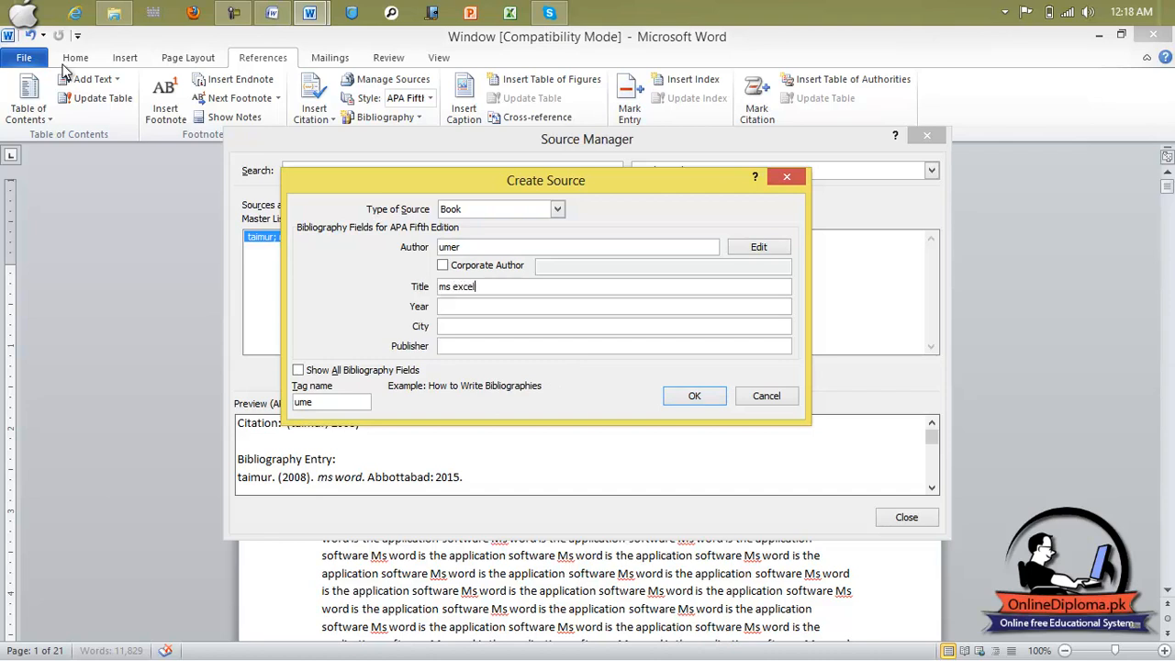
{"action": "key", "text": "Tab"}
{"action": "type", "text": "2010"}
{"action": "key", "text": "Tab"}
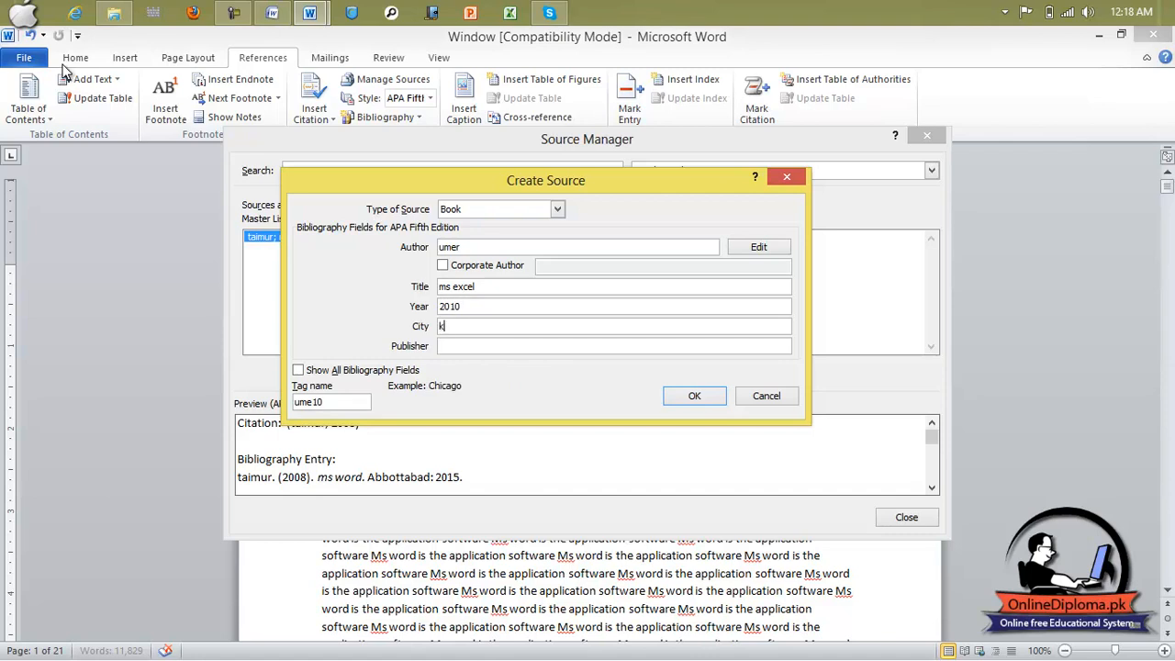
{"action": "key", "text": "Tab"}
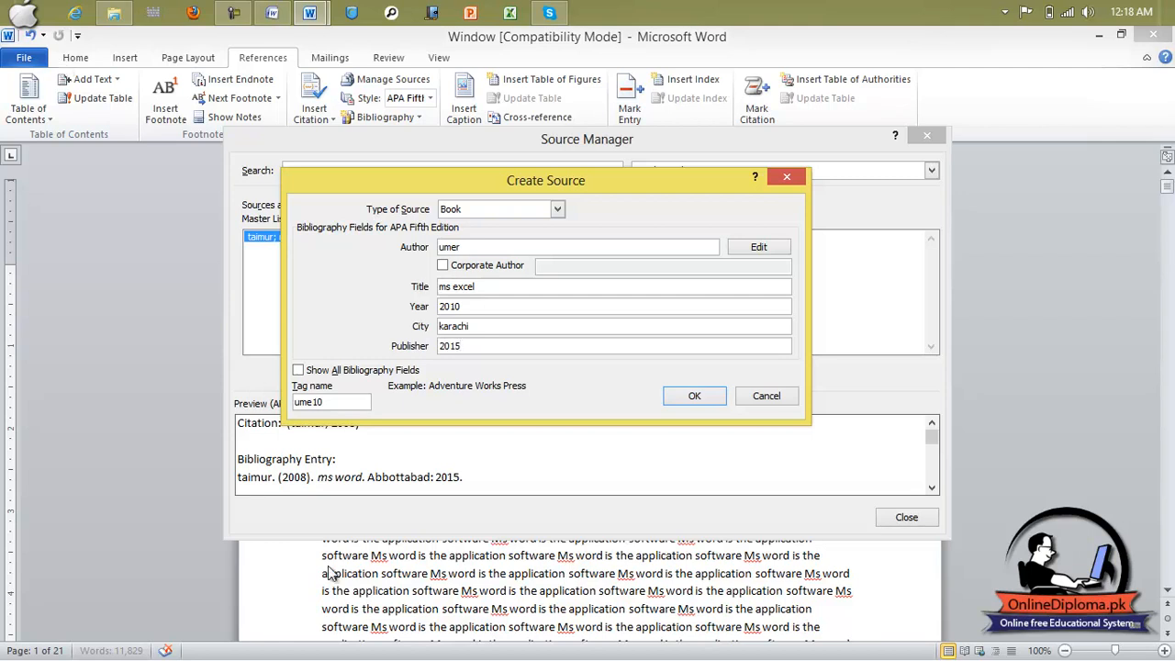
{"action": "left_click", "coordinate": [681, 402]}
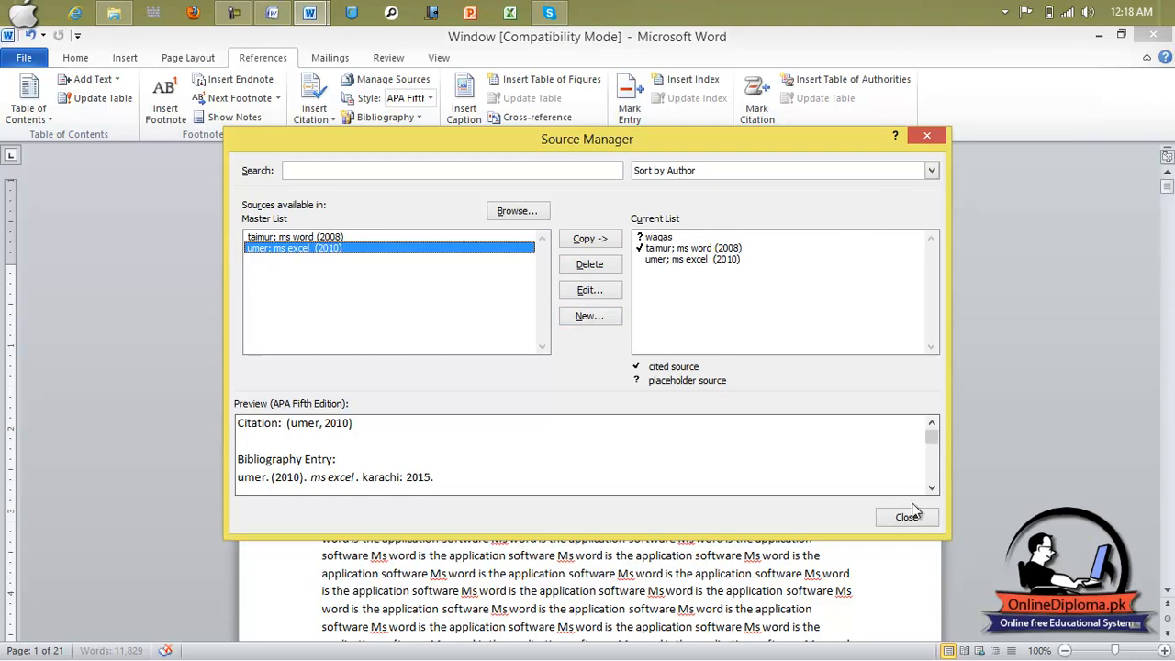
{"action": "left_click", "coordinate": [928, 136]}
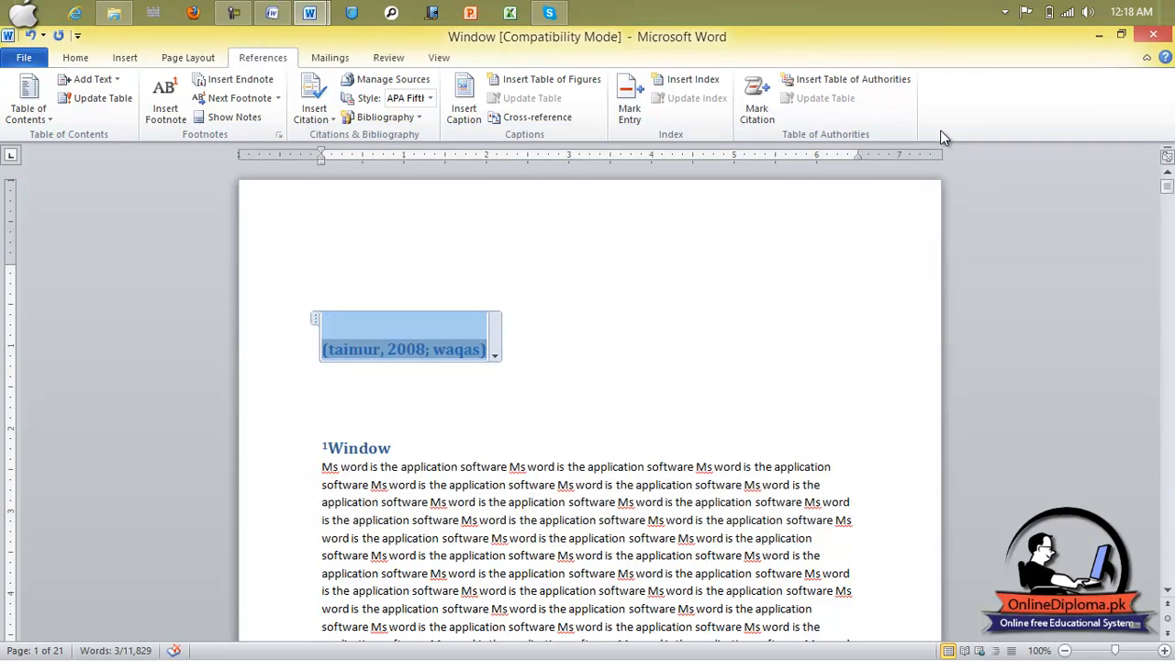
{"action": "left_click", "coordinate": [591, 356]}
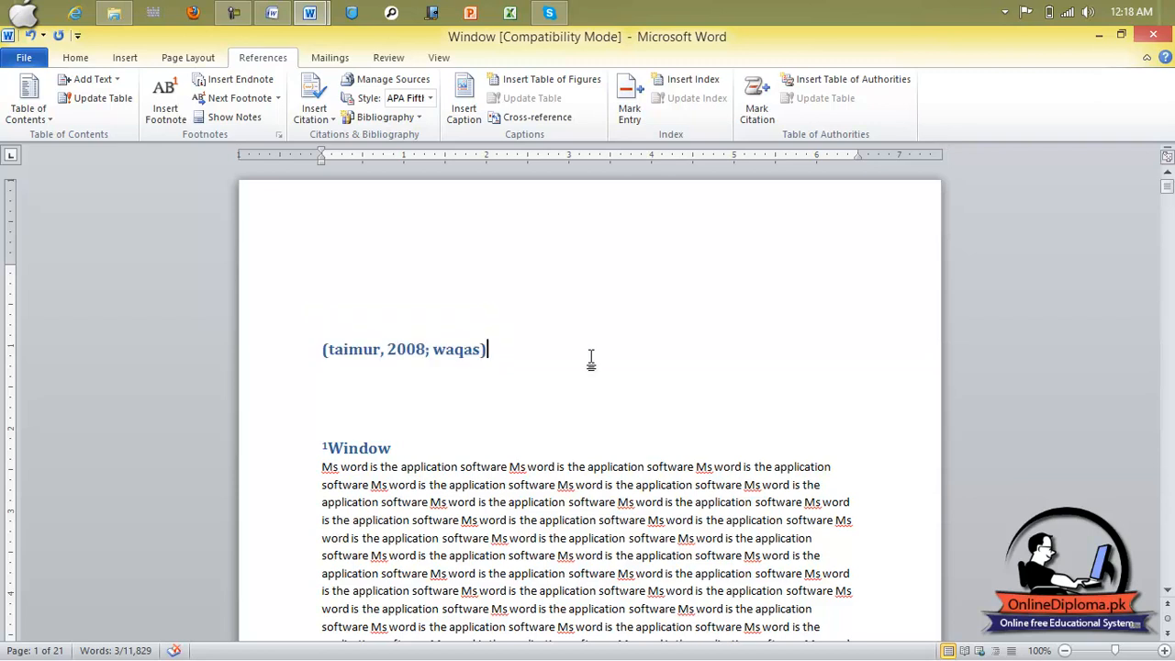
Try the citation styles GB7714 2005, ISO 690 - Numerical Reference and SIST02, and return to APA Fifth Edition.
{"action": "left_click", "coordinate": [431, 101]}
{"action": "left_click", "coordinate": [430, 148]}
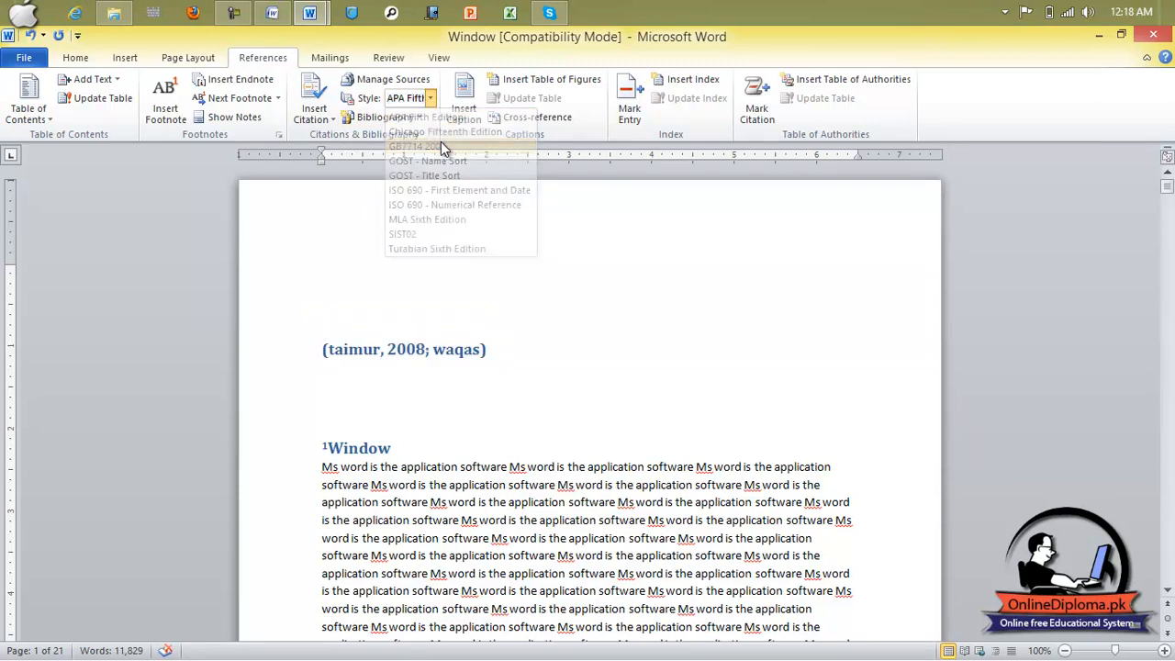
{"action": "left_click", "coordinate": [430, 98]}
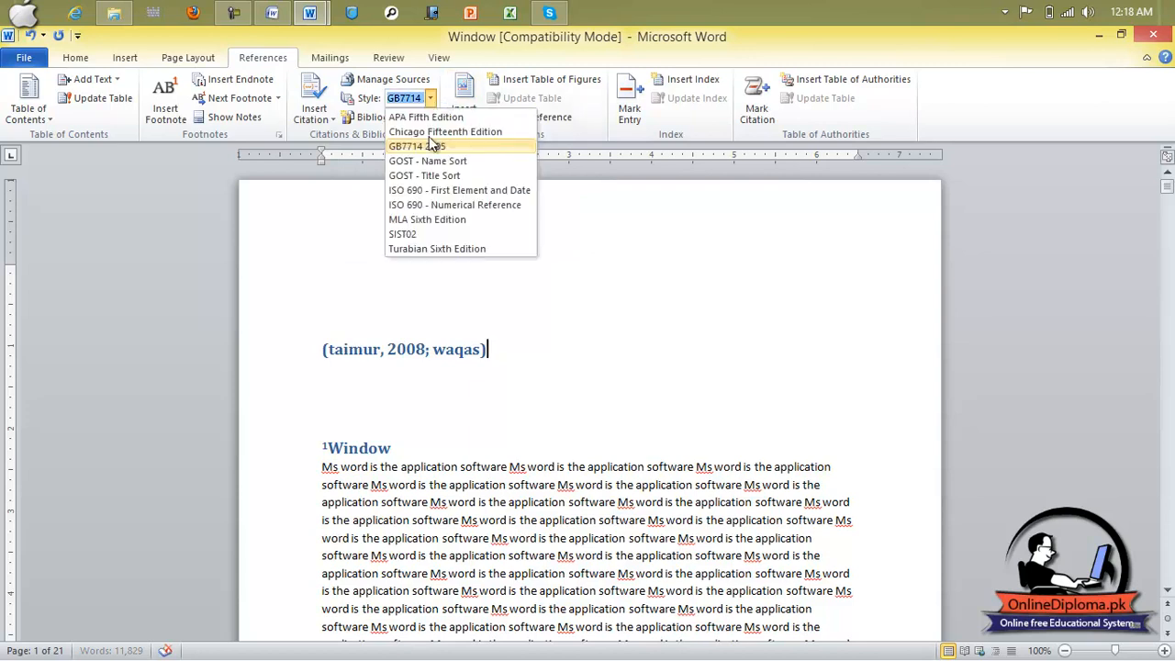
{"action": "left_click", "coordinate": [431, 206]}
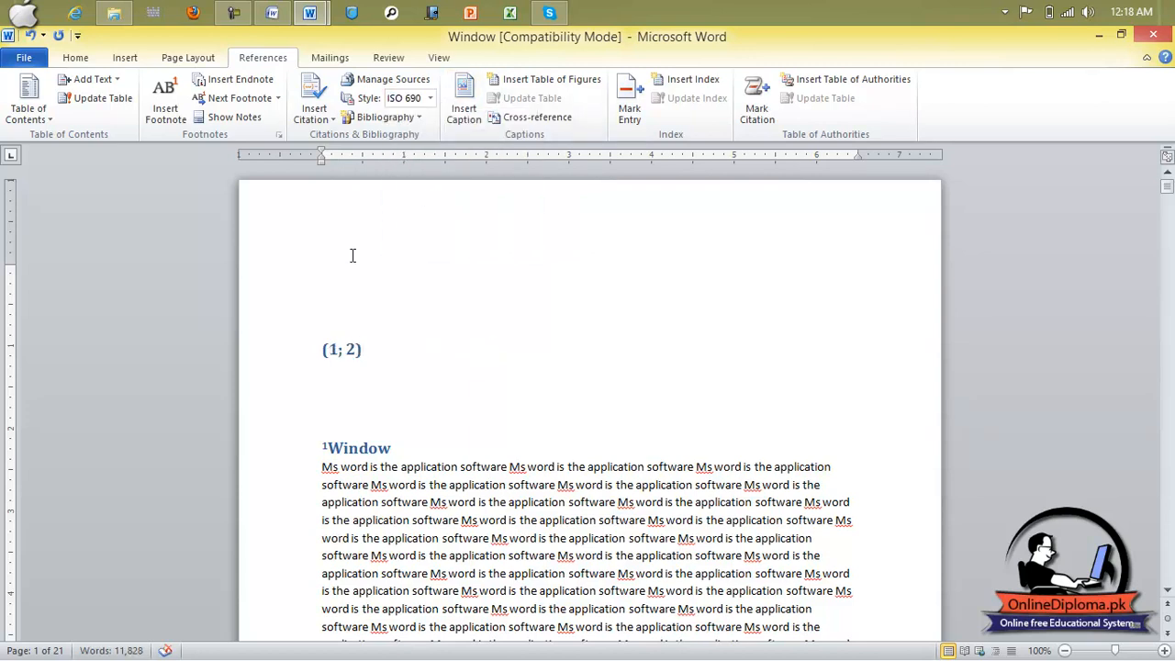
{"action": "left_click", "coordinate": [430, 99]}
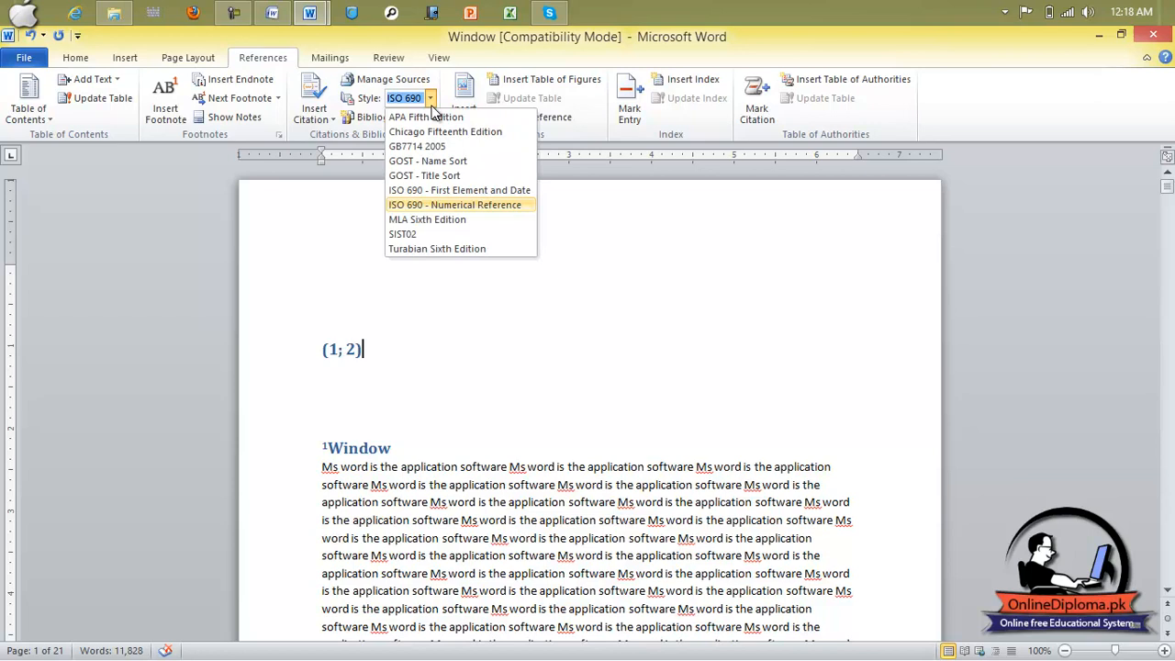
{"action": "left_click", "coordinate": [429, 233]}
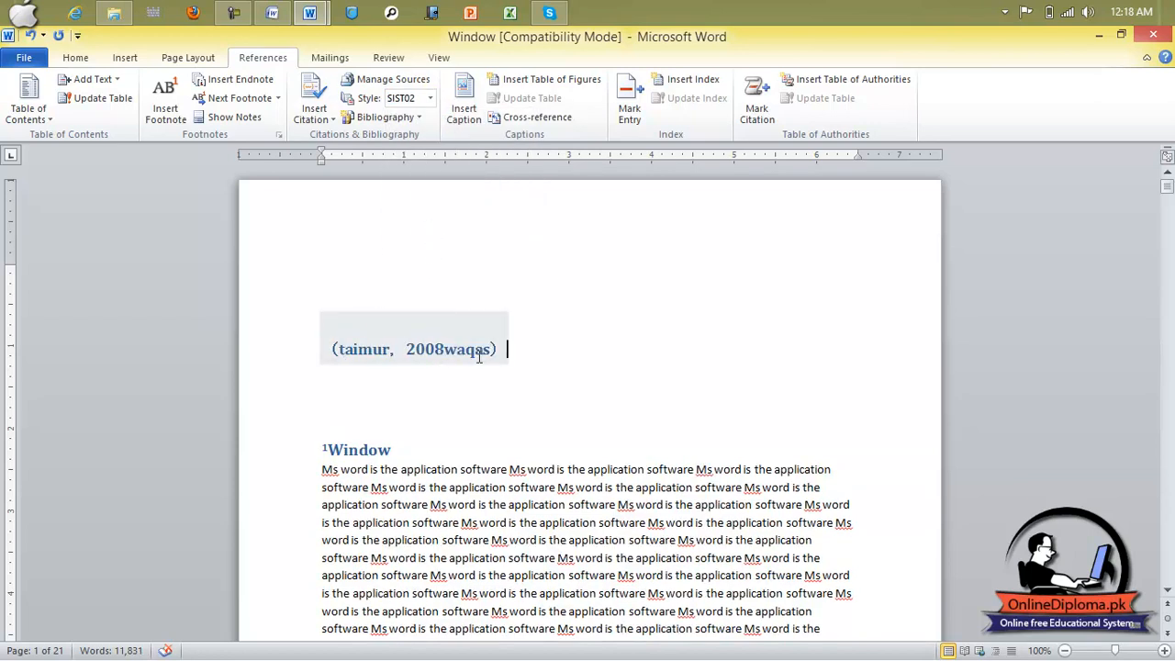
{"action": "left_click", "coordinate": [429, 98]}
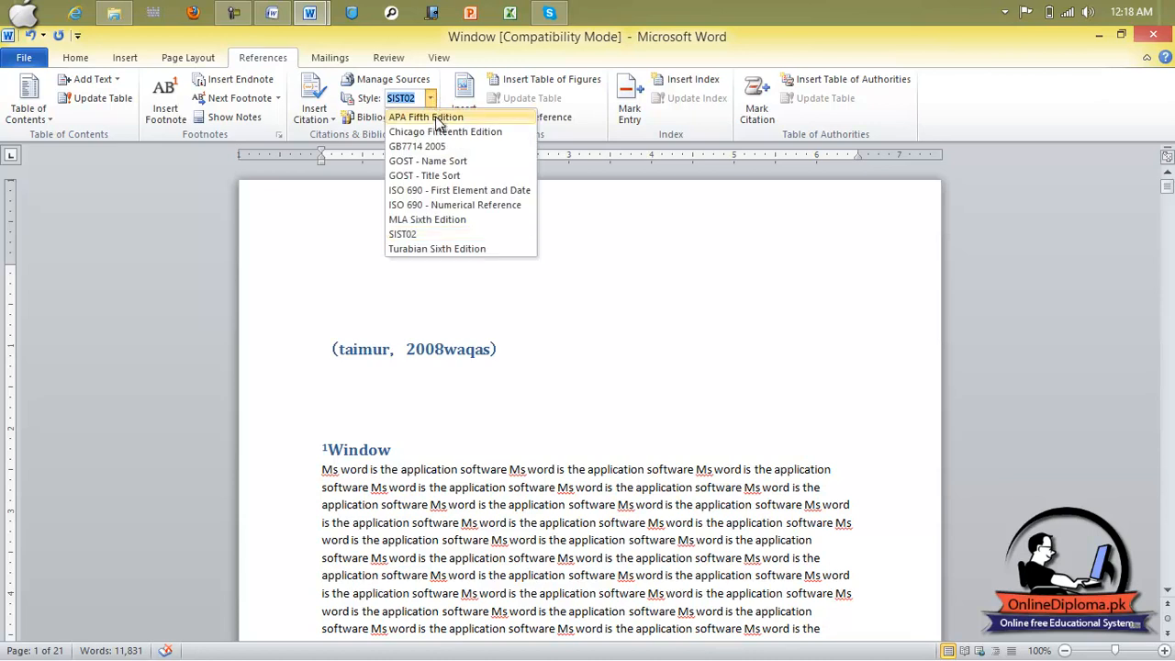
{"action": "left_click", "coordinate": [437, 118]}
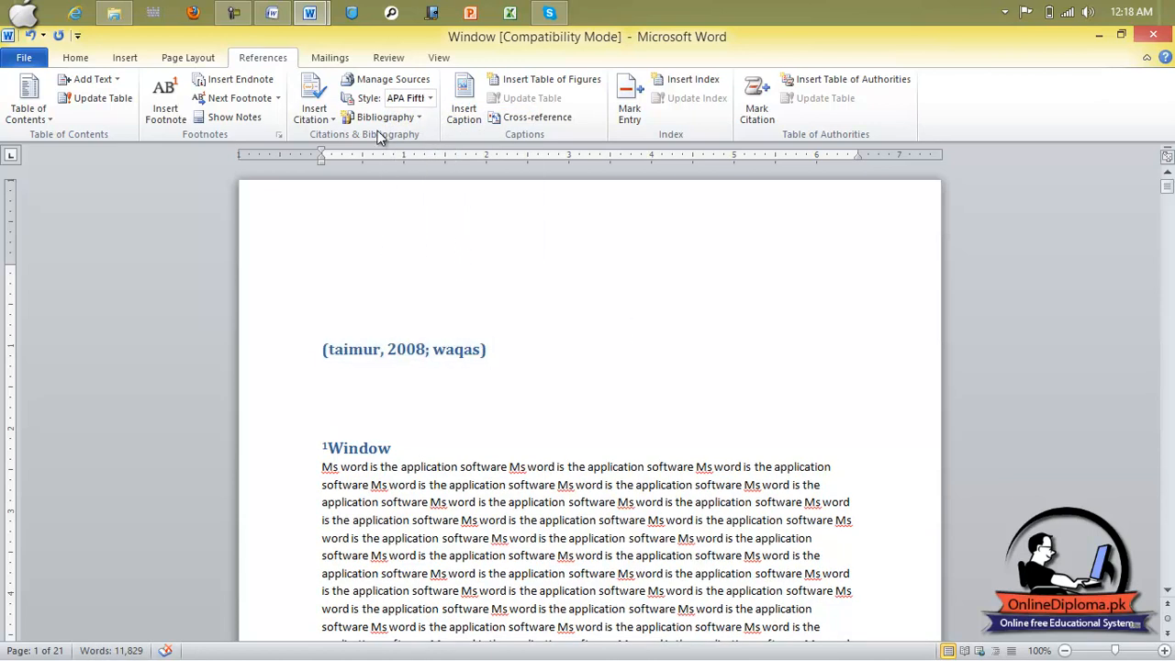
Delete the citation above the Window heading.
{"action": "left_click", "coordinate": [543, 365]}
{"action": "left_click", "coordinate": [297, 347]}
{"action": "key", "text": "Delete"}
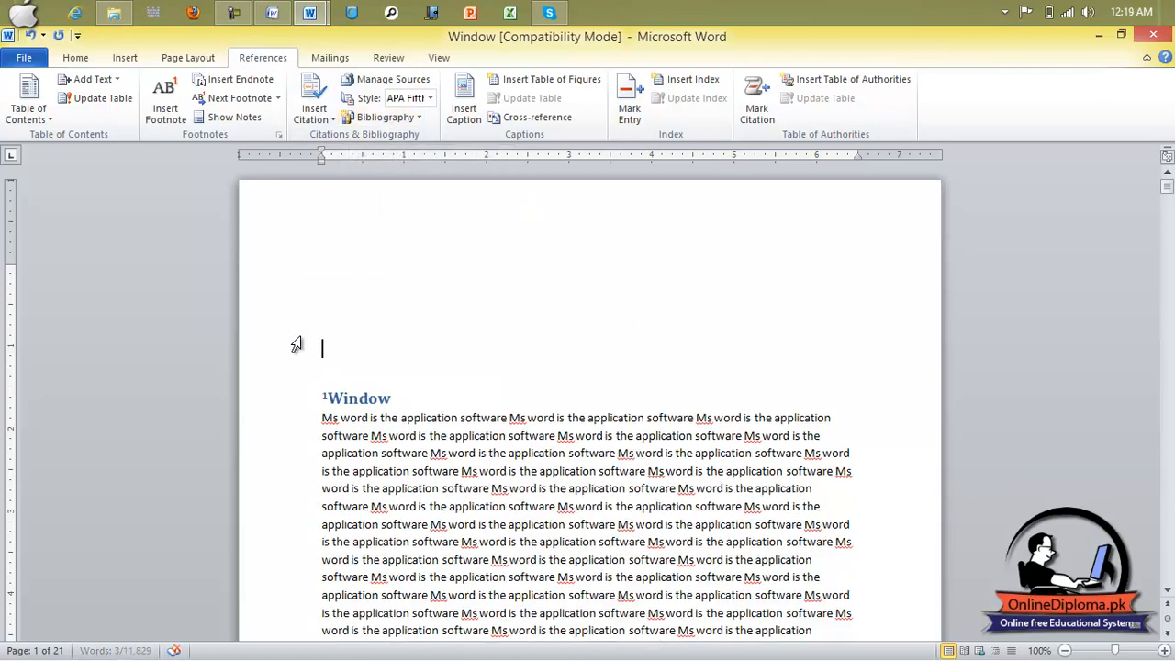
Insert the built-in Bibliography above the Window heading, followed by the built-in Works Cited list.
{"action": "left_click", "coordinate": [393, 117]}
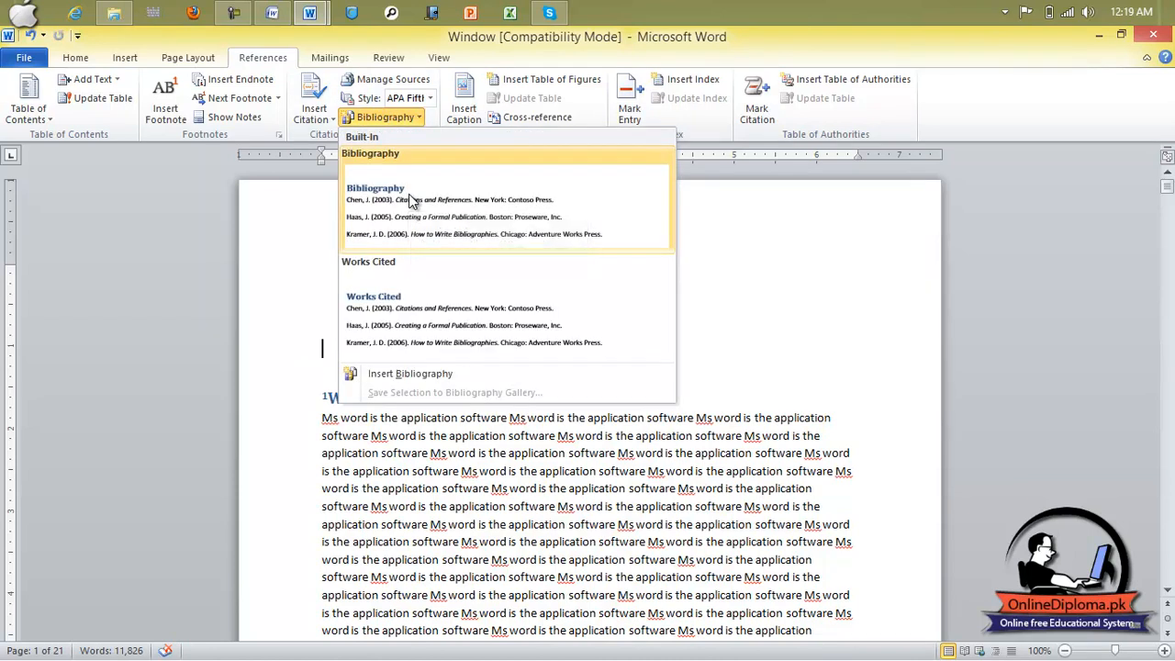
{"action": "left_click", "coordinate": [409, 193]}
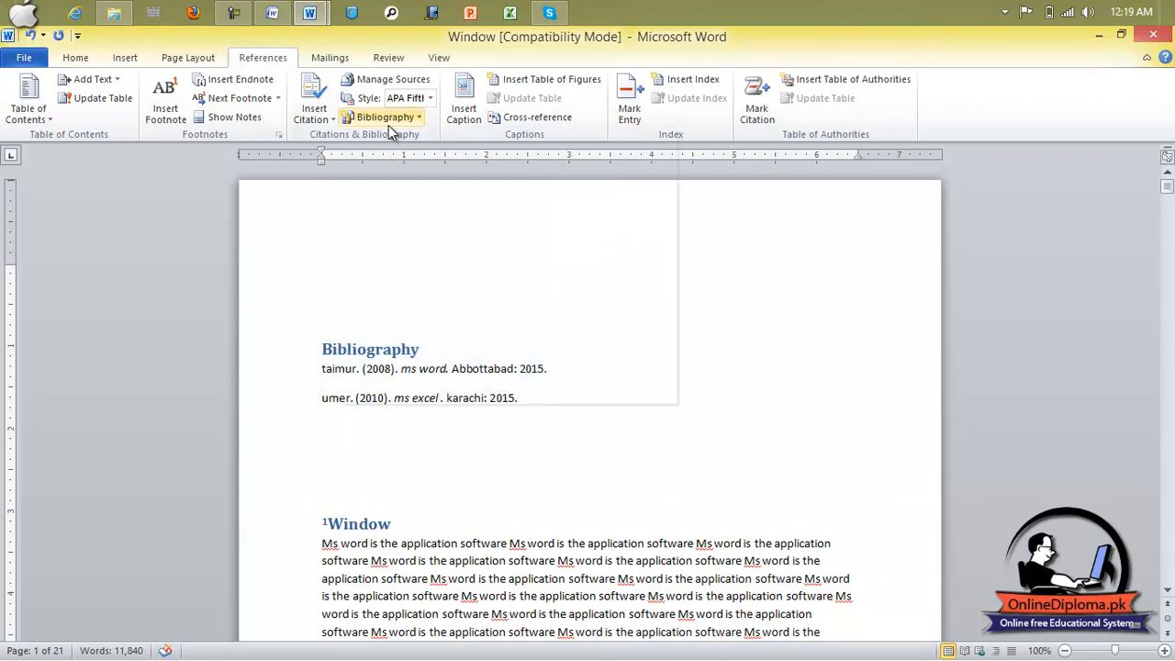
{"action": "left_click", "coordinate": [388, 124]}
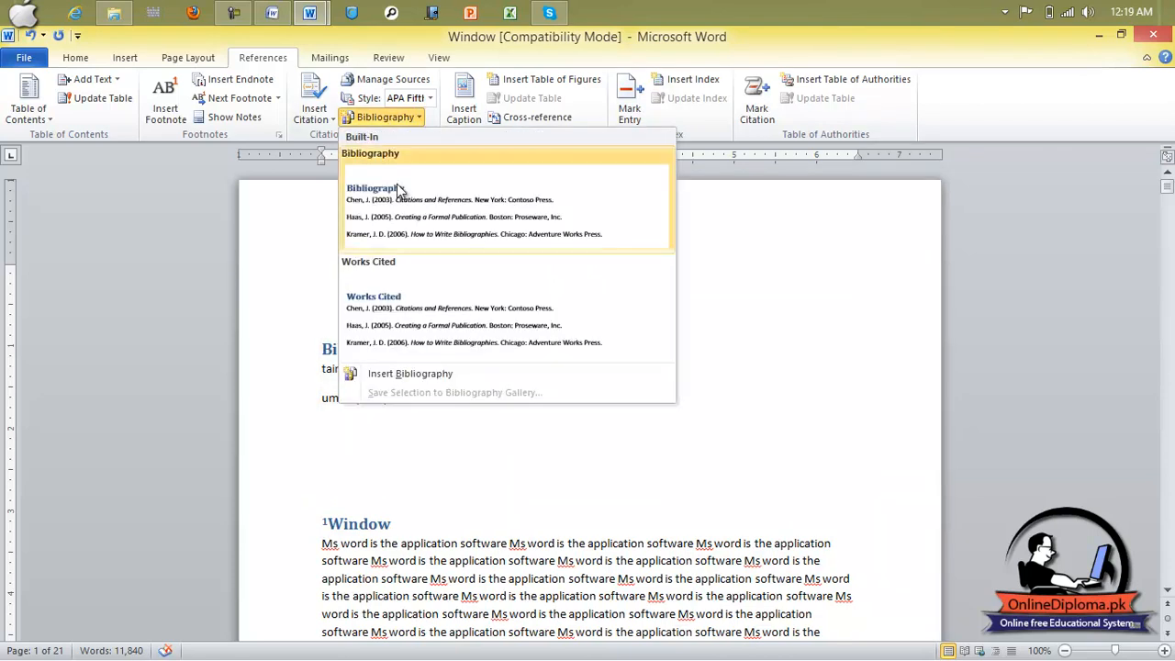
{"action": "left_click", "coordinate": [423, 328]}
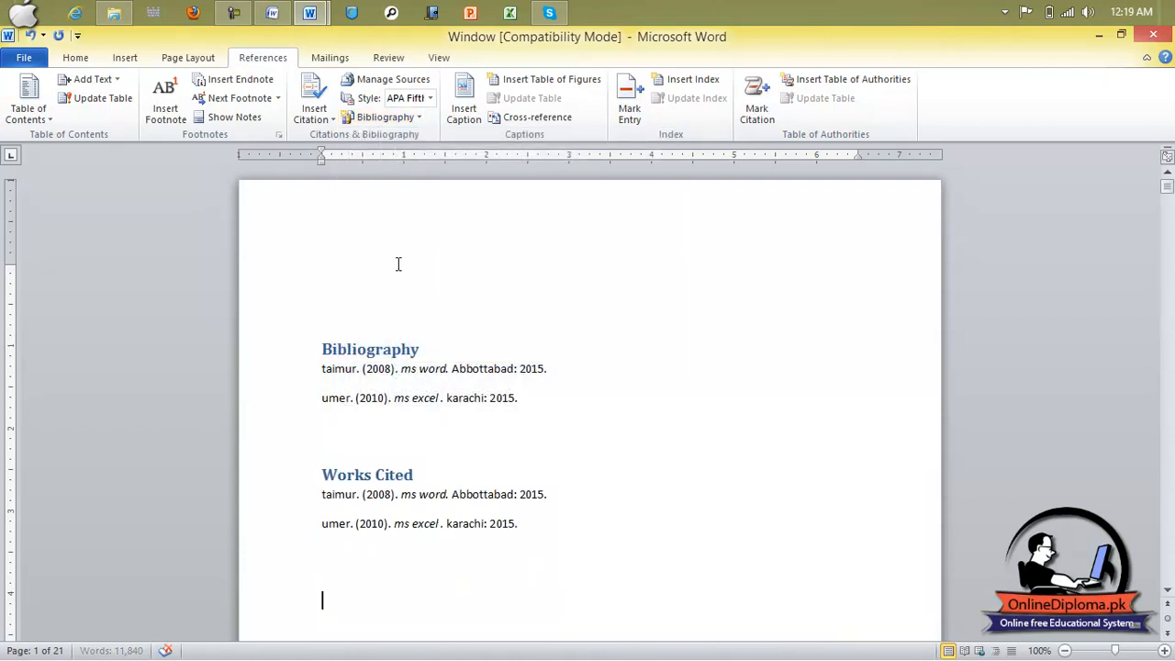
Delete the Works Cited list and the whole Bibliography, including its heading.
{"action": "left_click_drag", "start_coordinate": [554, 548], "coordinate": [335, 367]}
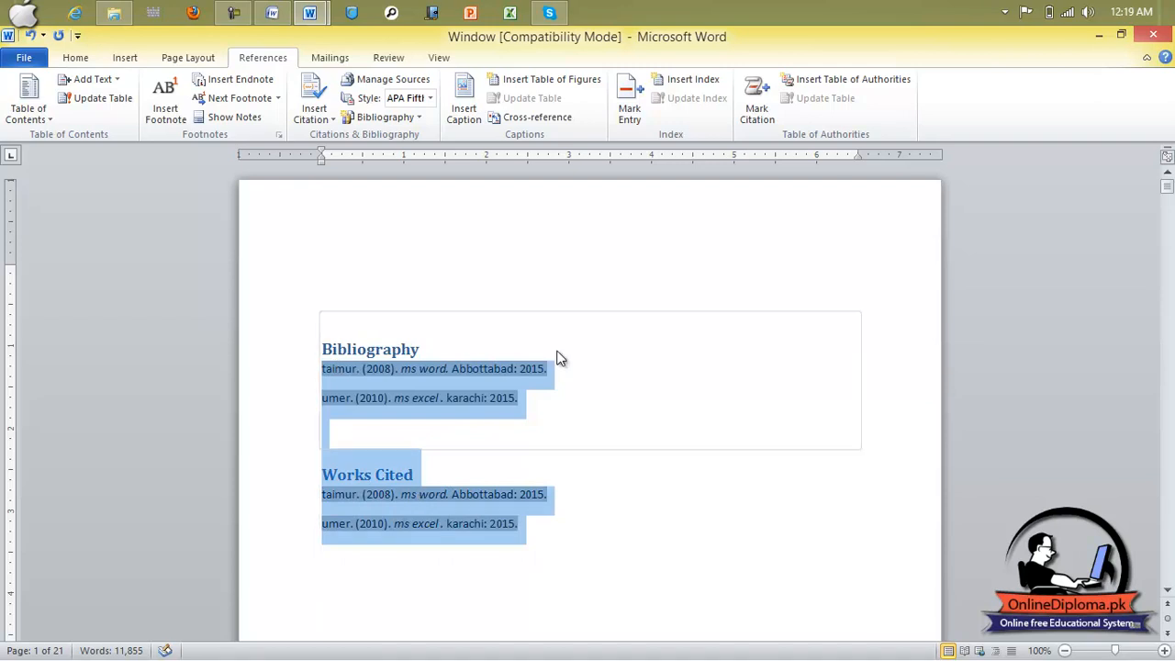
{"action": "key", "text": "Delete"}
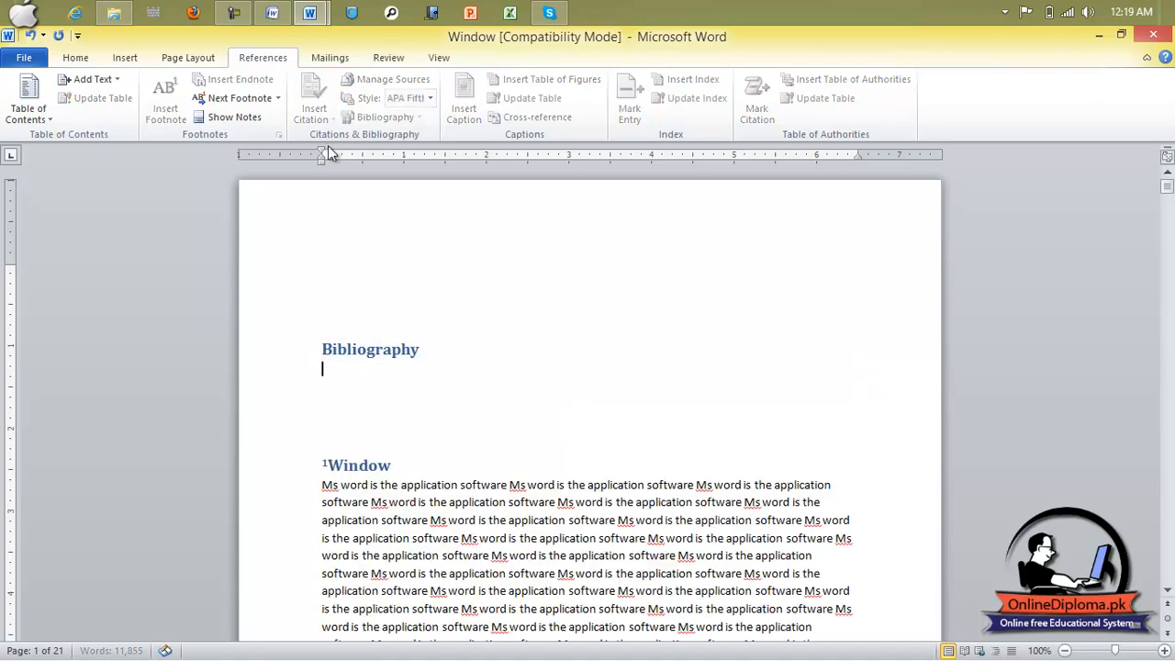
{"action": "left_click", "coordinate": [332, 303]}
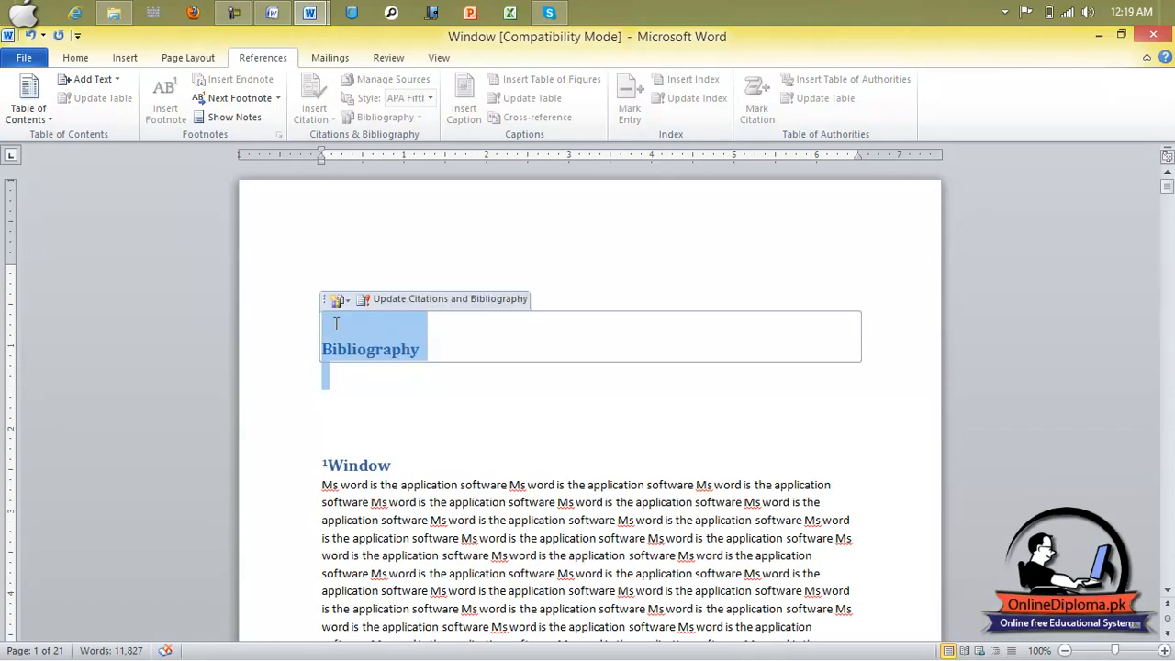
{"action": "key", "text": "Delete"}
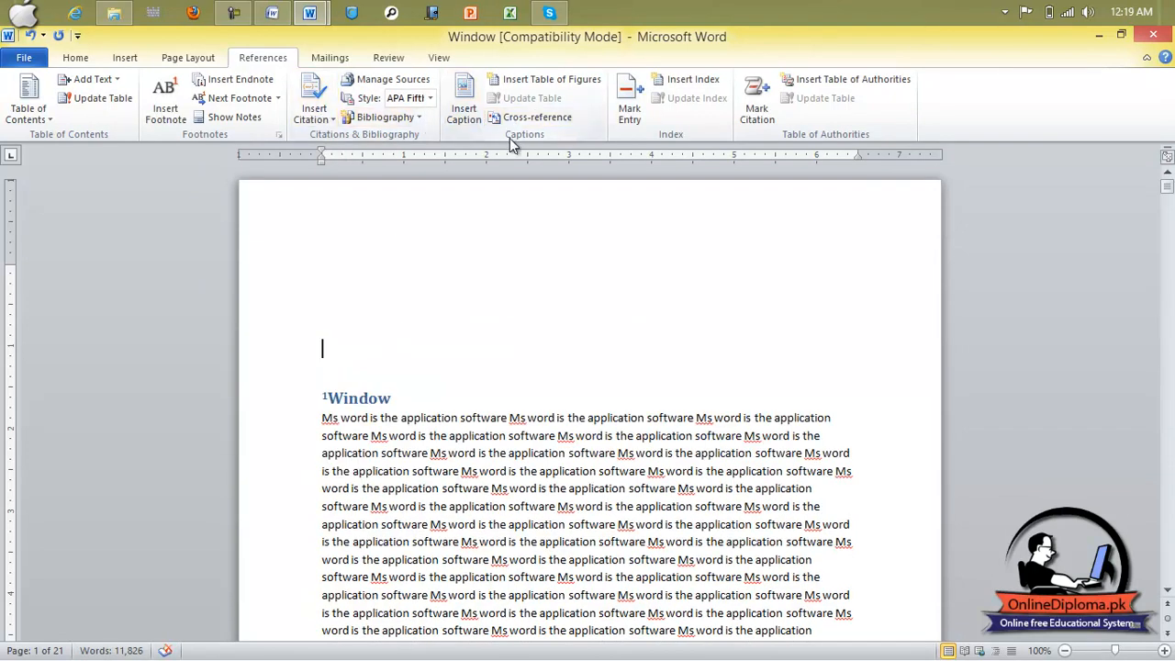
Create a new blank document and show its References commands.
{"action": "left_click", "coordinate": [18, 59]}
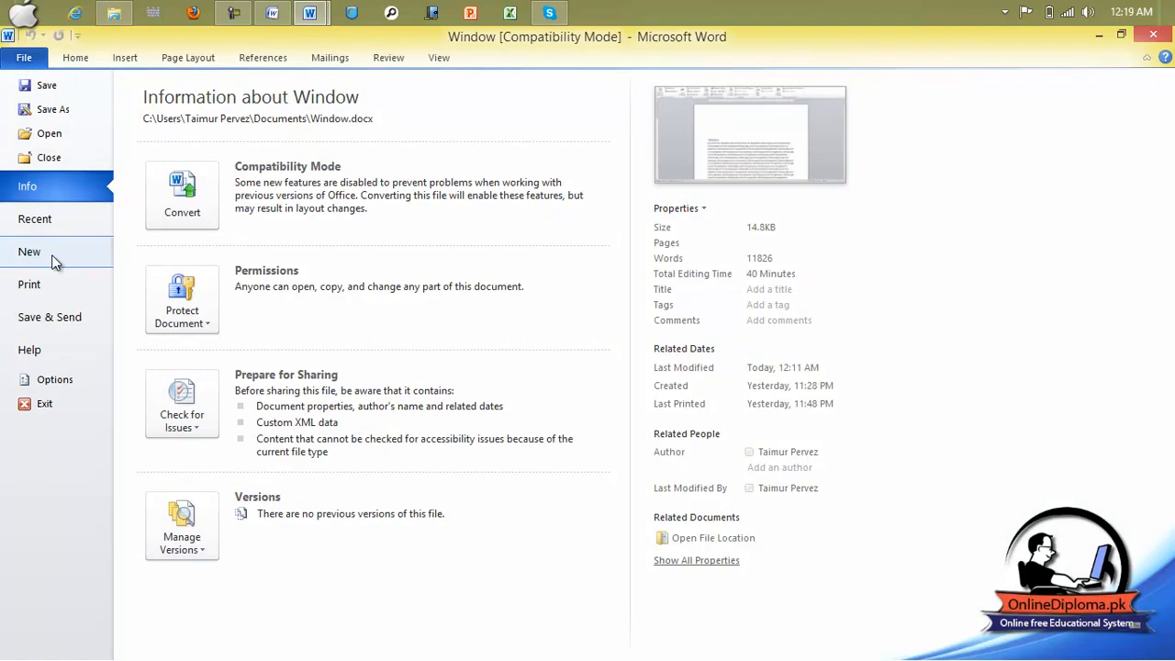
{"action": "left_click", "coordinate": [52, 260]}
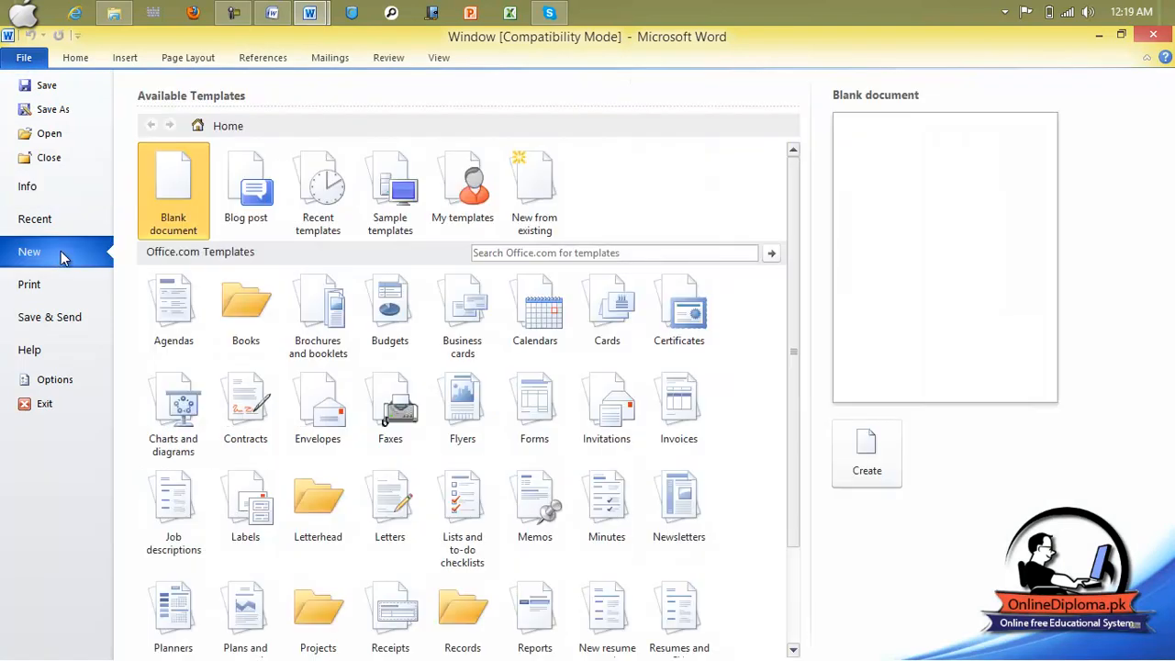
{"action": "left_click", "coordinate": [895, 489]}
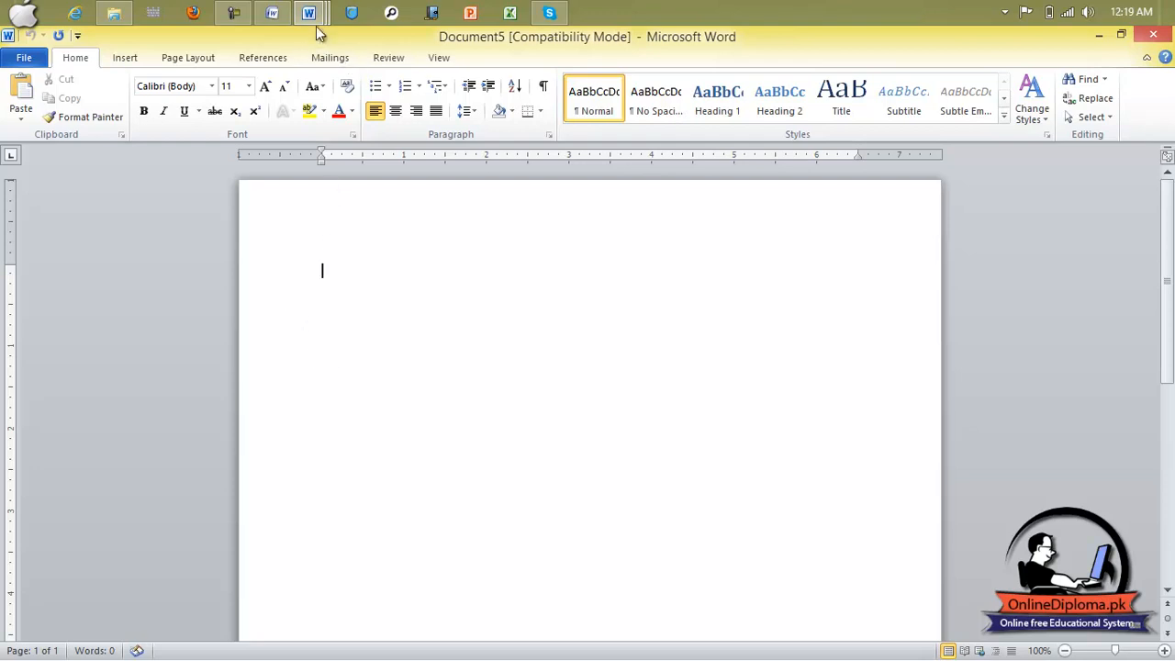
{"action": "mouse_move", "coordinate": [313, 21]}
{"action": "mouse_move", "coordinate": [354, 99]}
{"action": "left_click", "coordinate": [253, 60]}
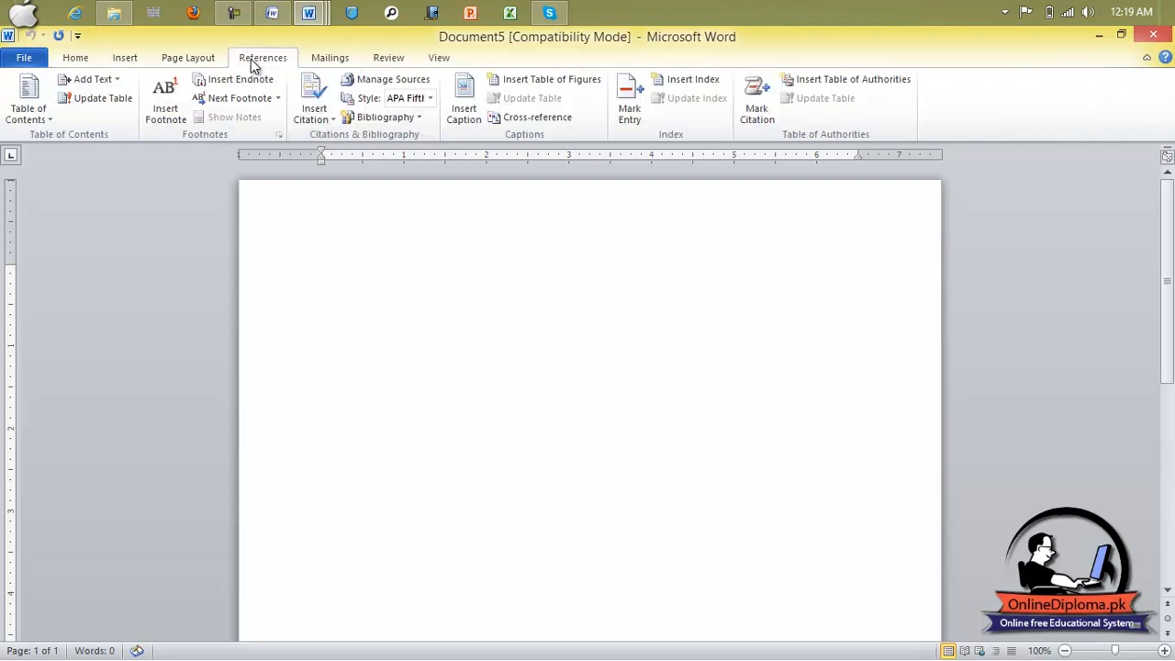
Insert two tables of 10 columns and 3 rows in the blank document, one below the other.
{"action": "left_click", "coordinate": [125, 56]}
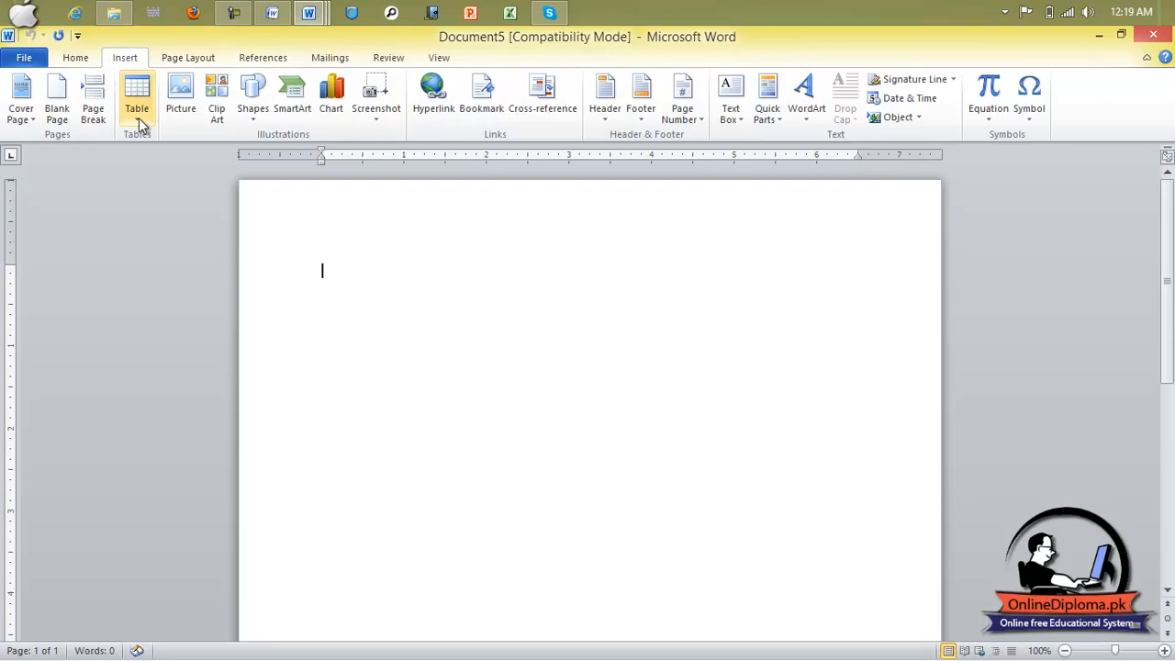
{"action": "left_click", "coordinate": [137, 103]}
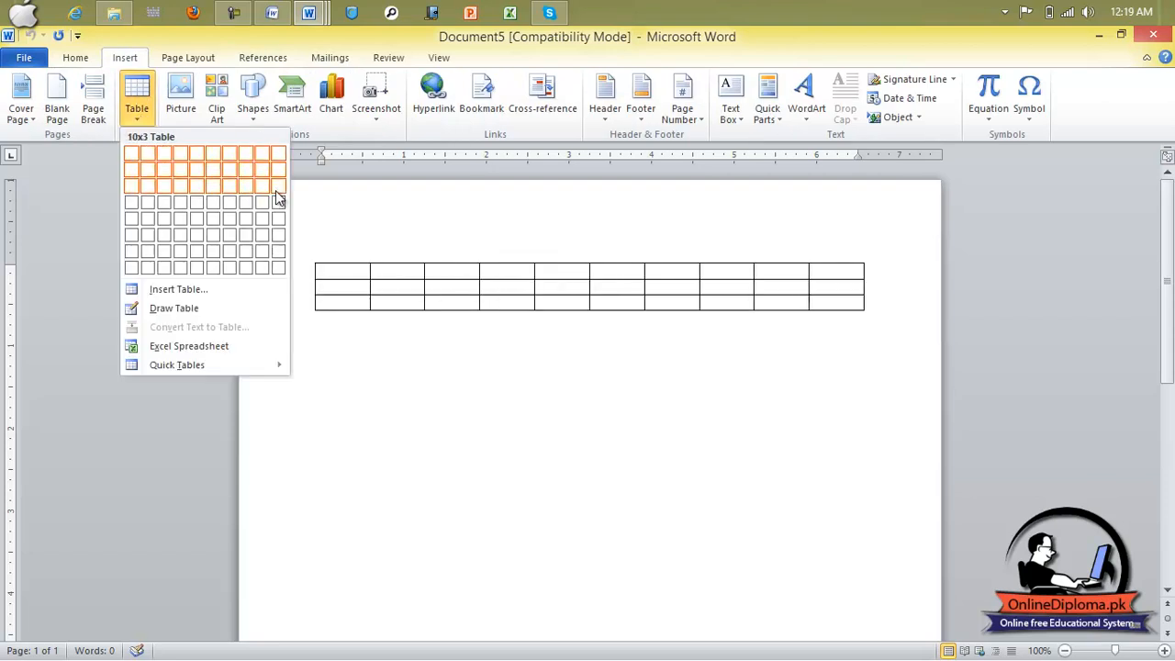
{"action": "left_click", "coordinate": [279, 198]}
{"action": "left_click", "coordinate": [338, 352]}
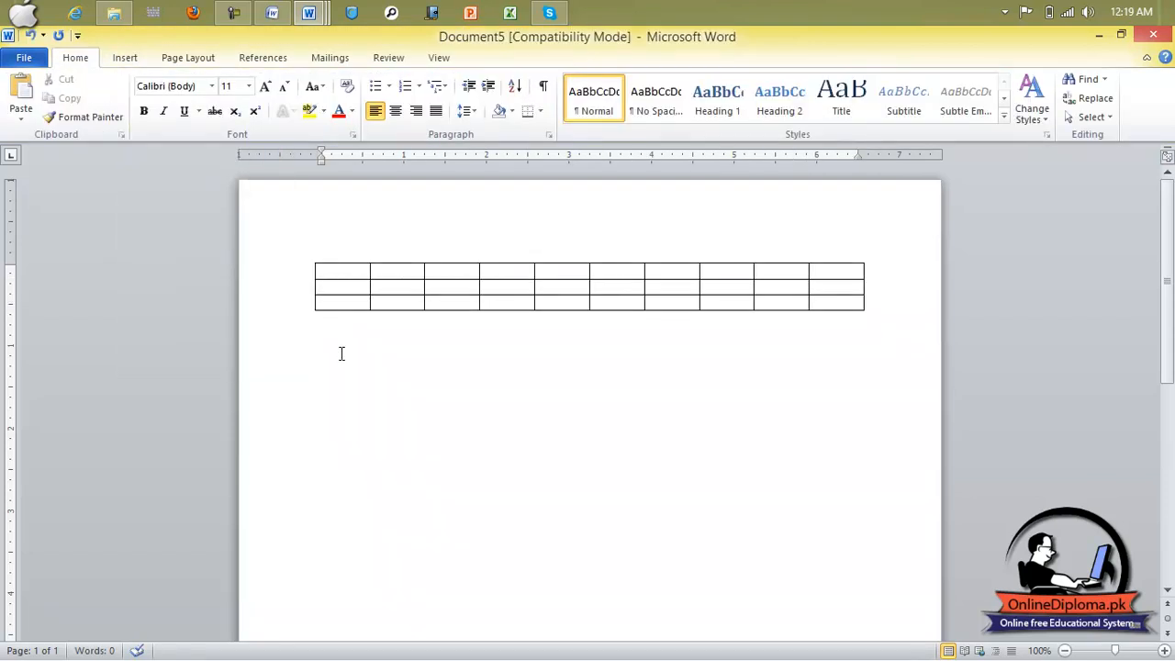
{"action": "left_click", "coordinate": [126, 58]}
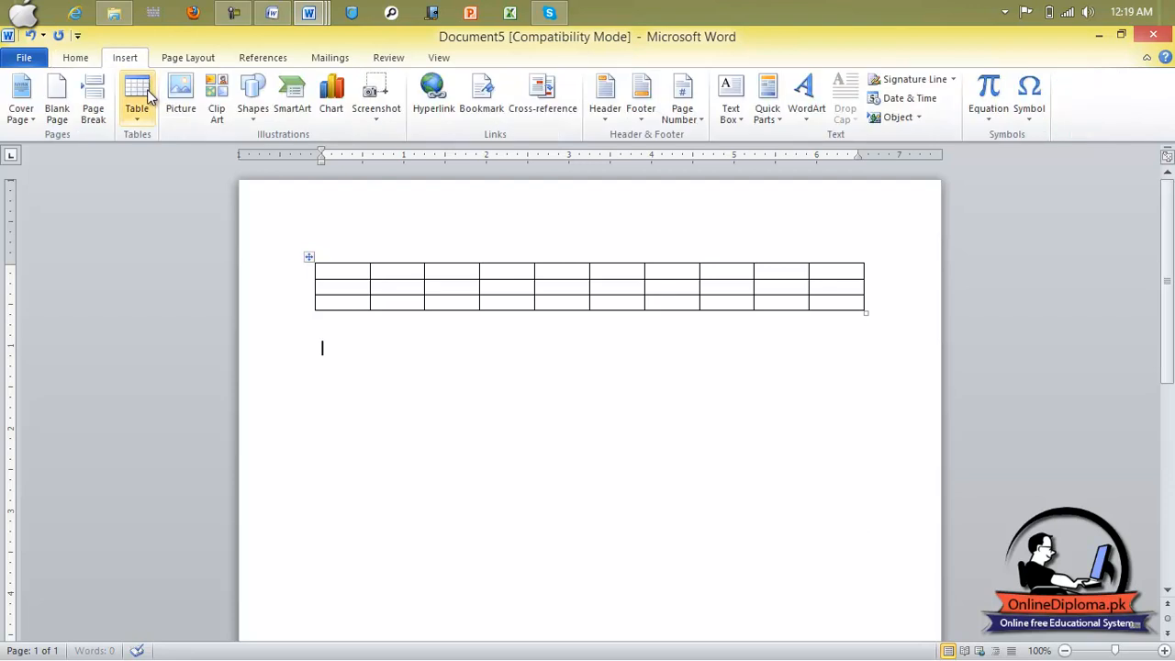
{"action": "left_click", "coordinate": [147, 94]}
{"action": "left_click", "coordinate": [278, 188]}
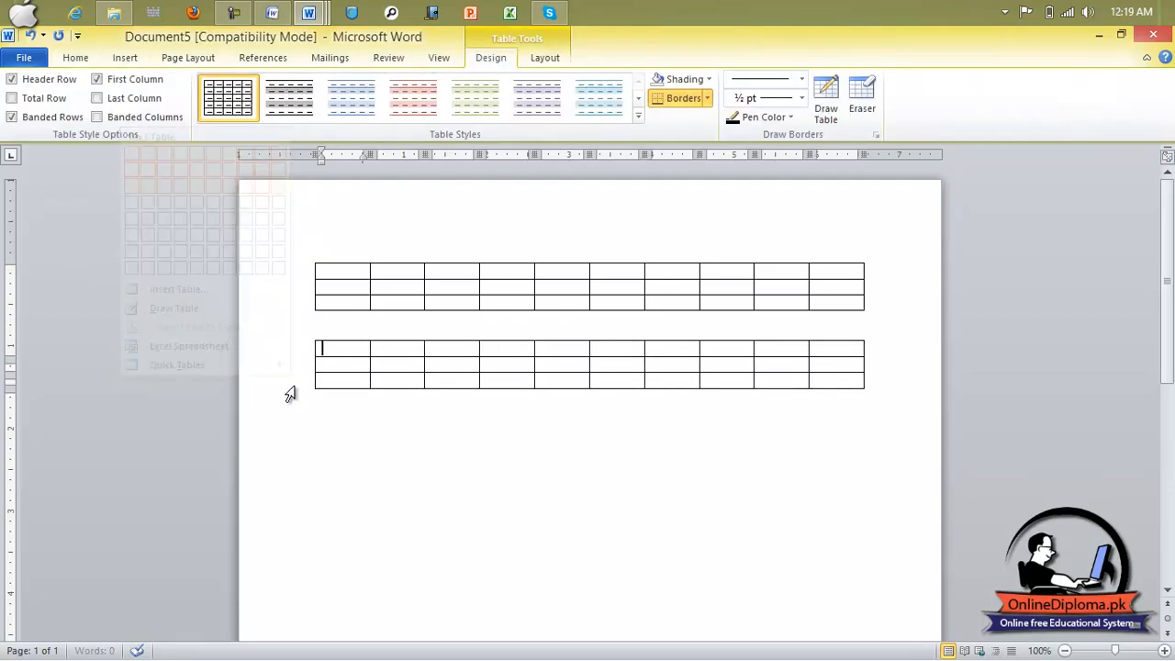
Insert three more tables of 10 columns and 4 rows below the existing two, one beneath the other.
{"action": "left_click", "coordinate": [323, 413]}
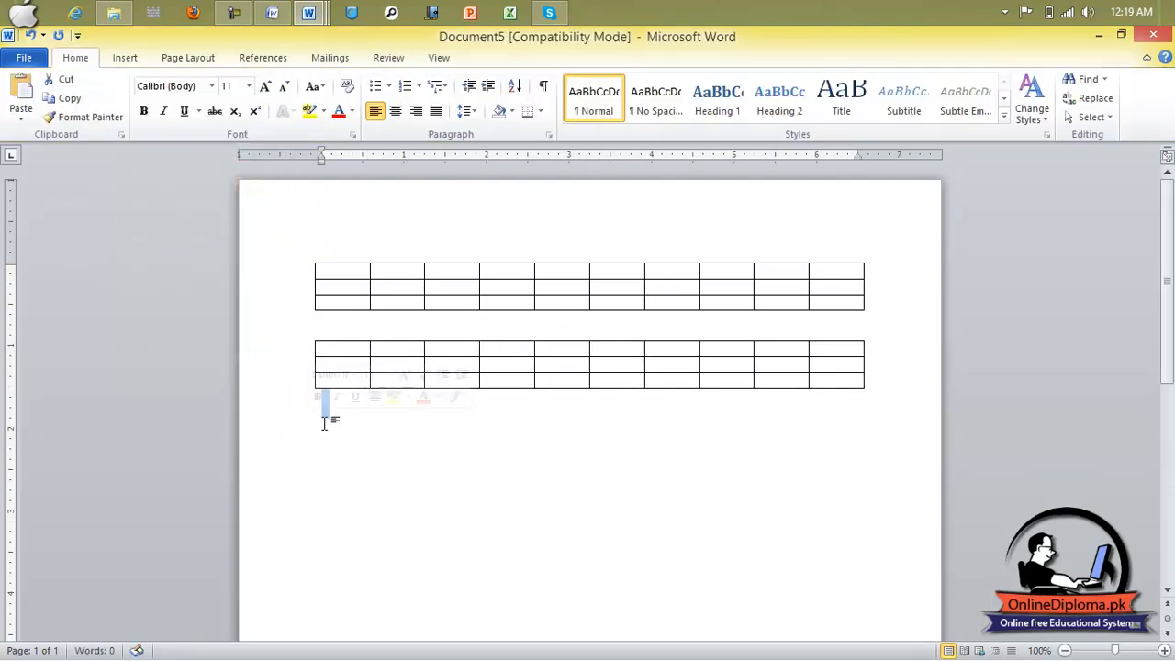
{"action": "left_click", "coordinate": [126, 58]}
{"action": "left_click", "coordinate": [137, 97]}
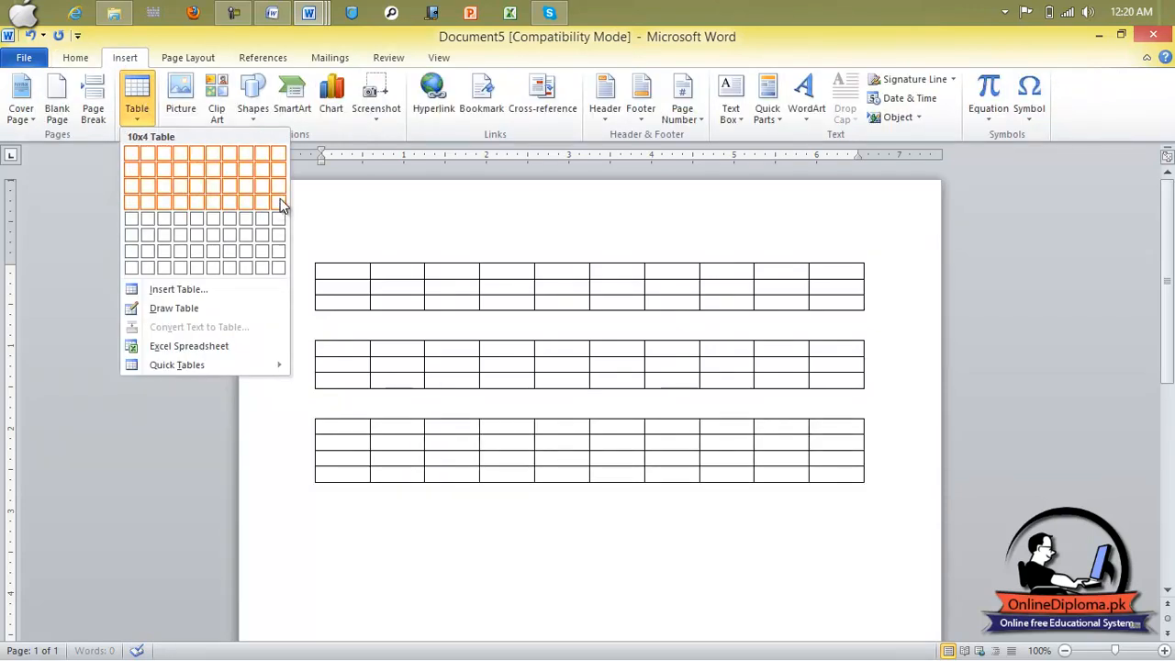
{"action": "left_click", "coordinate": [280, 198]}
{"action": "left_click", "coordinate": [363, 496]}
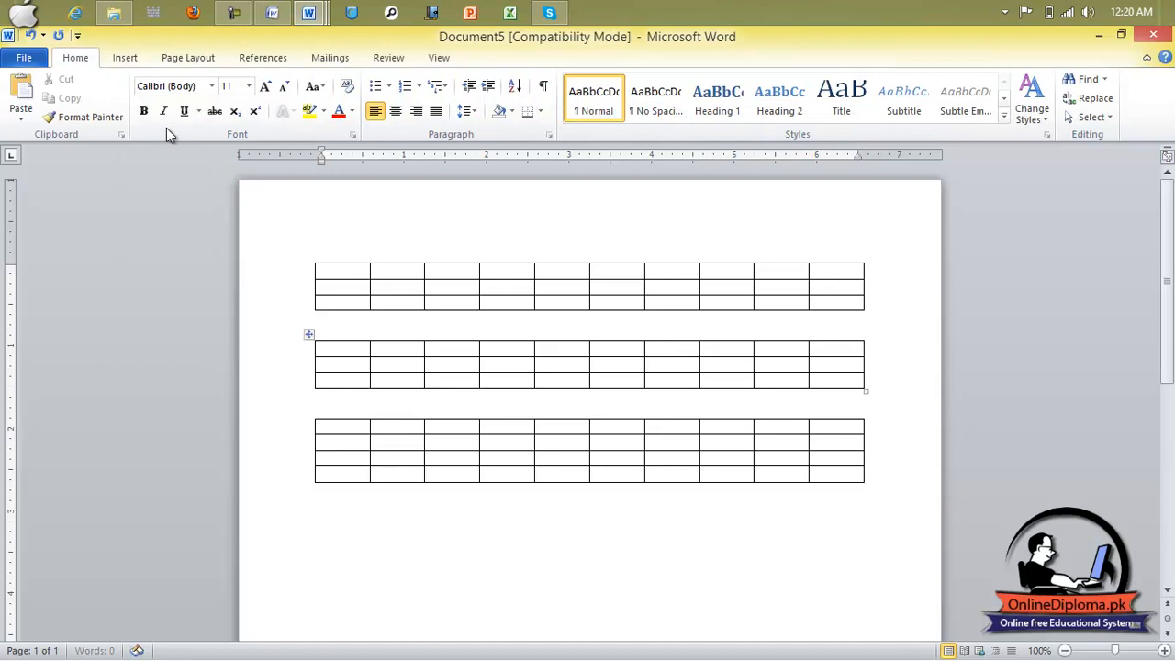
{"action": "left_click", "coordinate": [124, 58]}
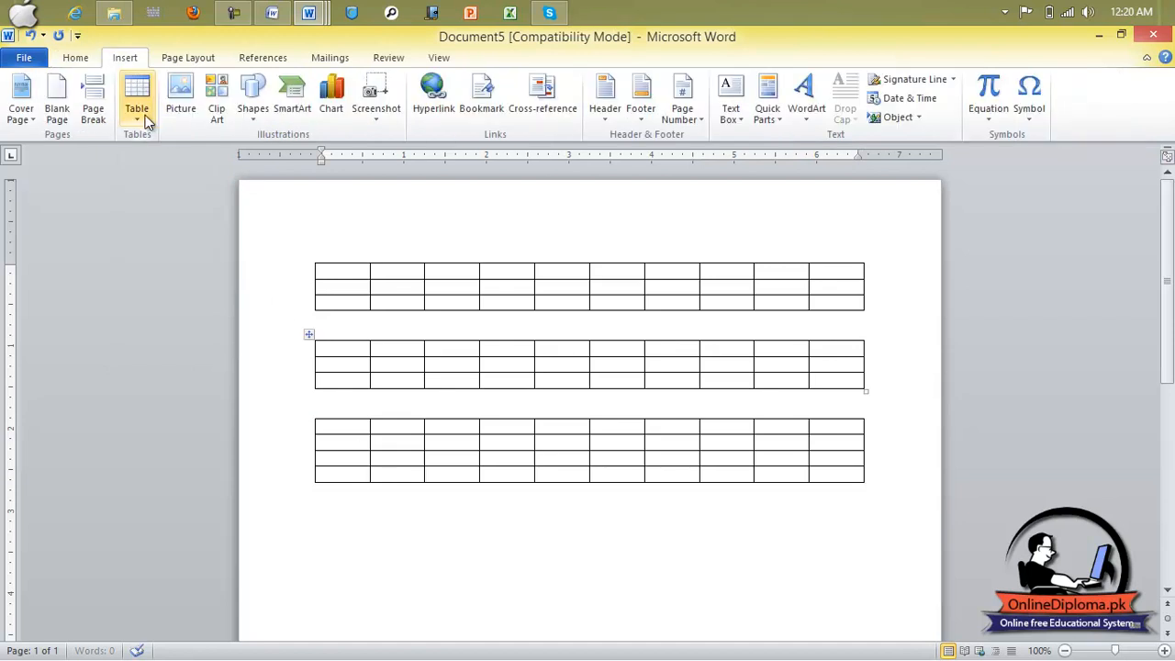
{"action": "left_click", "coordinate": [138, 106]}
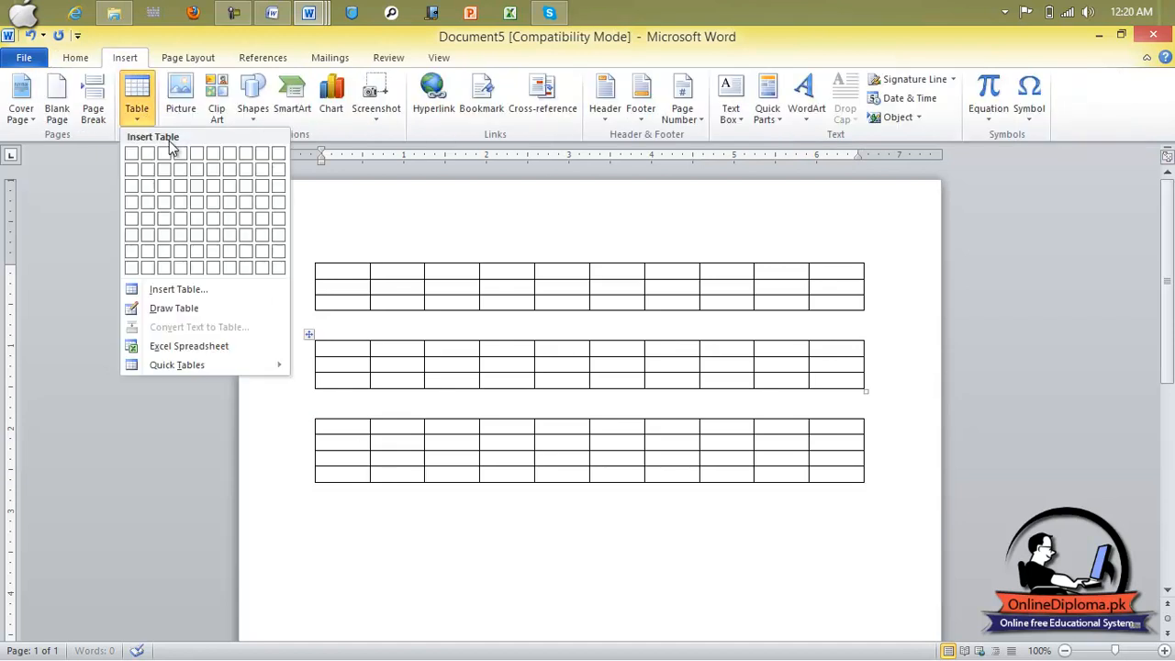
{"action": "left_click", "coordinate": [281, 207]}
{"action": "left_click", "coordinate": [427, 608]}
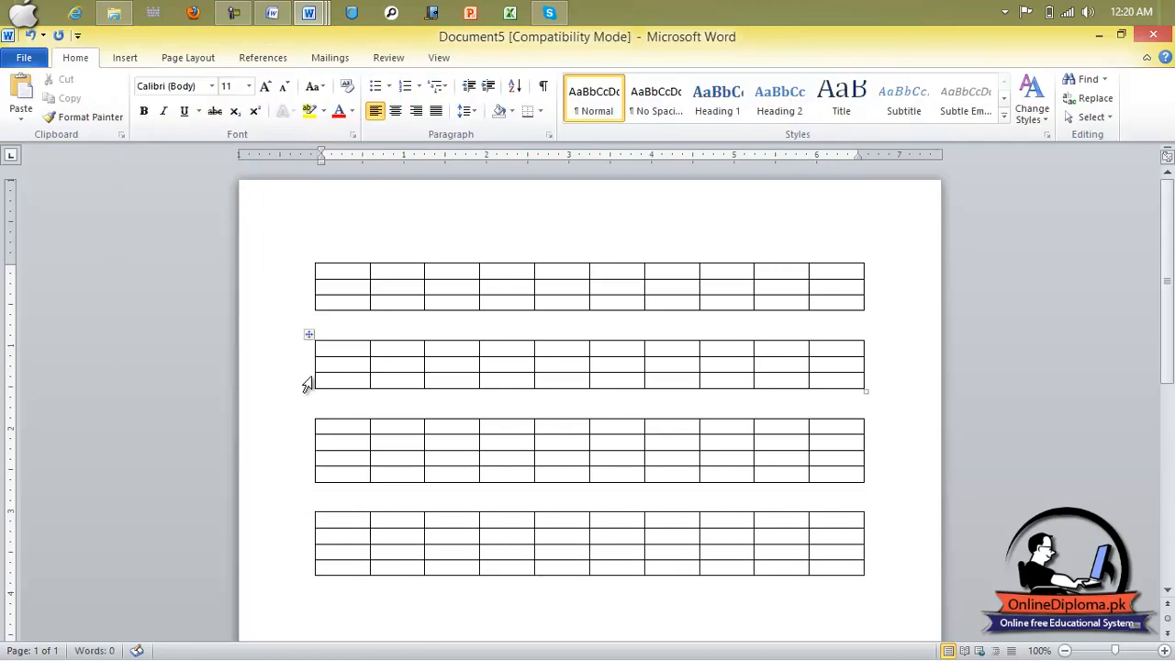
{"action": "left_click", "coordinate": [125, 57]}
{"action": "left_click", "coordinate": [136, 101]}
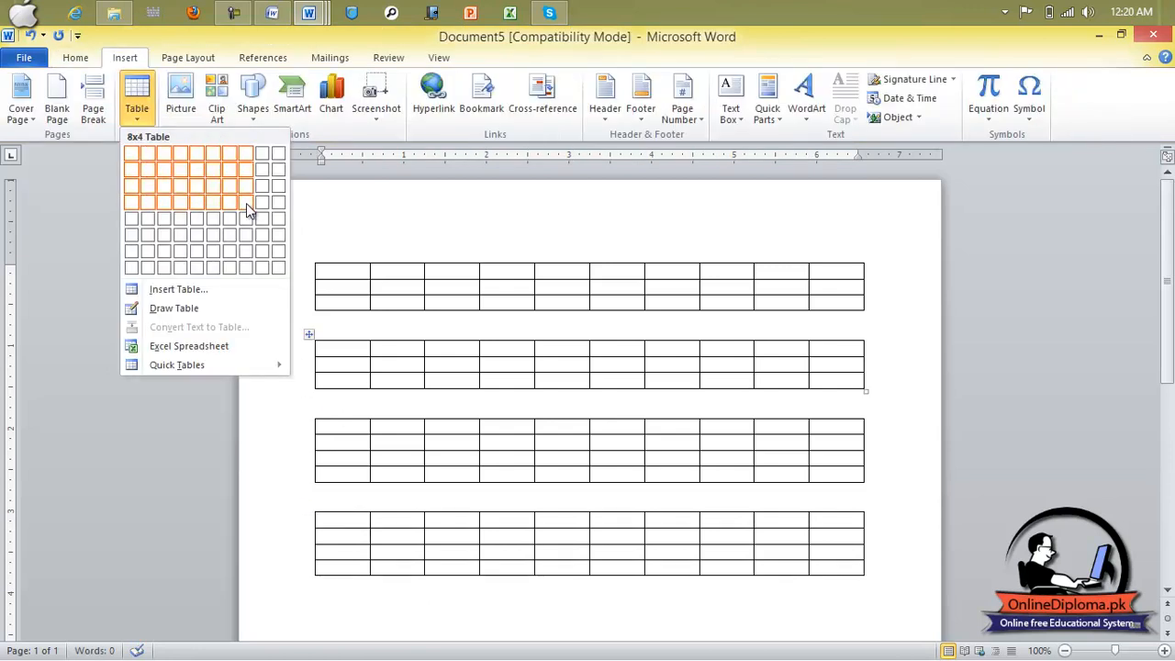
{"action": "left_click", "coordinate": [281, 202]}
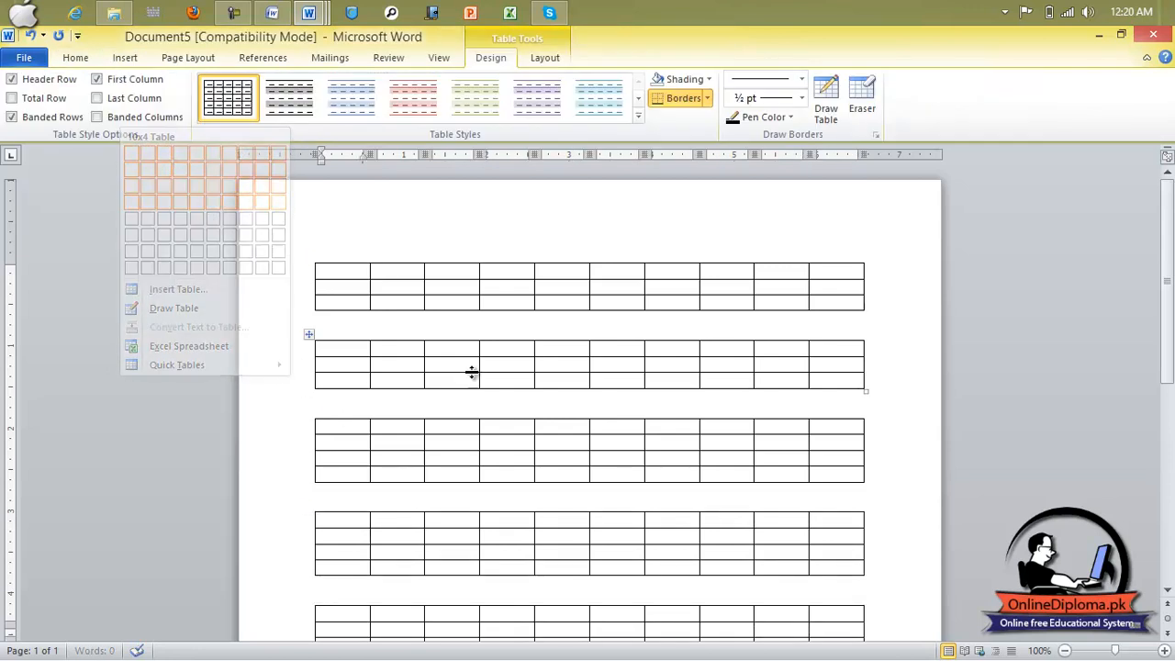
Start a new page after the last table and add an empty paragraph on it.
{"action": "left_click", "coordinate": [415, 323]}
{"action": "scroll", "coordinate": [383, 302], "scroll_direction": "down", "scroll_amount": 6}
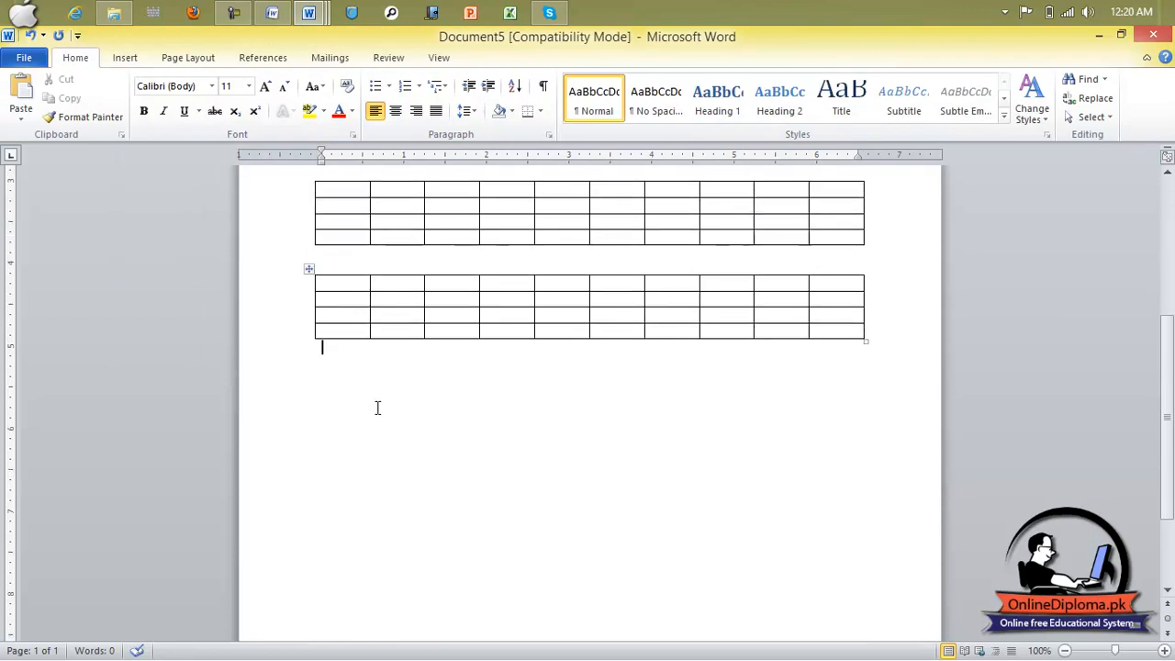
{"action": "key", "text": "ctrl+Return"}
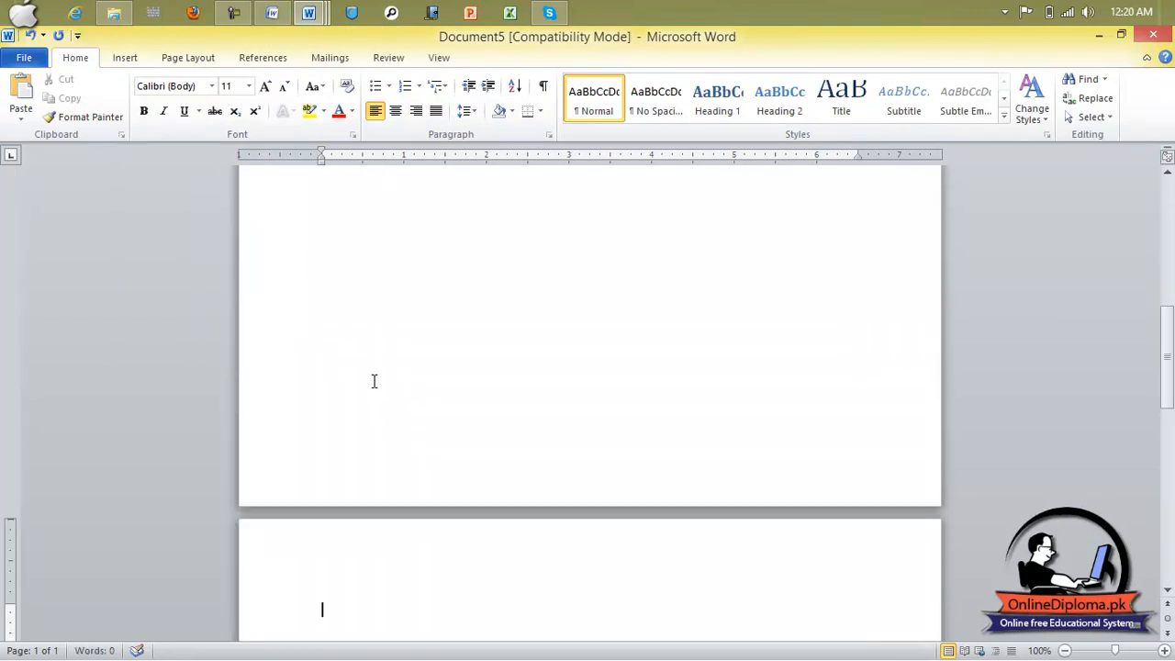
{"action": "key", "text": "Return"}
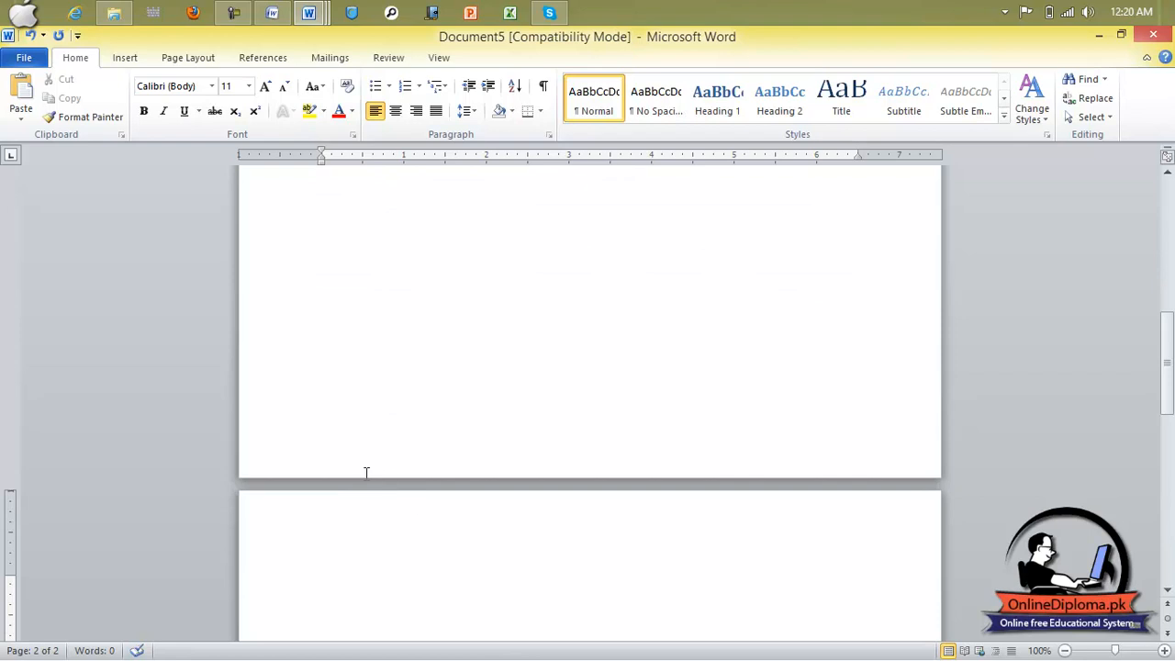
Draw a rectangle about 1.51" wide and 1.18" high near the top of the second page.
{"action": "left_click", "coordinate": [129, 58]}
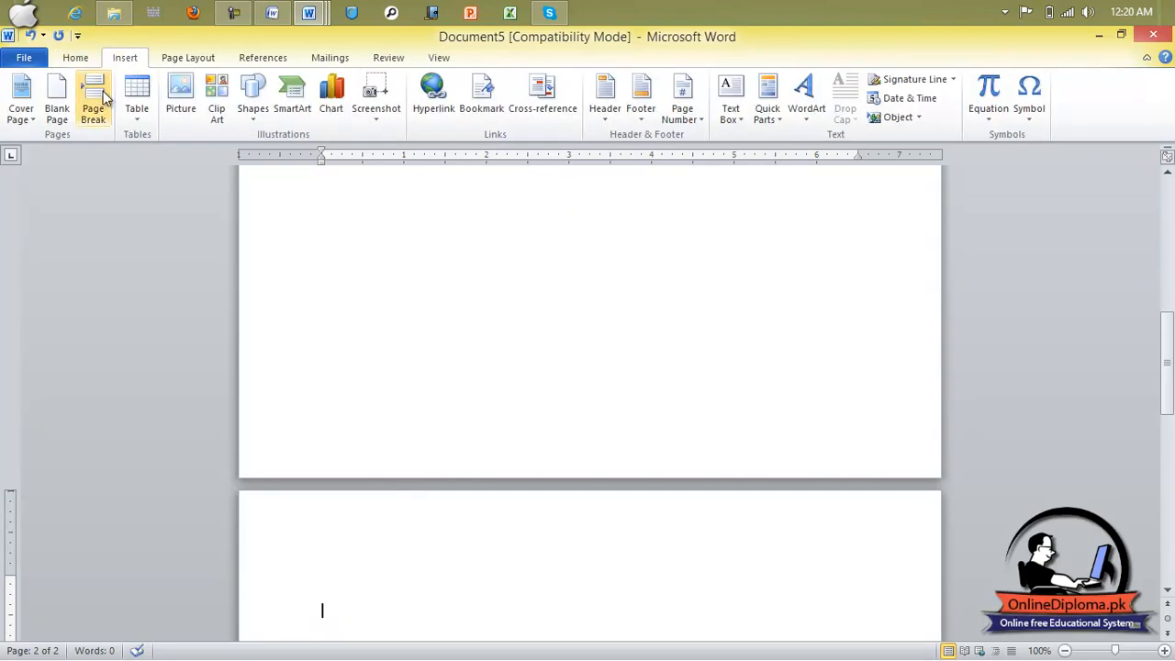
{"action": "left_click", "coordinate": [249, 112]}
{"action": "left_click", "coordinate": [297, 152]}
{"action": "scroll", "coordinate": [288, 231], "scroll_direction": "down", "scroll_amount": 3}
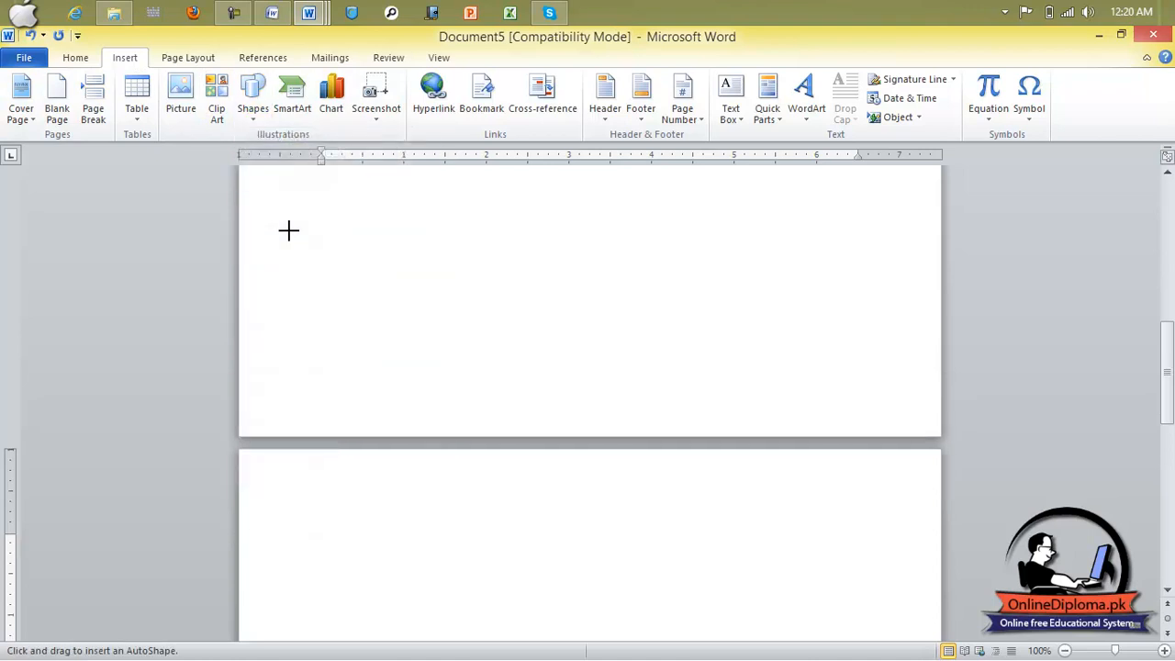
{"action": "scroll", "coordinate": [275, 230], "scroll_direction": "down", "scroll_amount": 3}
{"action": "scroll", "coordinate": [320, 287], "scroll_direction": "up", "scroll_amount": 2}
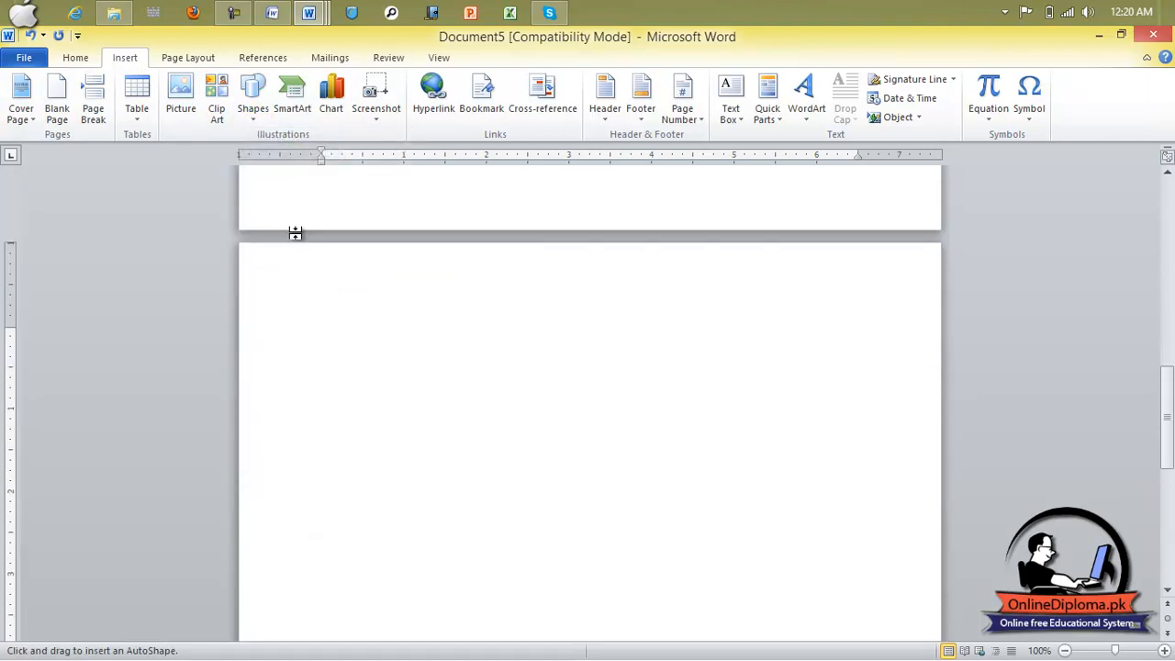
{"action": "left_click_drag", "start_coordinate": [433, 402], "coordinate": [436, 385]}
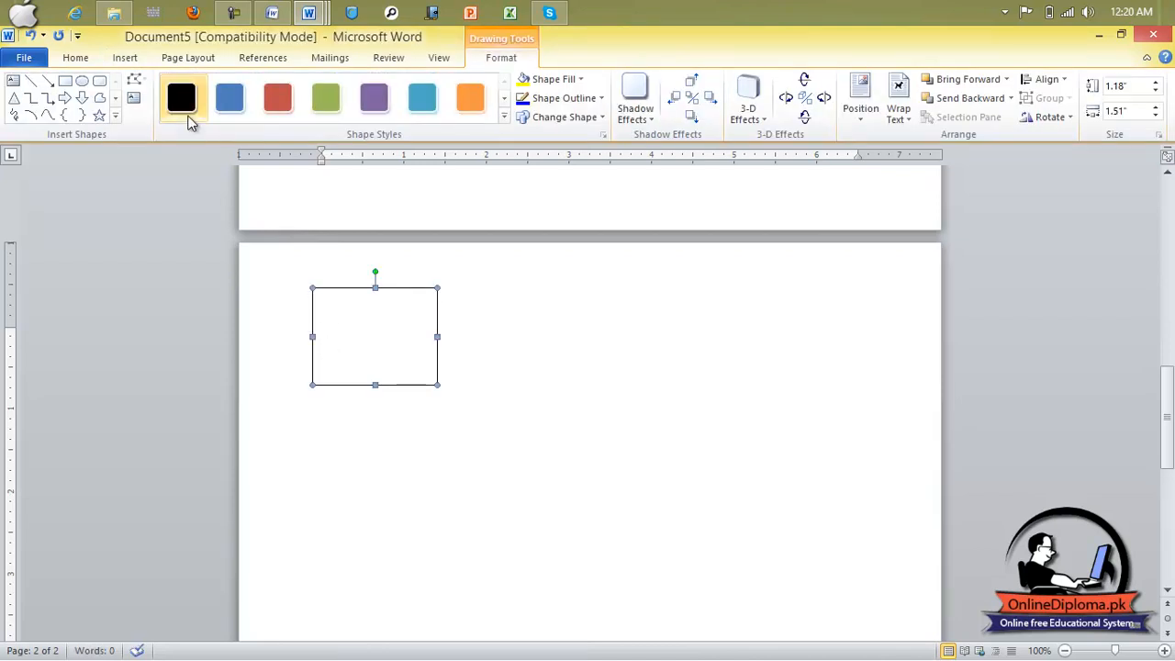
Draw a down block arrow about 1.07" wide and 1.19" high below the rectangle, and a five-point star about 1.04" by 0.99" under it.
{"action": "left_click", "coordinate": [88, 97]}
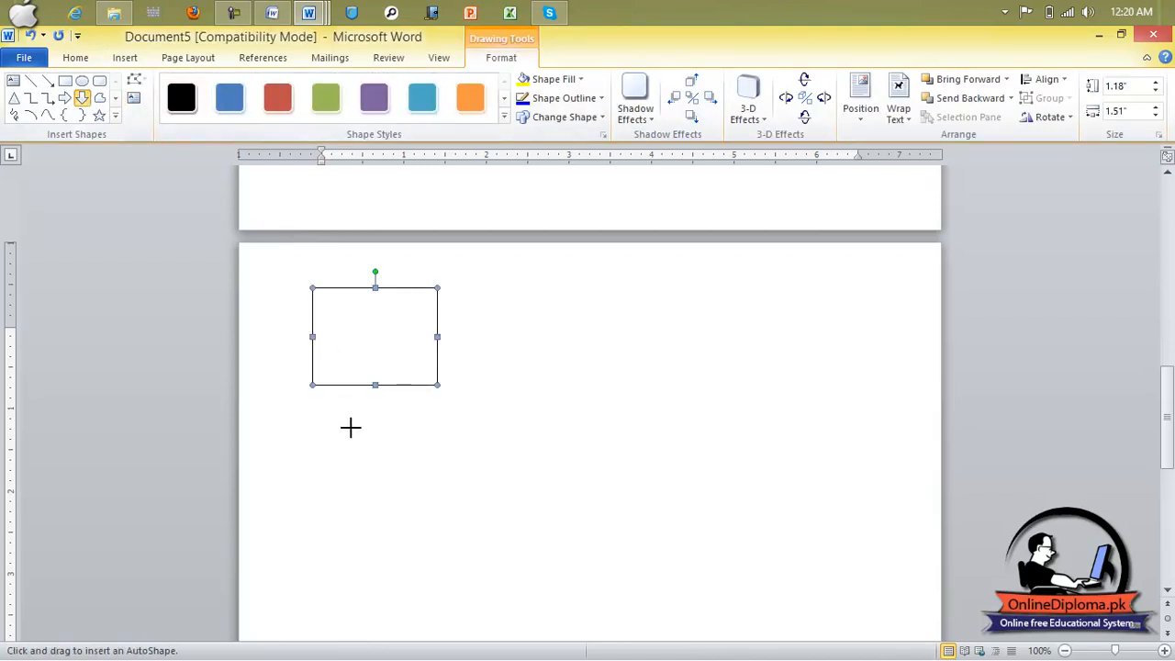
{"action": "left_click_drag", "start_coordinate": [341, 458], "coordinate": [430, 557]}
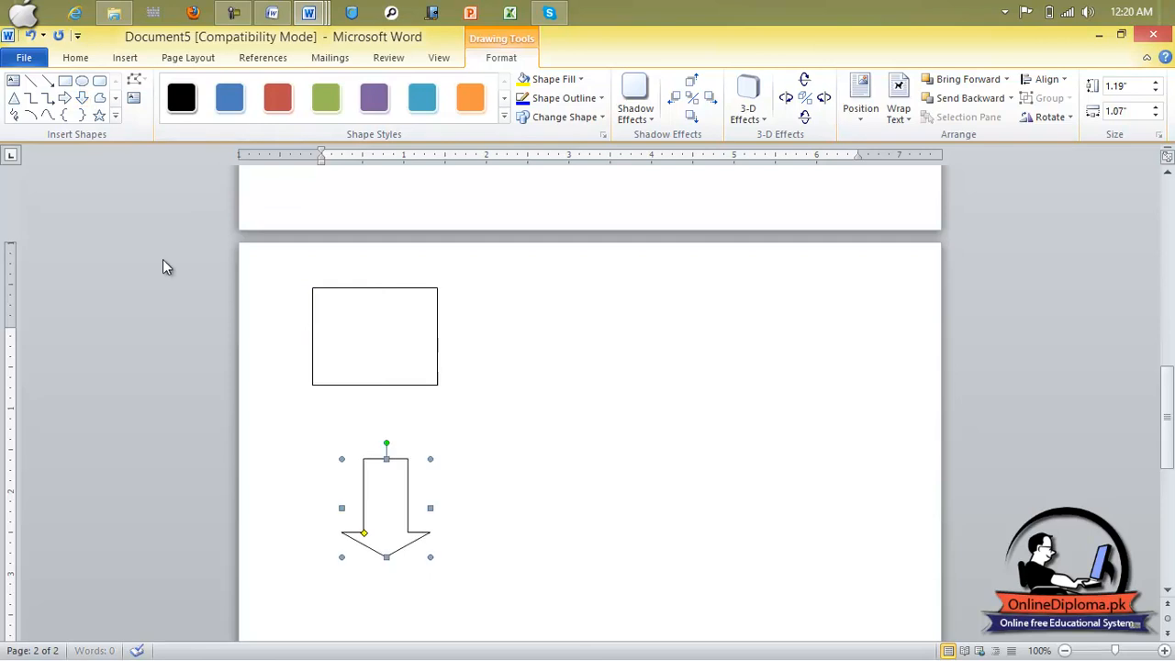
{"action": "left_click", "coordinate": [99, 116]}
{"action": "scroll", "coordinate": [244, 278], "scroll_direction": "down", "scroll_amount": 3}
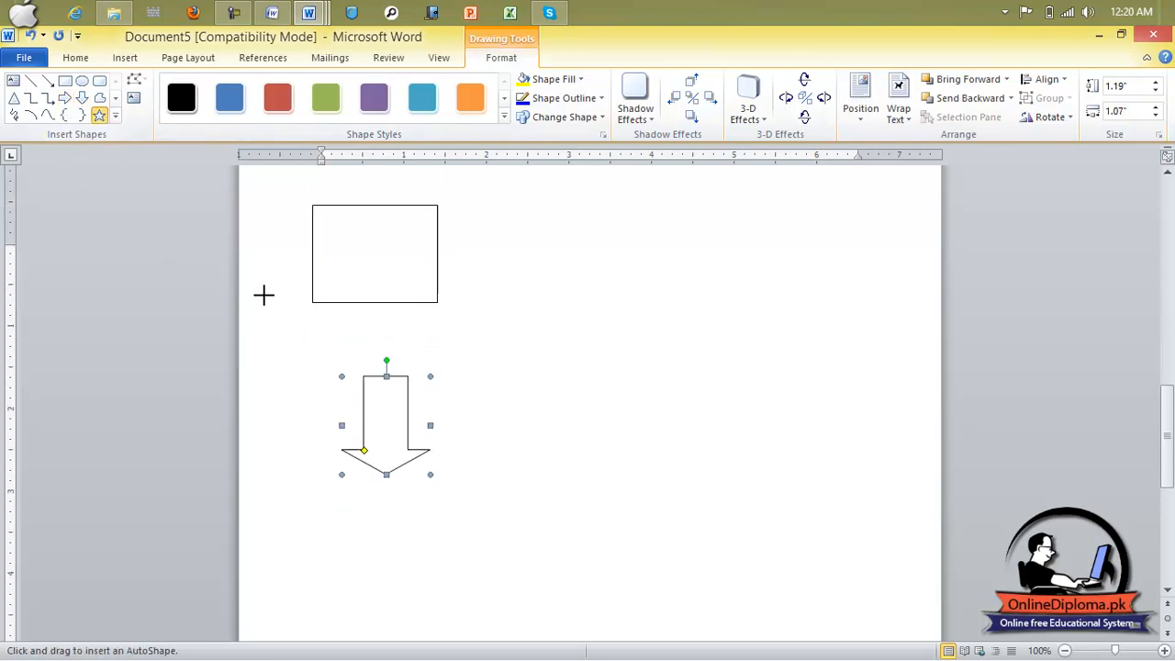
{"action": "left_click_drag", "start_coordinate": [351, 431], "coordinate": [437, 512]}
Draw a right block arrow about 1.59" wide and 0.91" high below the star.
{"action": "left_click", "coordinate": [65, 99]}
{"action": "scroll", "coordinate": [244, 276], "scroll_direction": "down", "scroll_amount": 3}
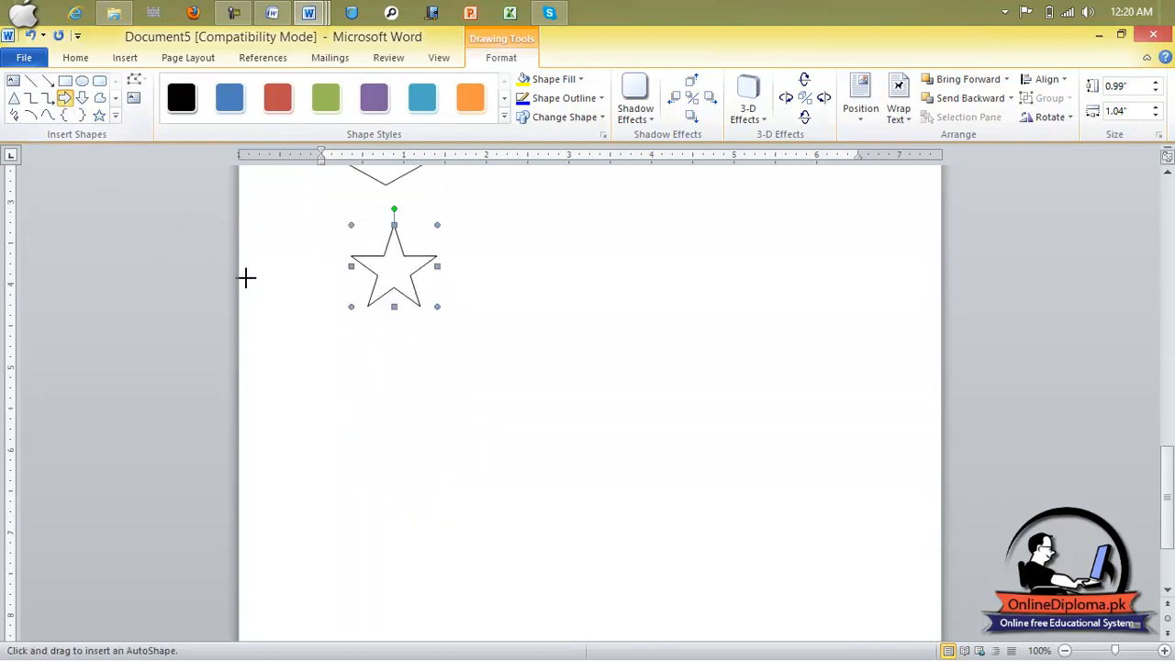
{"action": "left_click_drag", "start_coordinate": [327, 395], "coordinate": [458, 470]}
Apply the red shape style to the rectangle and the purple shape style to the down arrow.
{"action": "scroll", "coordinate": [398, 412], "scroll_direction": "up", "scroll_amount": 6}
{"action": "left_click", "coordinate": [348, 329]}
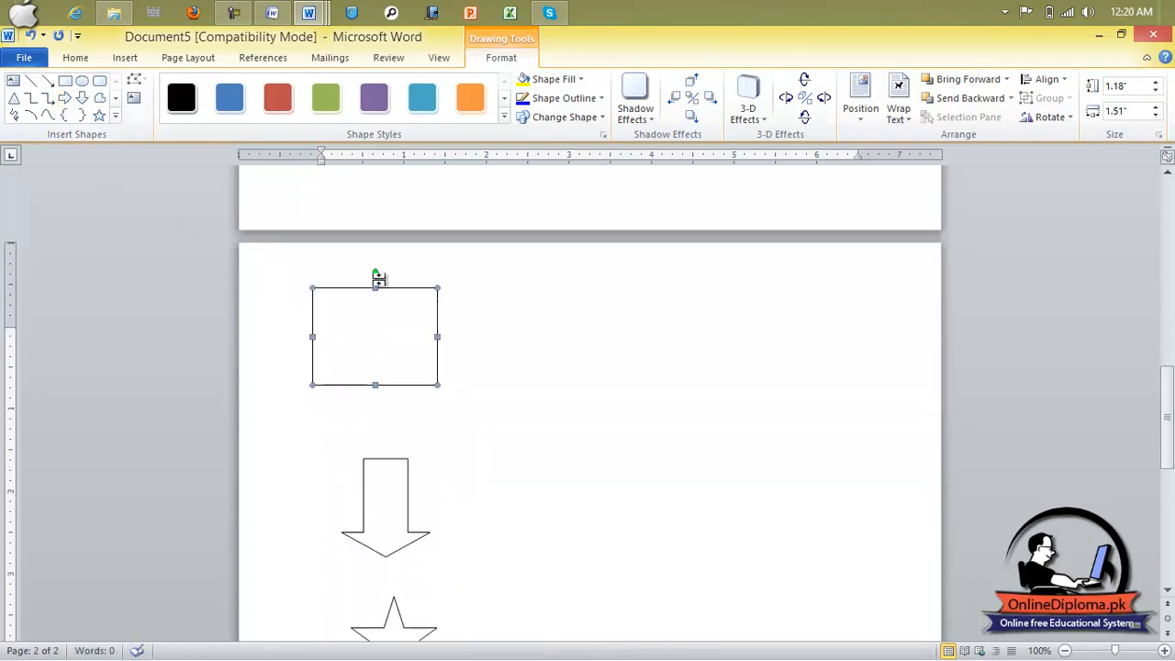
{"action": "left_click", "coordinate": [279, 97]}
{"action": "left_click", "coordinate": [384, 461]}
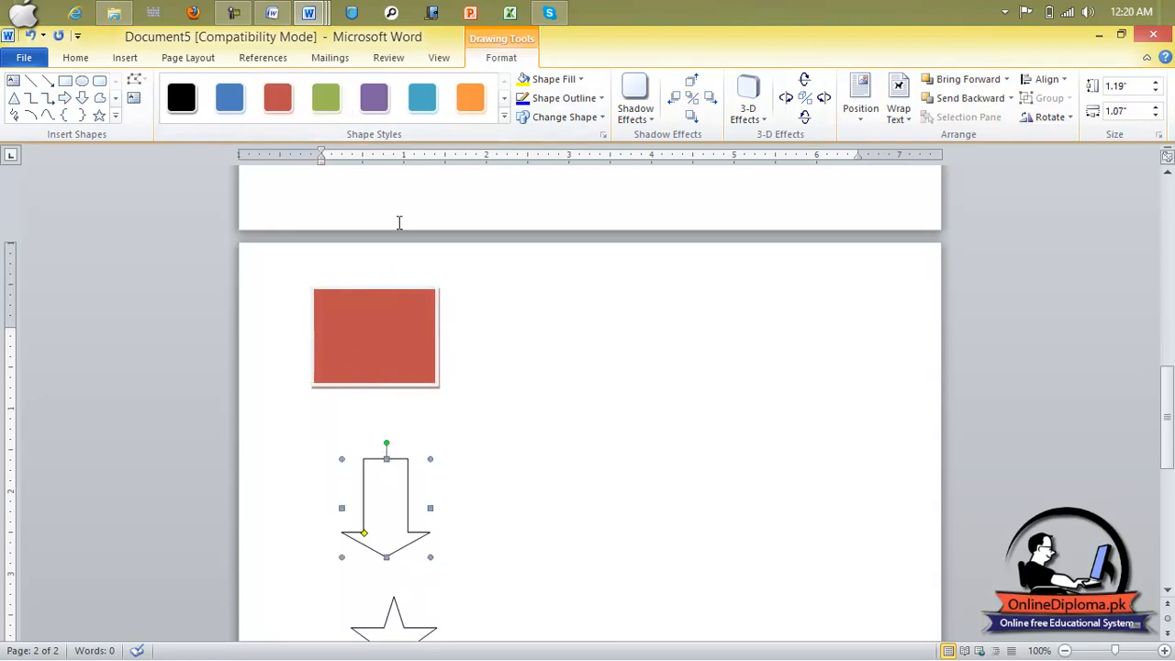
{"action": "left_click", "coordinate": [374, 97]}
Apply the light blue shape style to the star and the orange shape style to the right arrow.
{"action": "scroll", "coordinate": [383, 383], "scroll_direction": "down", "scroll_amount": 1}
{"action": "scroll", "coordinate": [397, 510], "scroll_direction": "down", "scroll_amount": 3}
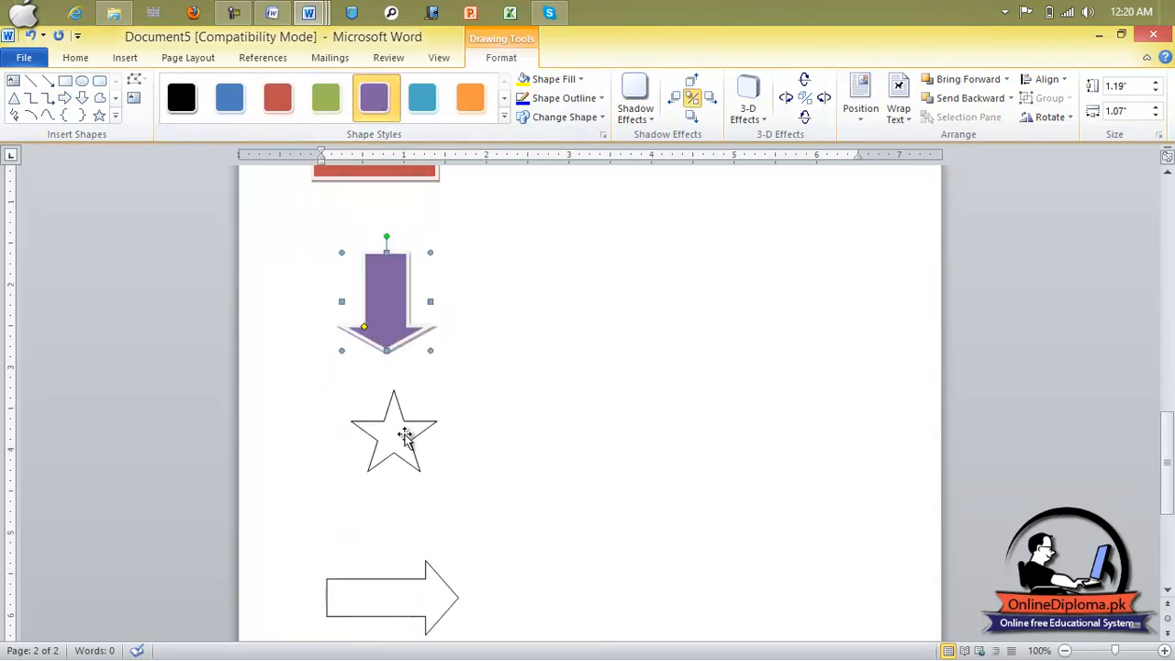
{"action": "left_click", "coordinate": [407, 444]}
{"action": "left_click", "coordinate": [414, 106]}
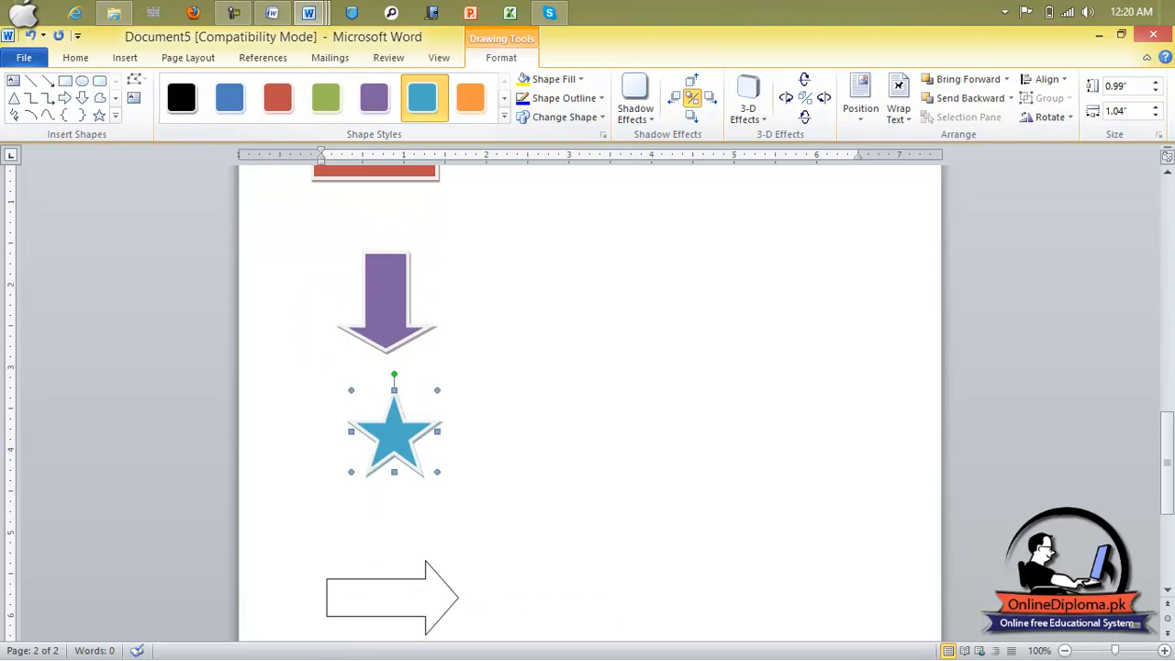
{"action": "left_click", "coordinate": [381, 617]}
{"action": "left_click", "coordinate": [470, 97]}
Insert the caption Table 1 directly below the first table, using the Table label.
{"action": "scroll", "coordinate": [345, 527], "scroll_direction": "up", "scroll_amount": 1}
{"action": "scroll", "coordinate": [345, 526], "scroll_direction": "up", "scroll_amount": 18}
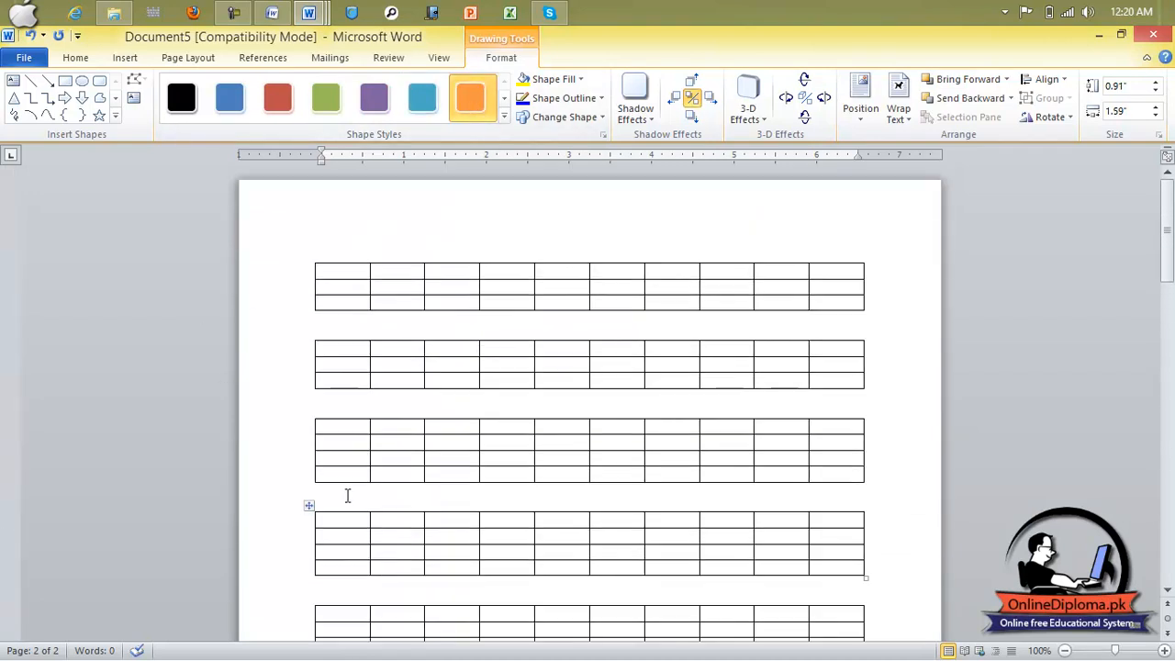
{"action": "left_click", "coordinate": [367, 323]}
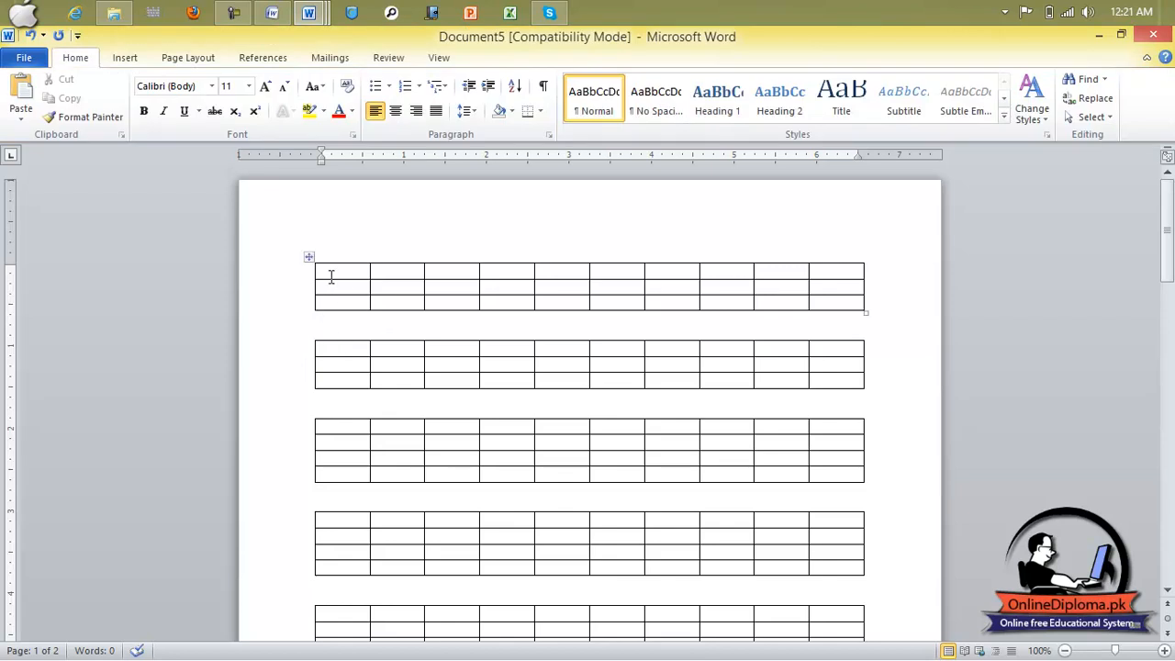
{"action": "left_click", "coordinate": [263, 59]}
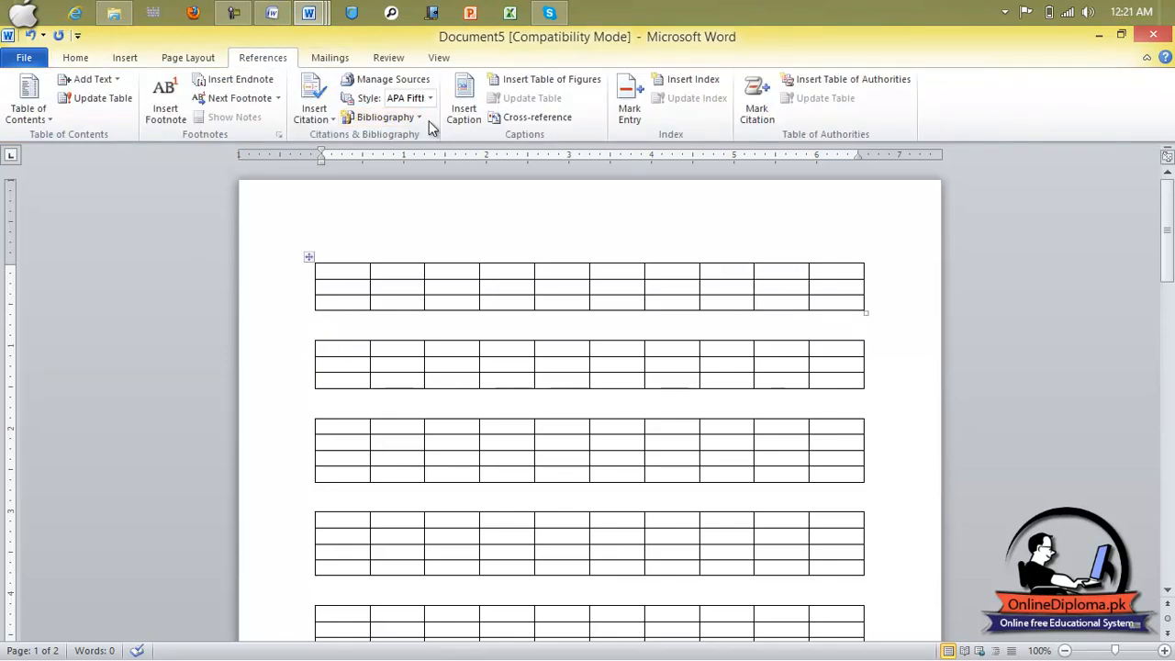
{"action": "left_click", "coordinate": [464, 107]}
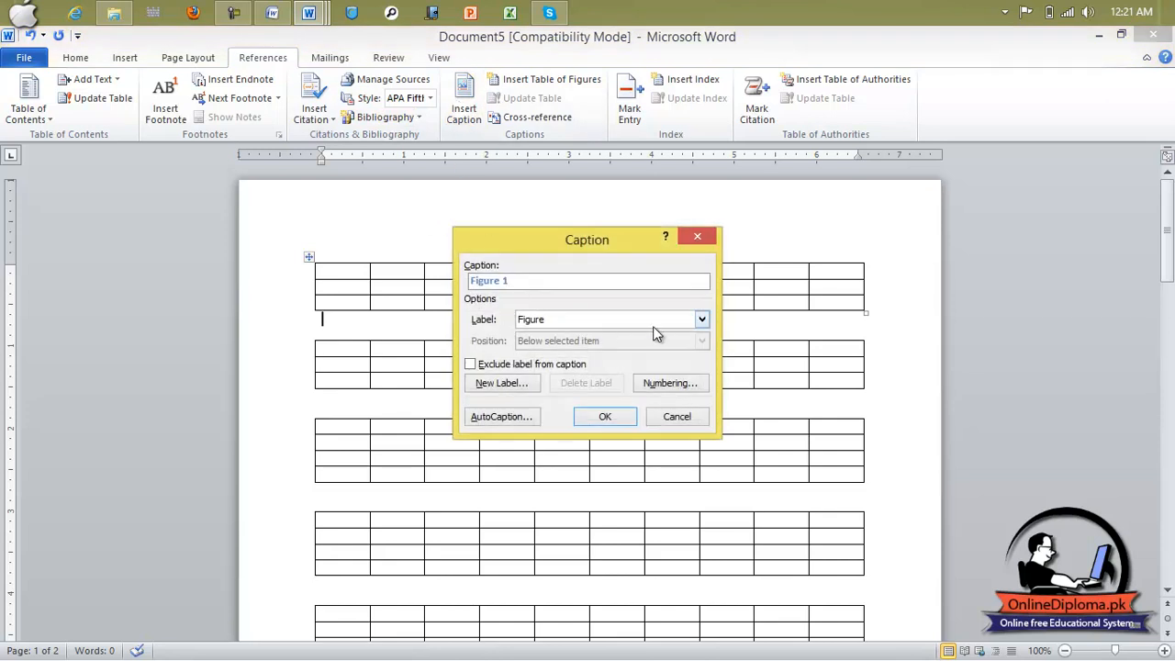
{"action": "left_click", "coordinate": [702, 321]}
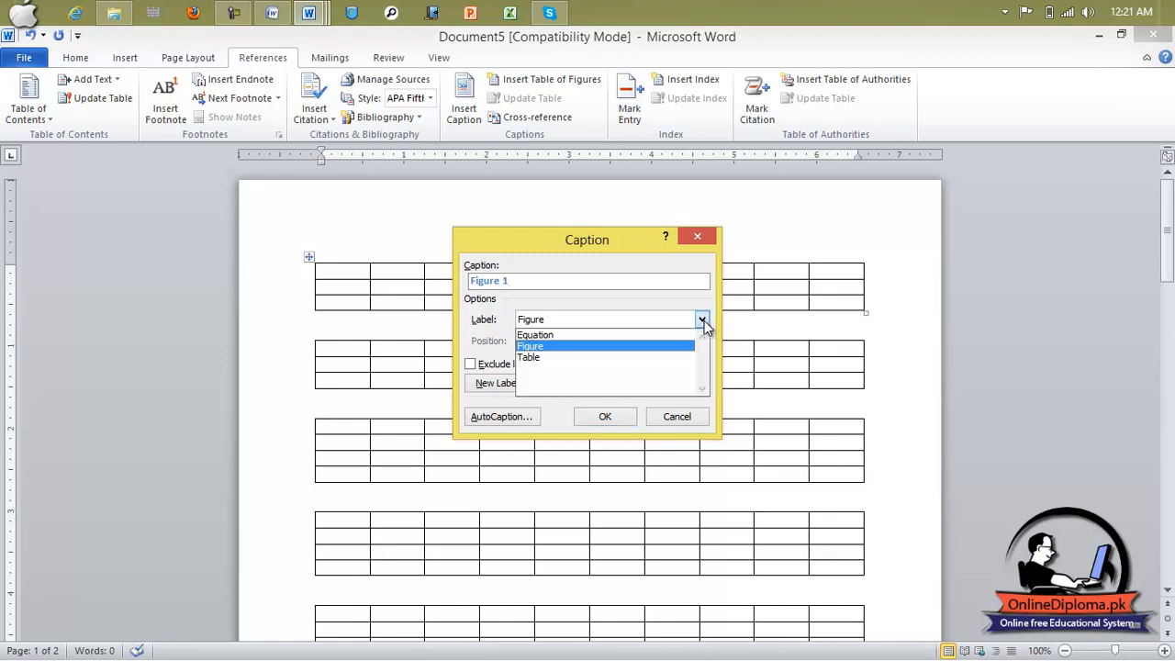
{"action": "left_click", "coordinate": [629, 358]}
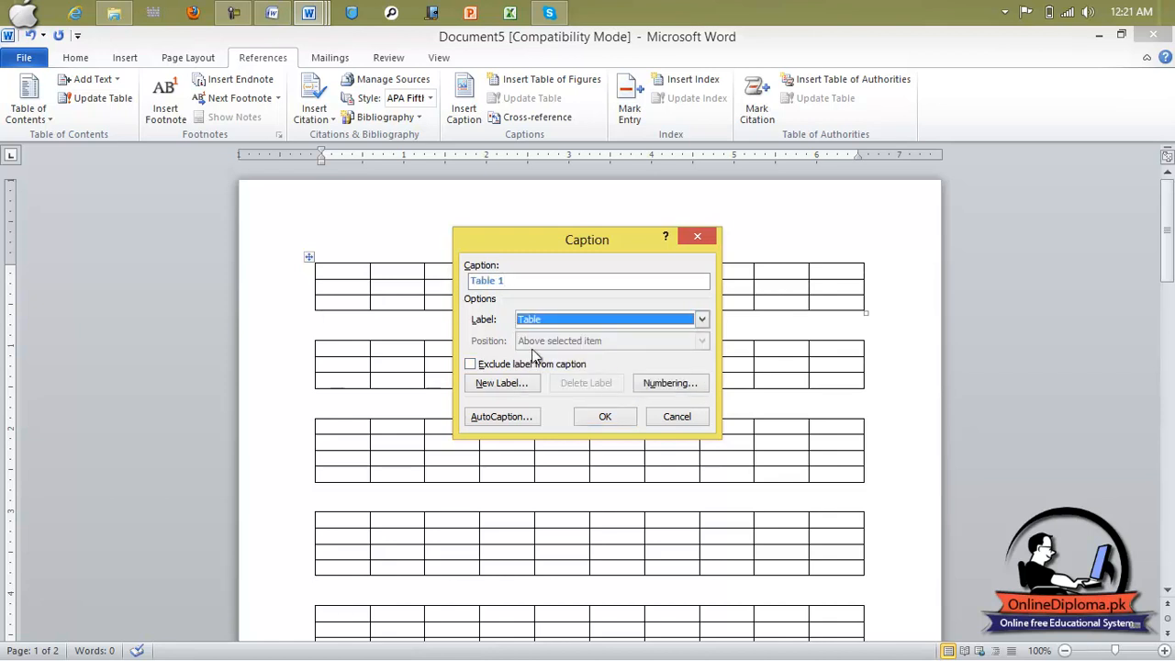
{"action": "left_click", "coordinate": [620, 419]}
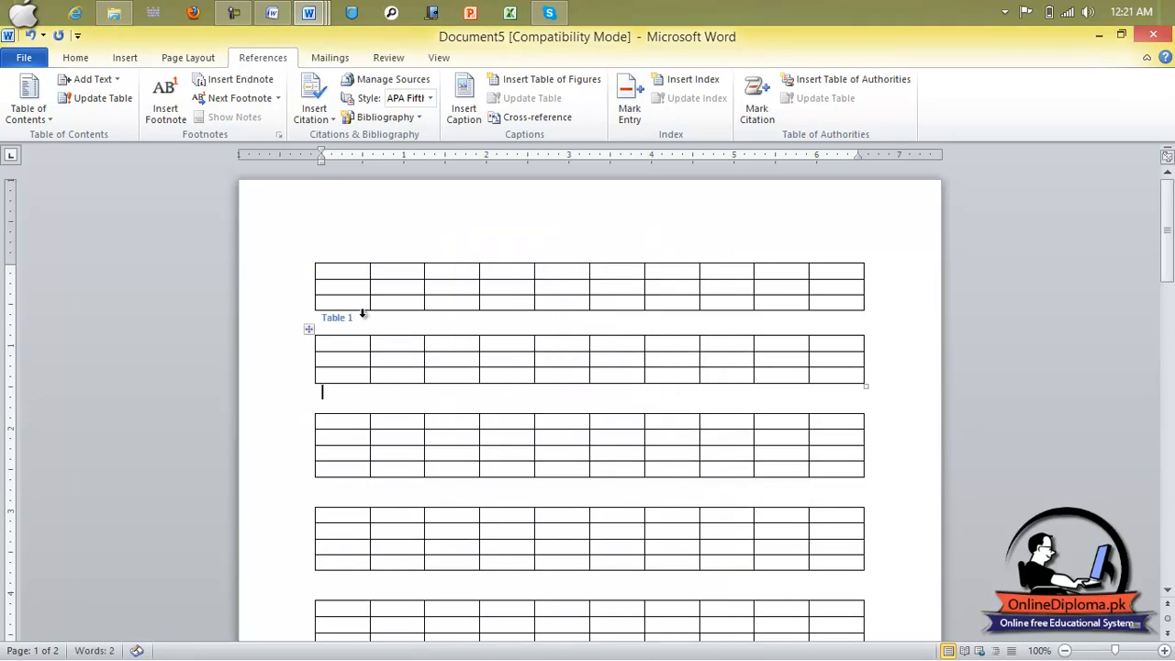
Insert the captions Table 2, Table 3 and Table 4 below the second, third and fourth tables.
{"action": "left_click", "coordinate": [464, 100]}
{"action": "left_click", "coordinate": [601, 415]}
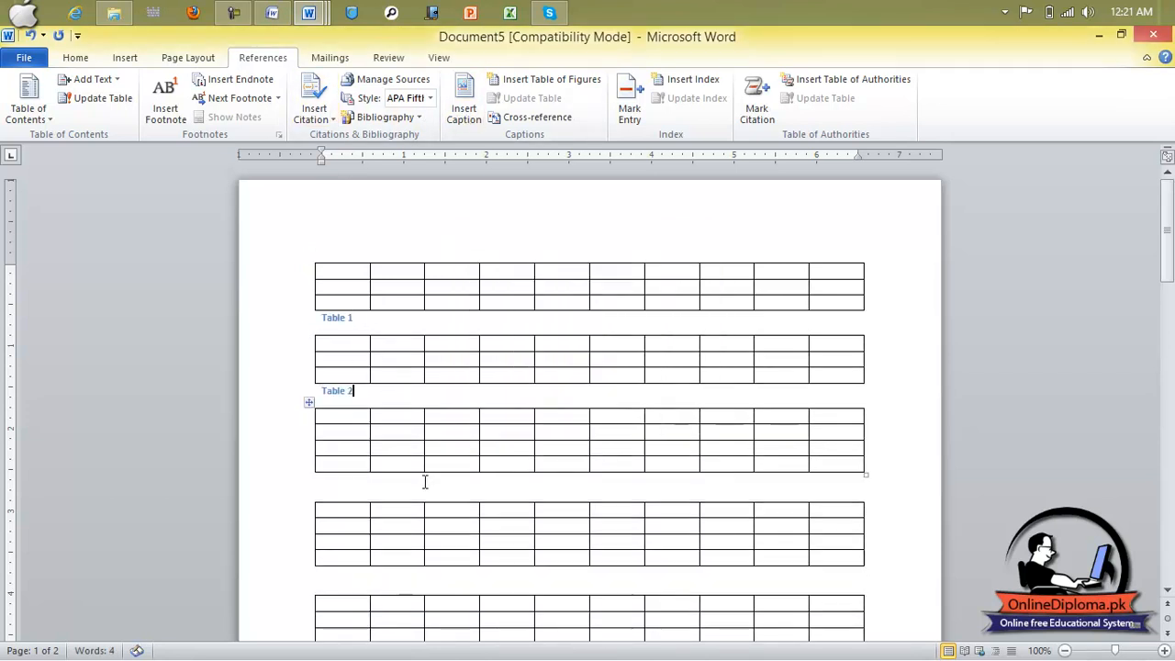
{"action": "left_click", "coordinate": [463, 110]}
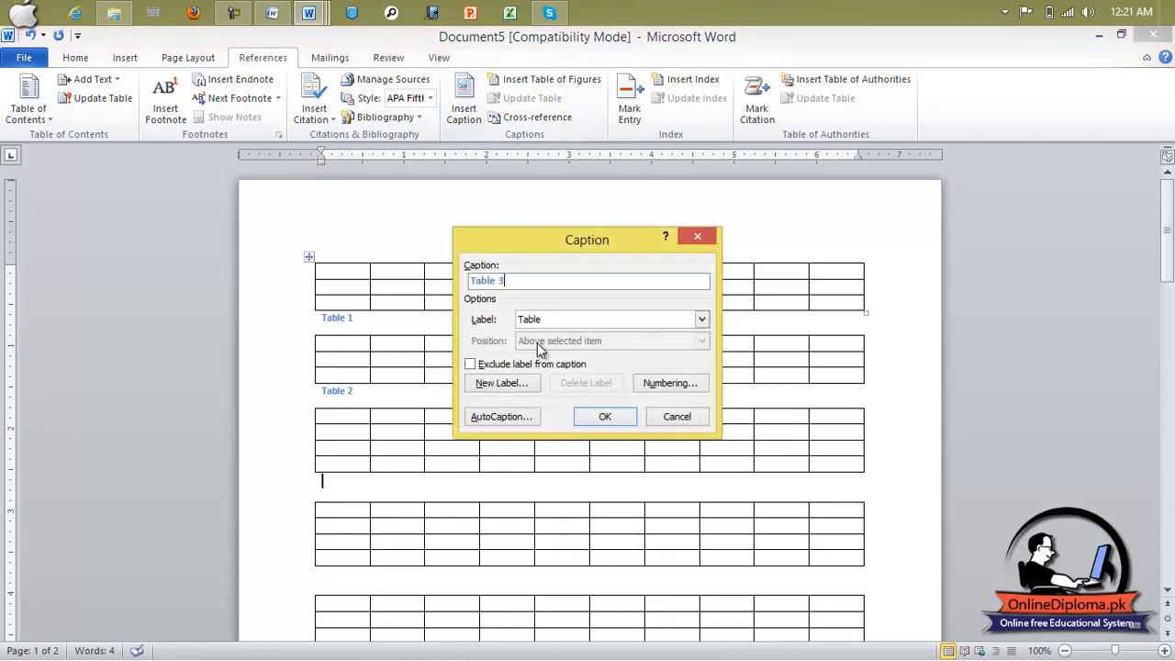
{"action": "left_click", "coordinate": [583, 411]}
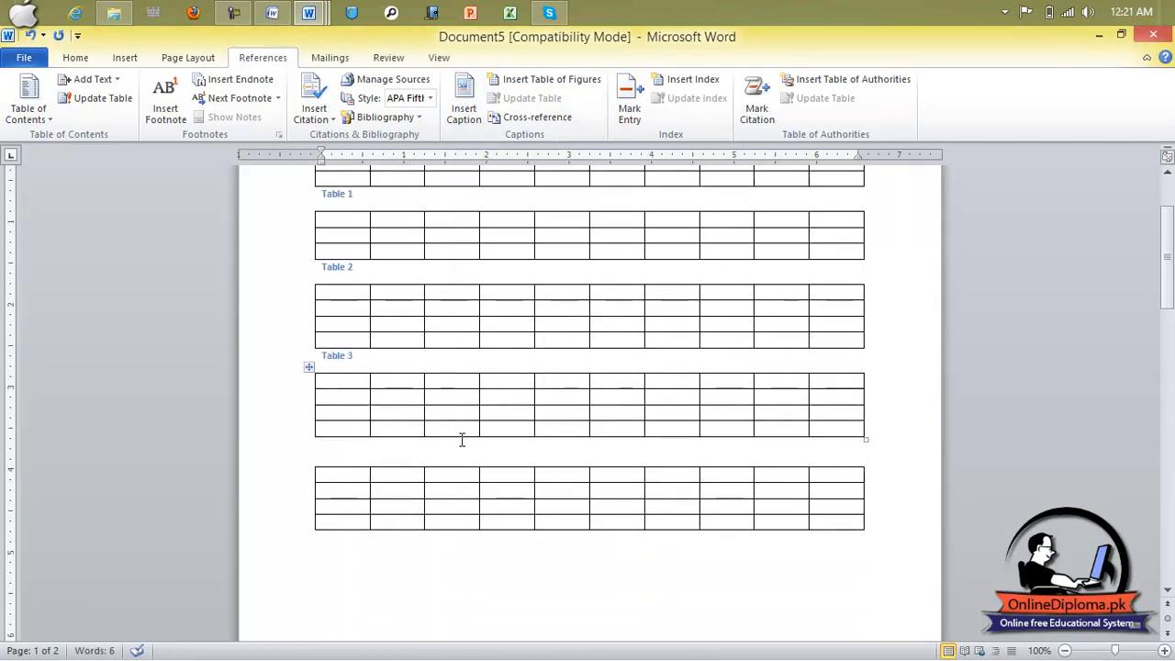
{"action": "left_click", "coordinate": [464, 110]}
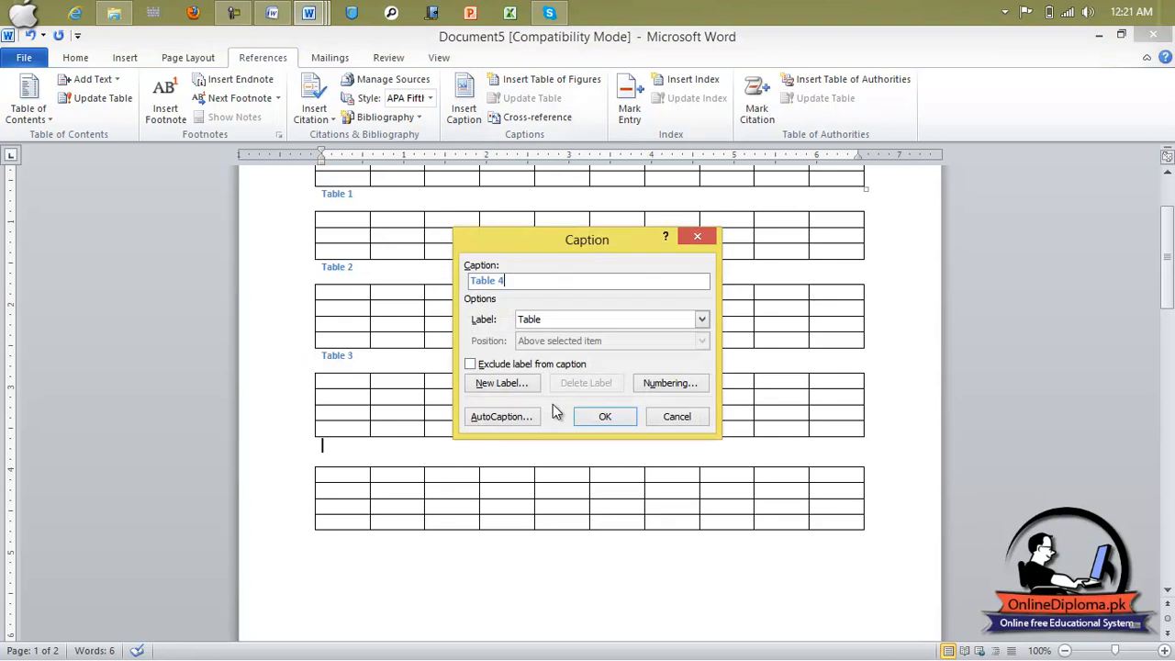
{"action": "left_click", "coordinate": [587, 418]}
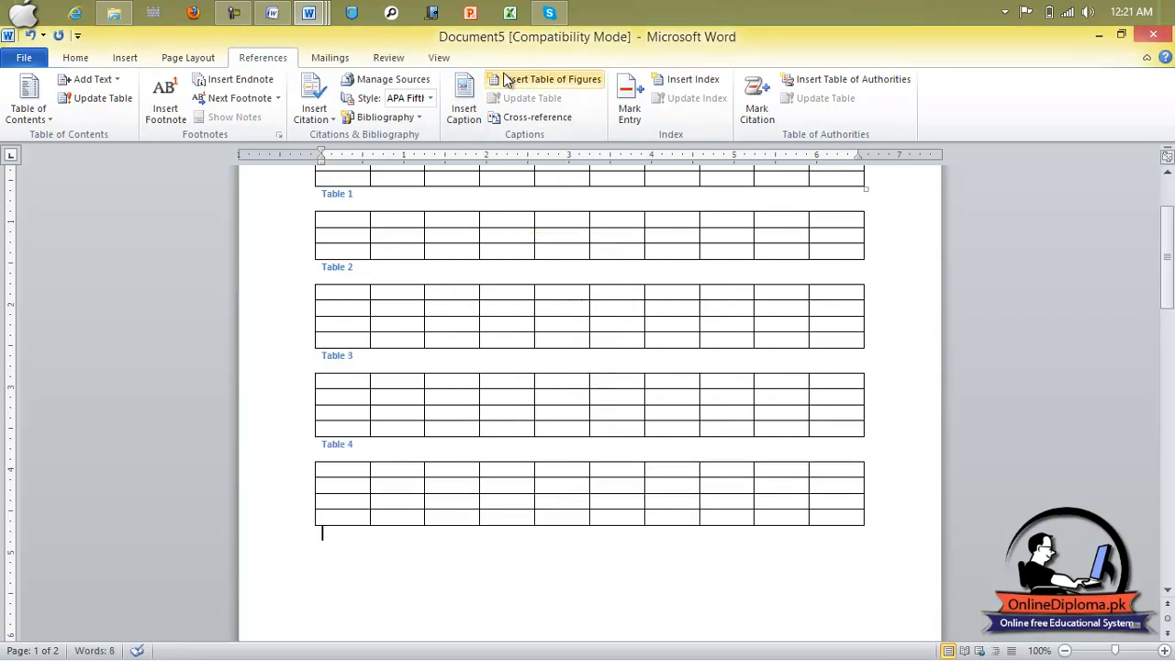
Insert the caption Table 5 below the fifth table, using the Table label.
{"action": "left_click", "coordinate": [463, 108]}
{"action": "left_click", "coordinate": [587, 415]}
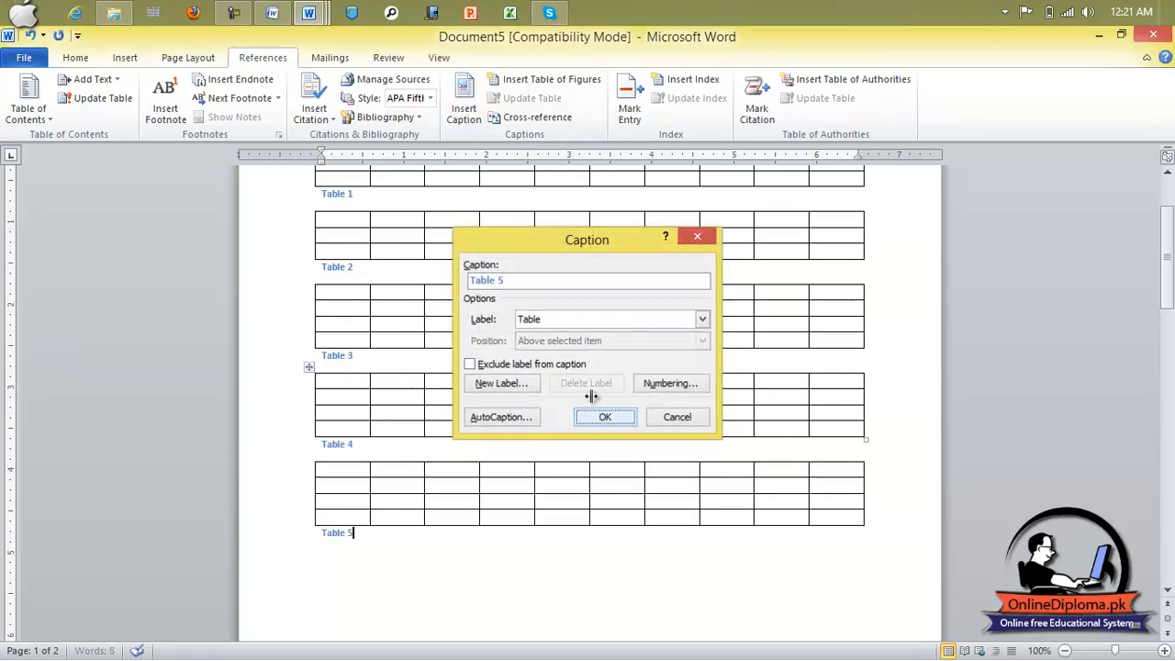
Move the red rectangle from the bottom of the first page to the second page.
{"action": "scroll", "coordinate": [552, 425], "scroll_direction": "down", "scroll_amount": 10}
{"action": "scroll", "coordinate": [469, 420], "scroll_direction": "down", "scroll_amount": 7}
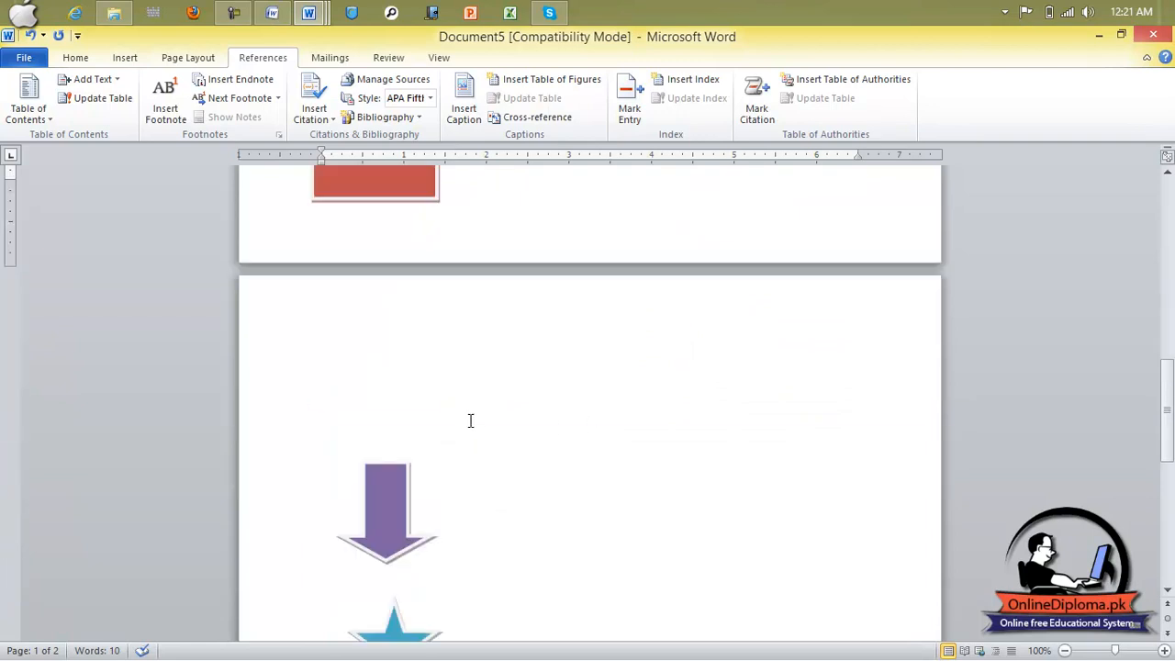
{"action": "scroll", "coordinate": [427, 369], "scroll_direction": "up", "scroll_amount": 4}
{"action": "left_click_drag", "start_coordinate": [386, 227], "coordinate": [394, 465]}
Move the orange right arrow and the blue star farther down the second page.
{"action": "scroll", "coordinate": [426, 492], "scroll_direction": "down", "scroll_amount": 3}
{"action": "scroll", "coordinate": [425, 493], "scroll_direction": "down", "scroll_amount": 3}
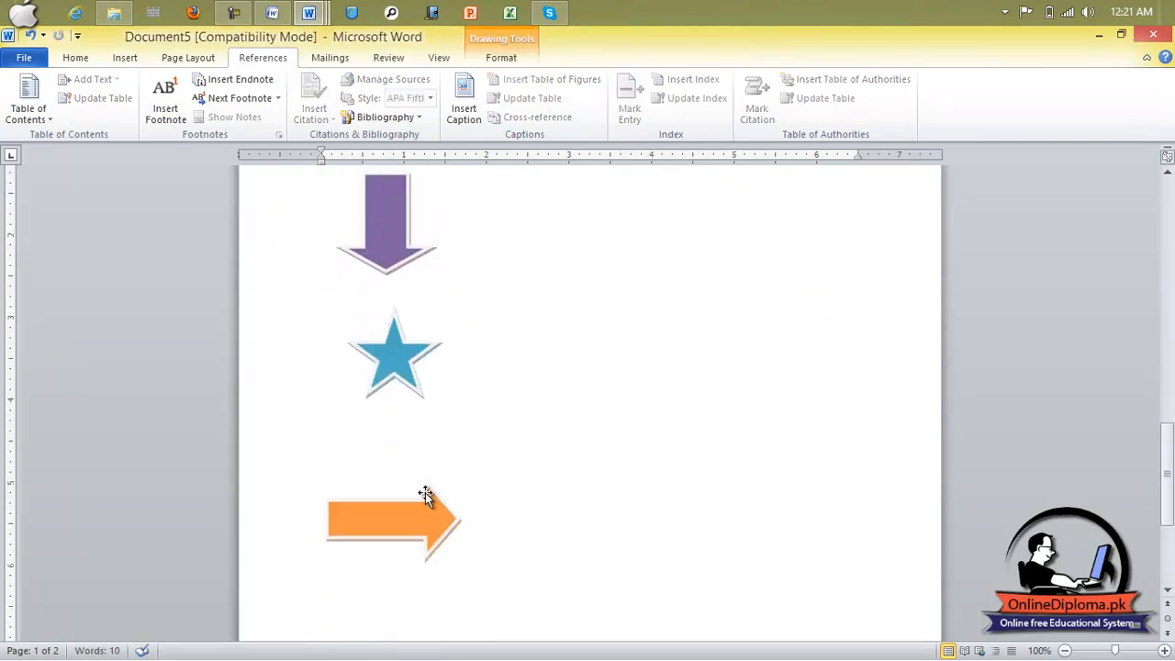
{"action": "scroll", "coordinate": [408, 437], "scroll_direction": "up", "scroll_amount": 4}
{"action": "scroll", "coordinate": [419, 407], "scroll_direction": "down", "scroll_amount": 4}
{"action": "left_click", "coordinate": [436, 420]}
{"action": "mouse_move", "coordinate": [436, 421]}
{"action": "left_mouse_down"}
{"action": "mouse_move", "coordinate": [420, 603]}
{"action": "mouse_move", "coordinate": [393, 597]}
{"action": "left_mouse_up"}
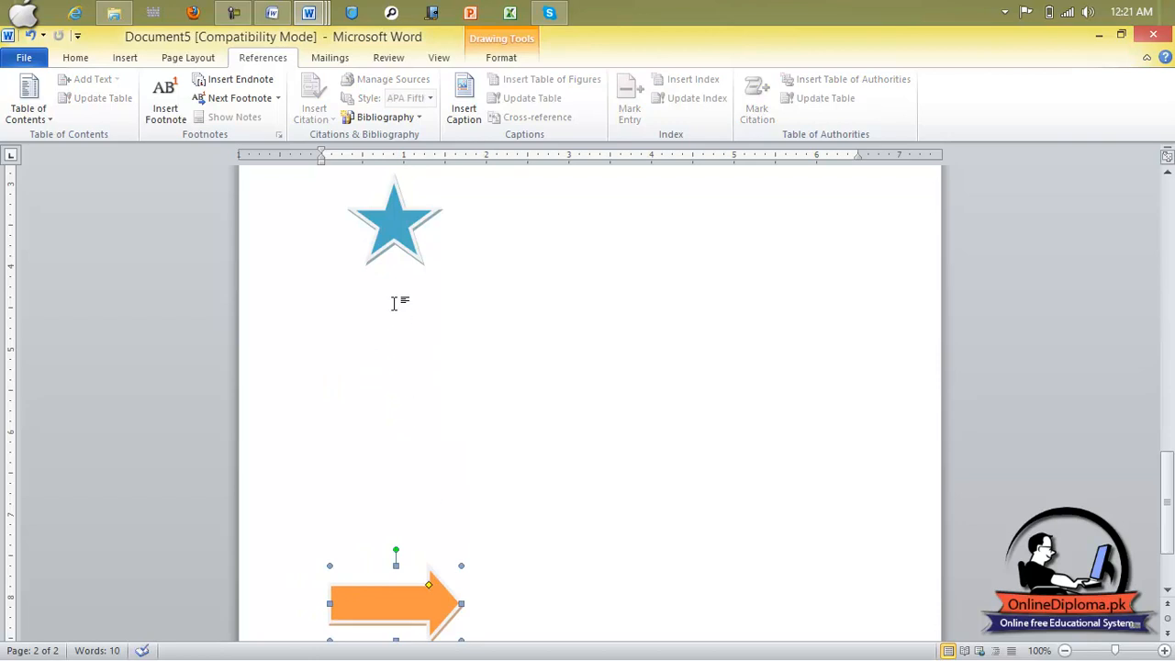
{"action": "left_click_drag", "start_coordinate": [391, 243], "coordinate": [388, 469]}
Move the purple down arrow to just above the star and place the red rectangle above it with a clear gap.
{"action": "scroll", "coordinate": [395, 459], "scroll_direction": "up", "scroll_amount": 4}
{"action": "left_click", "coordinate": [385, 303]}
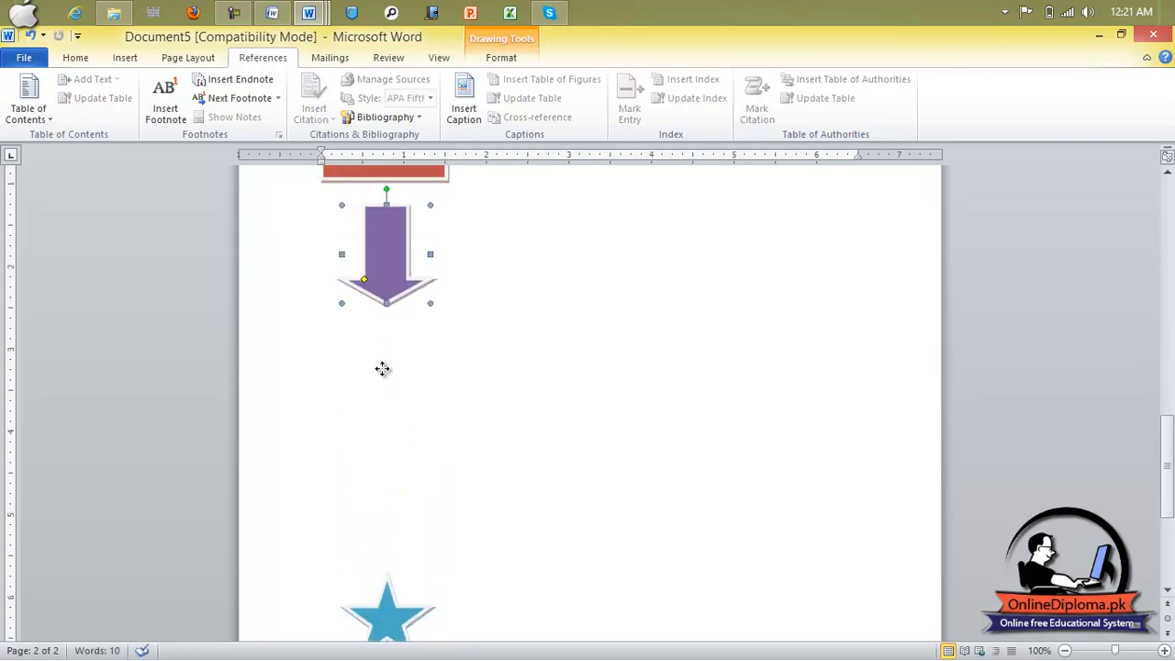
{"action": "left_click_drag", "start_coordinate": [395, 543], "coordinate": [385, 532]}
{"action": "scroll", "coordinate": [393, 505], "scroll_direction": "up", "scroll_amount": 4}
{"action": "left_click_drag", "start_coordinate": [385, 411], "coordinate": [386, 632]}
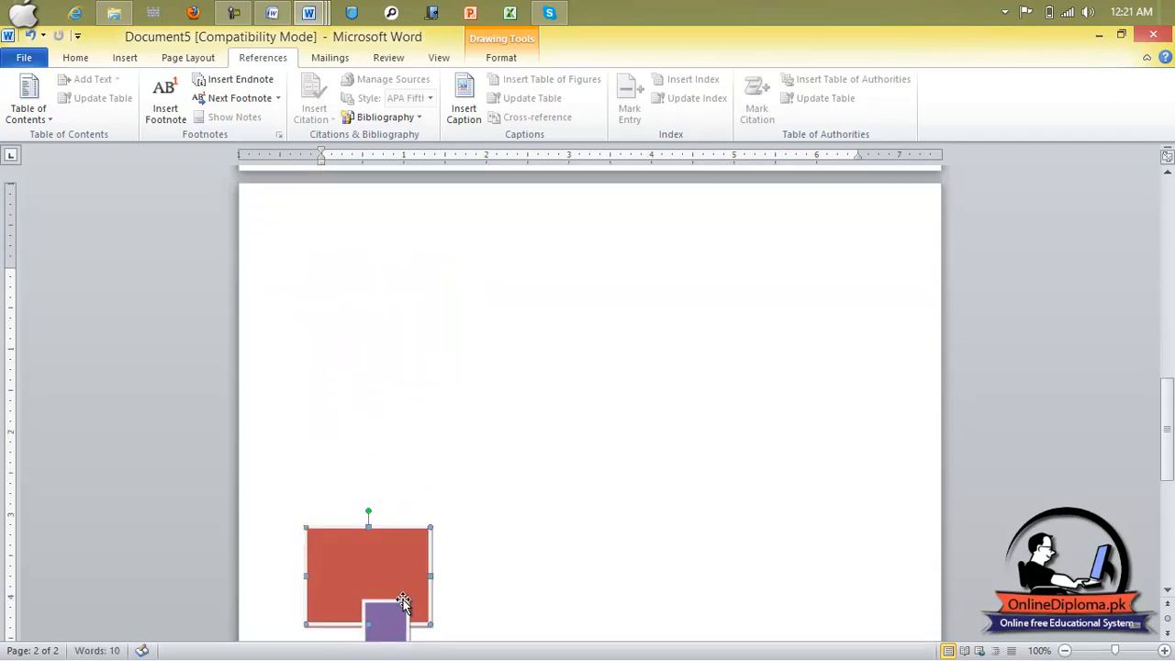
{"action": "left_click_drag", "start_coordinate": [397, 558], "coordinate": [419, 419]}
{"action": "left_click", "coordinate": [542, 545]}
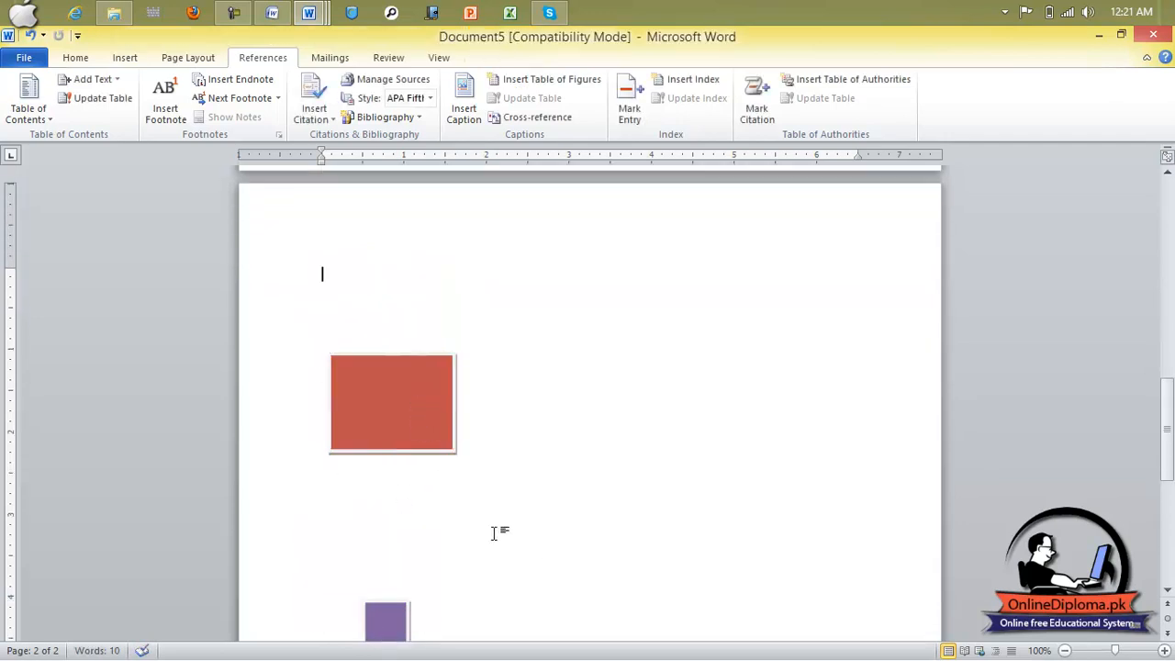
Create a new caption label named shape and insert the caption shape 1 below the red rectangle.
{"action": "scroll", "coordinate": [427, 471], "scroll_direction": "down", "scroll_amount": 3}
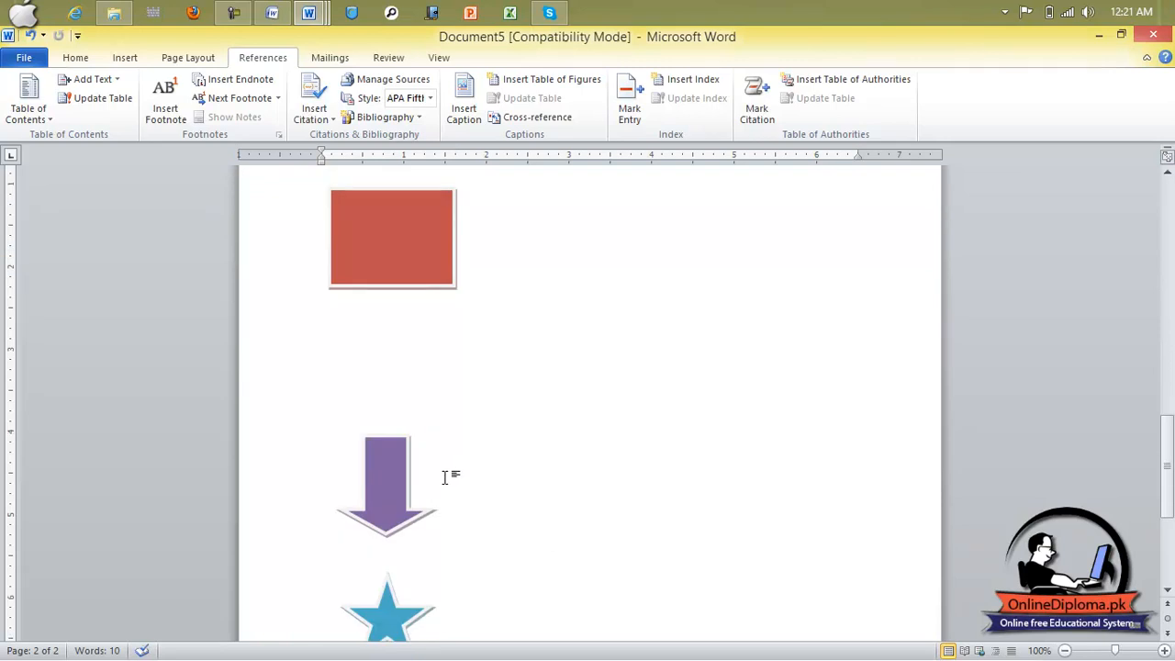
{"action": "scroll", "coordinate": [446, 477], "scroll_direction": "down", "scroll_amount": 5}
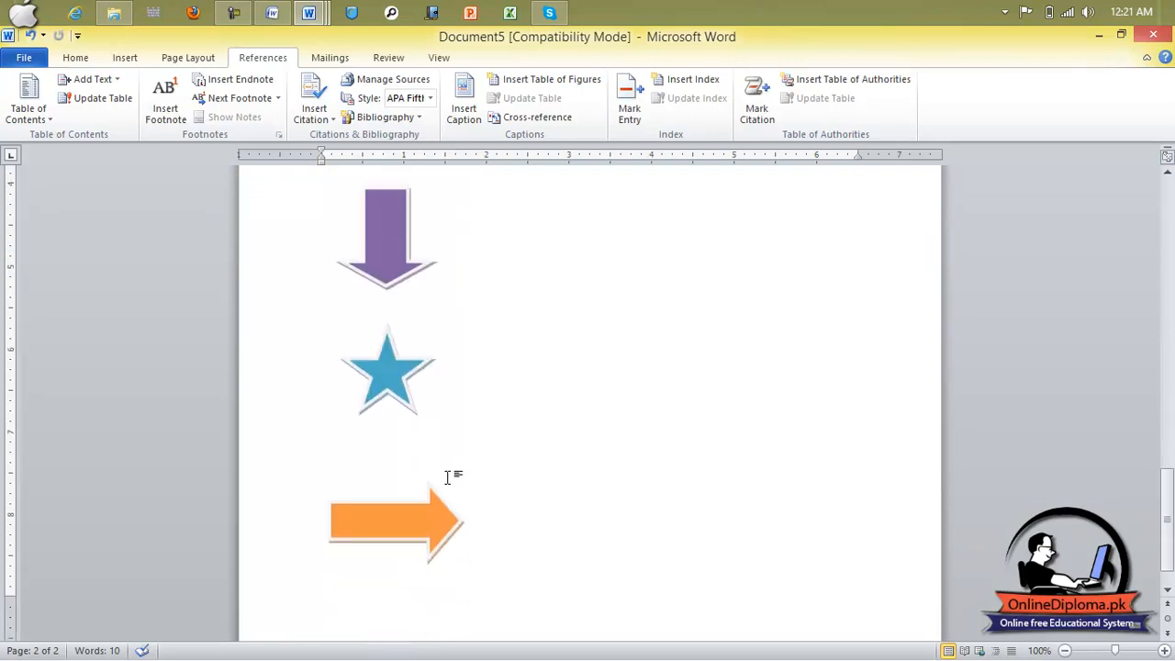
{"action": "scroll", "coordinate": [447, 477], "scroll_direction": "down", "scroll_amount": 1}
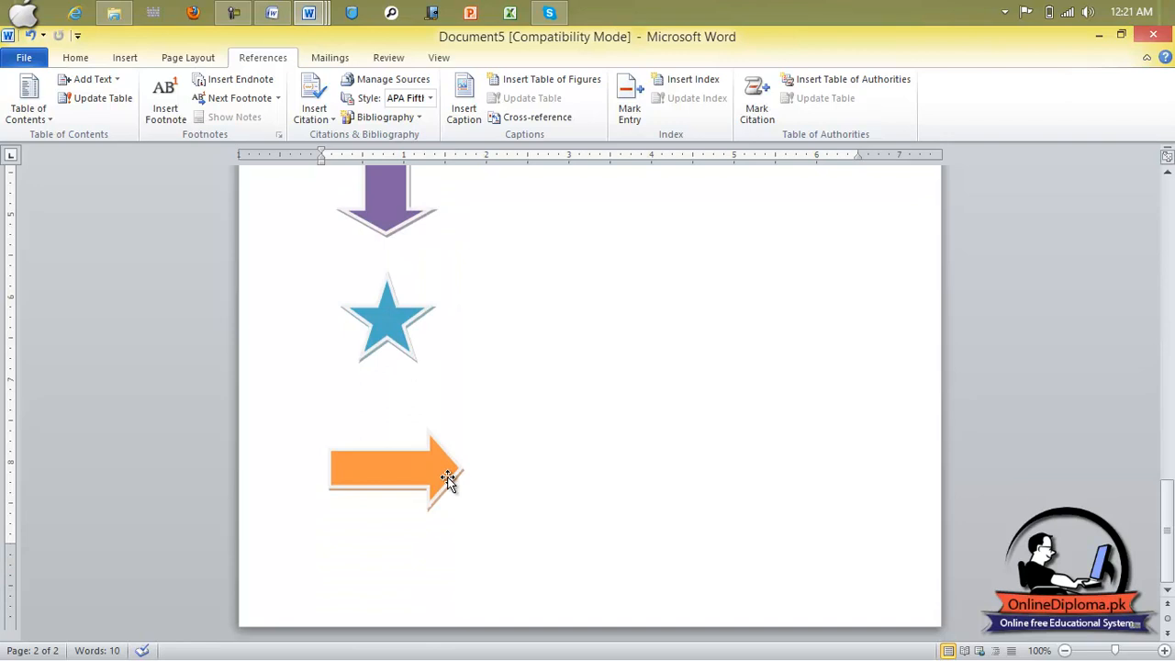
{"action": "scroll", "coordinate": [447, 478], "scroll_direction": "up", "scroll_amount": 9}
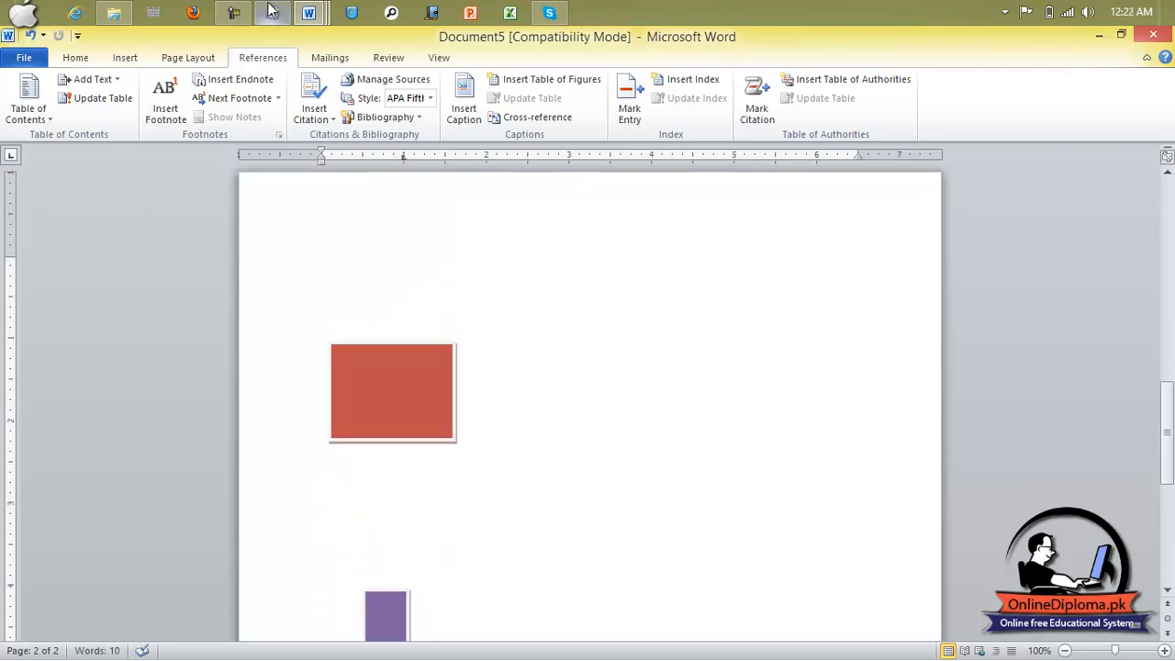
{"action": "left_click", "coordinate": [462, 103]}
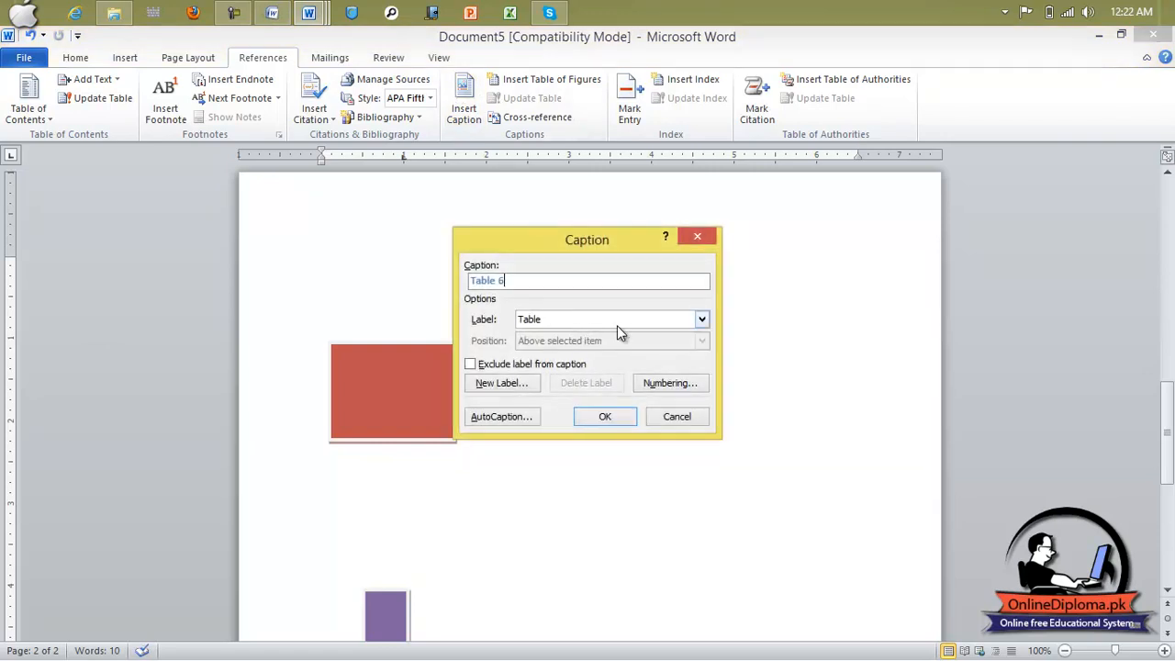
{"action": "left_click", "coordinate": [702, 320]}
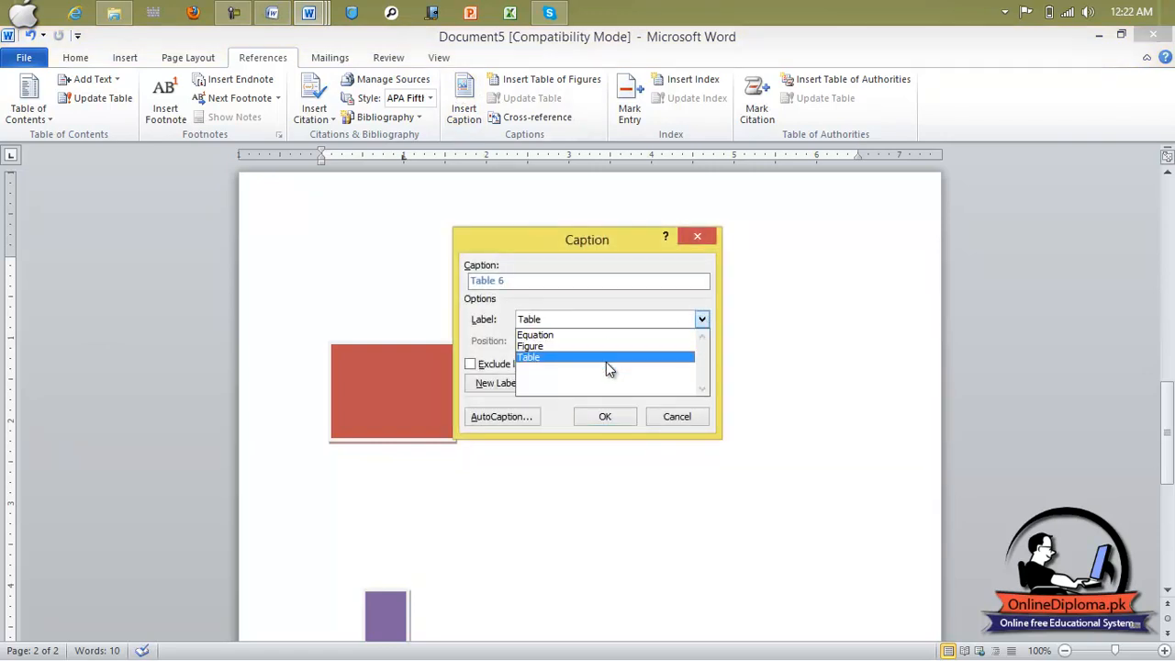
{"action": "left_click", "coordinate": [563, 303]}
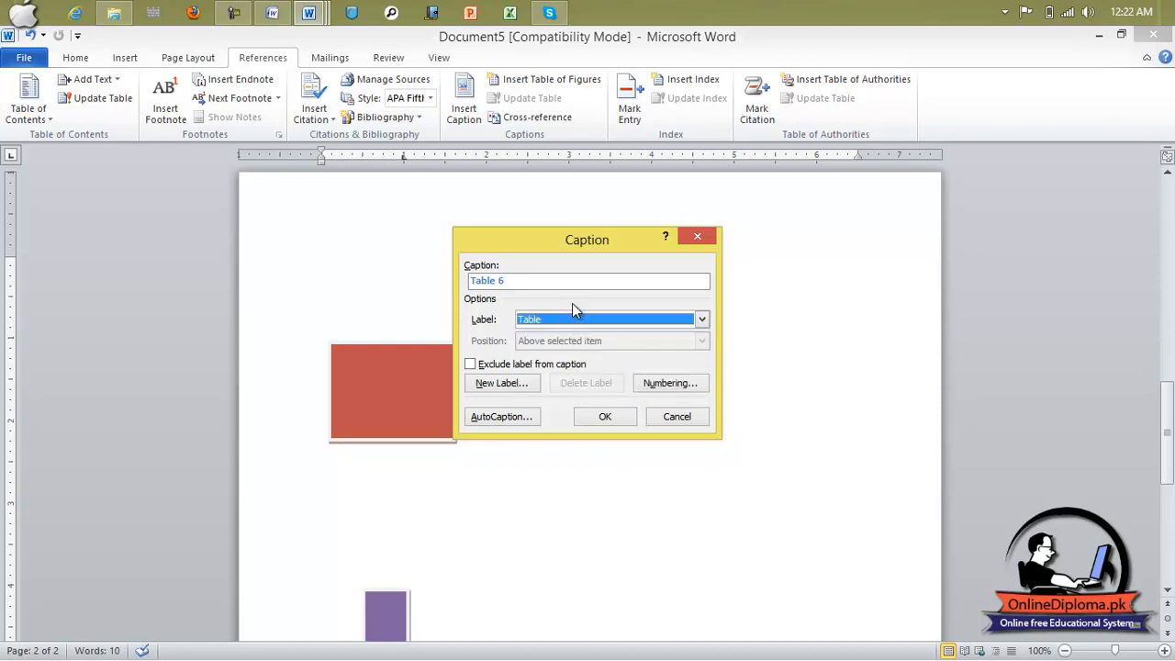
{"action": "left_click", "coordinate": [516, 387]}
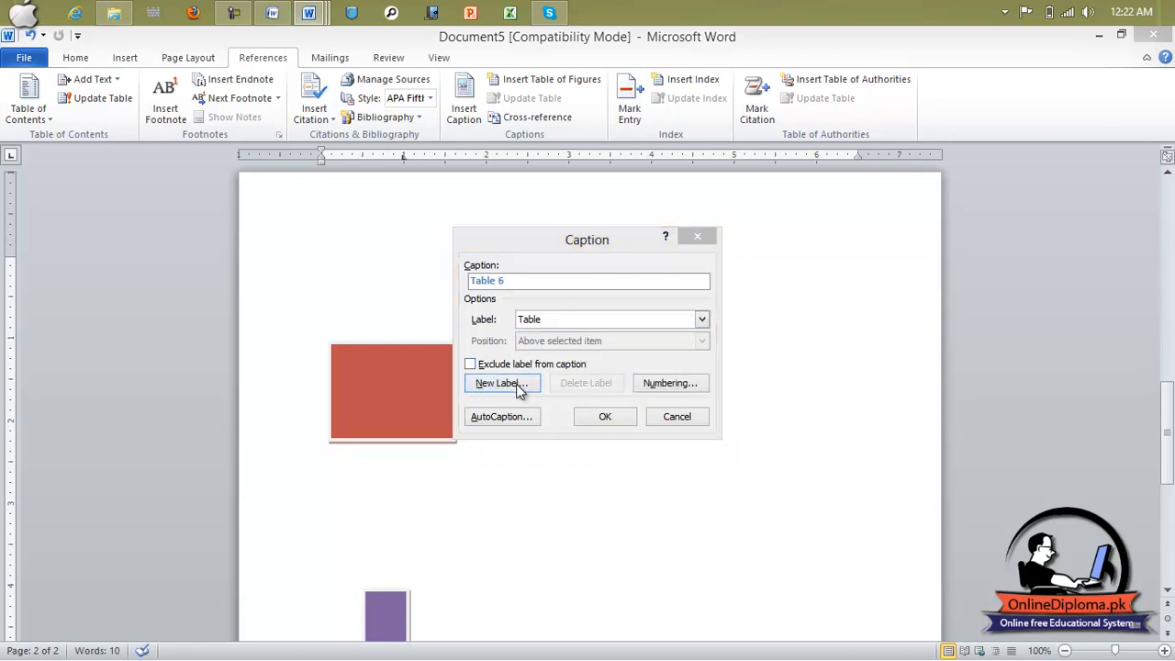
{"action": "type", "text": "s"}
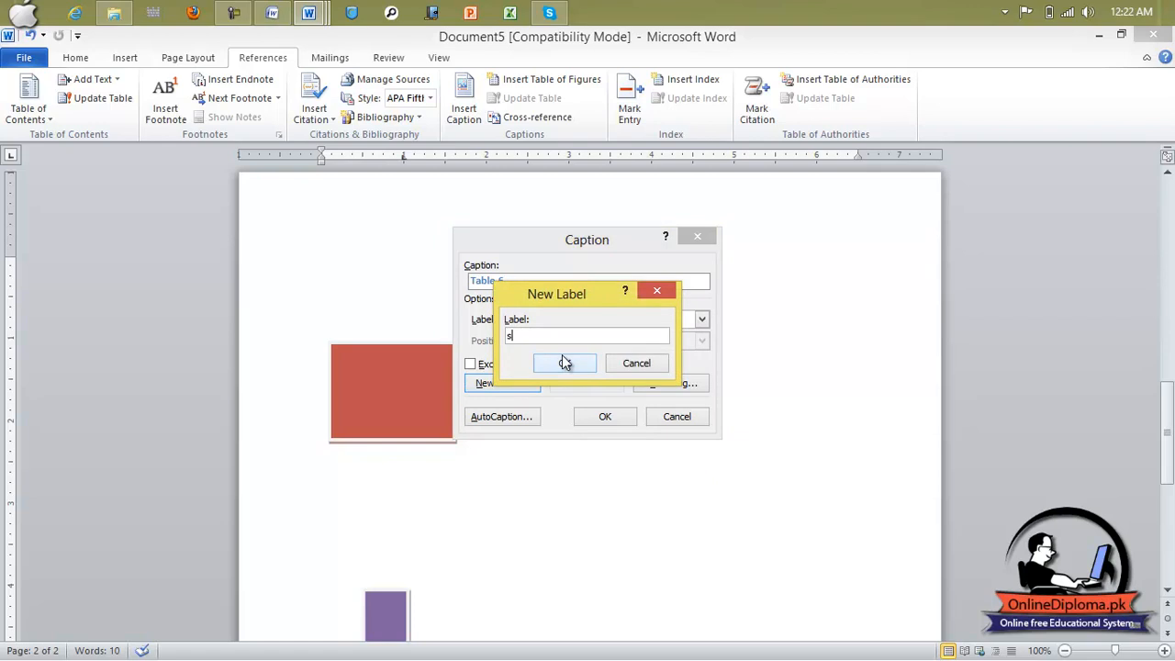
{"action": "type", "text": "hape"}
{"action": "left_click", "coordinate": [553, 369]}
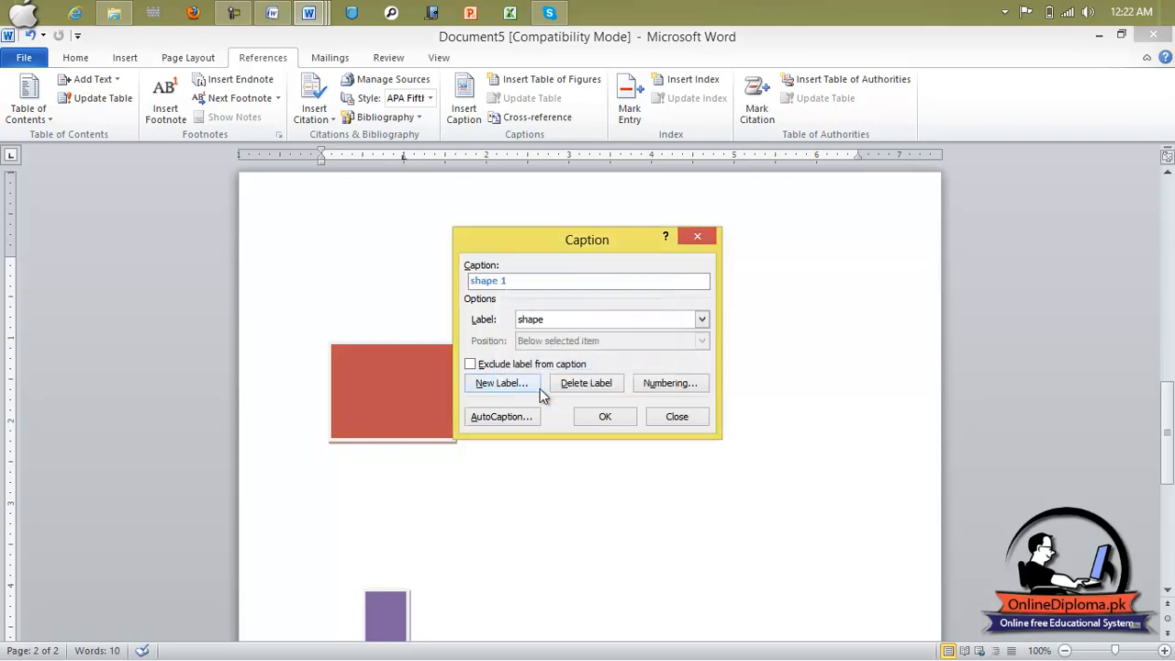
{"action": "left_click", "coordinate": [602, 420]}
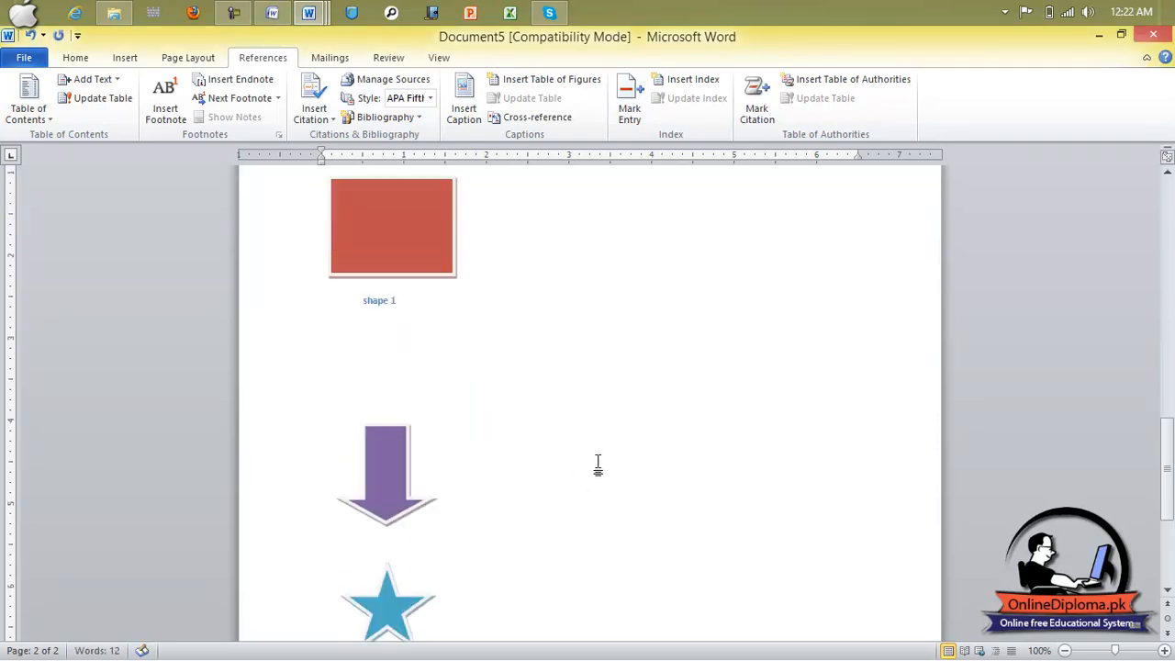
Move the purple down arrow up closer to the shape 1 caption and insert the caption shape 2 below the arrow.
{"action": "scroll", "coordinate": [605, 499], "scroll_direction": "down", "scroll_amount": 2}
{"action": "left_click_drag", "start_coordinate": [388, 469], "coordinate": [393, 378]}
{"action": "left_click", "coordinate": [393, 438]}
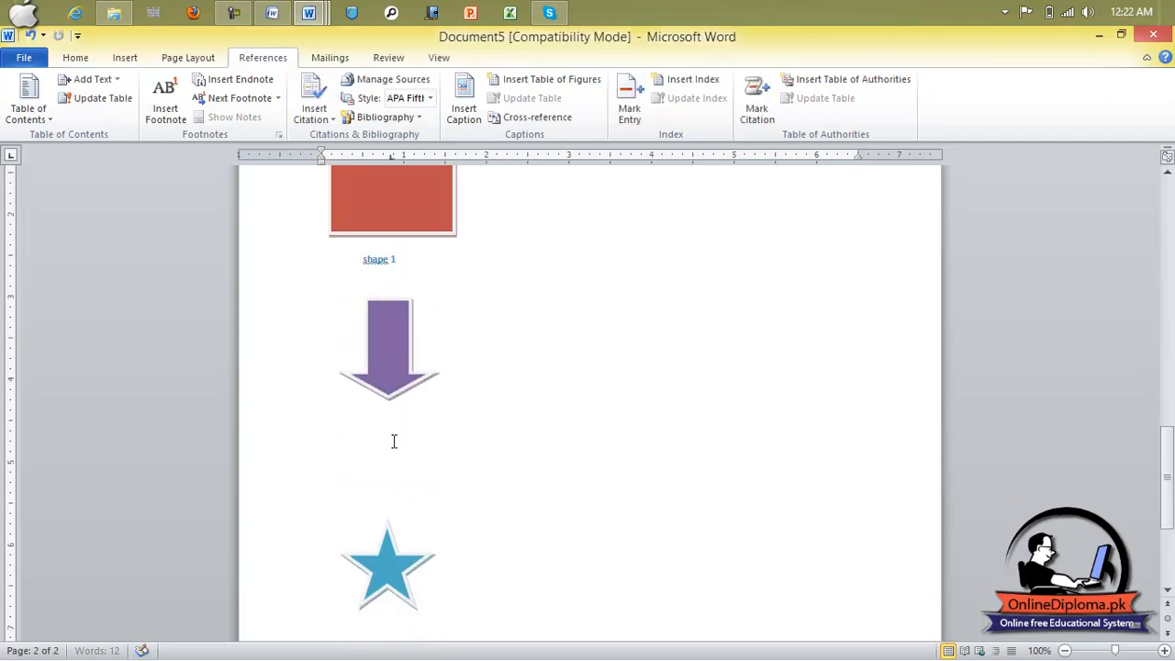
{"action": "left_click", "coordinate": [463, 108]}
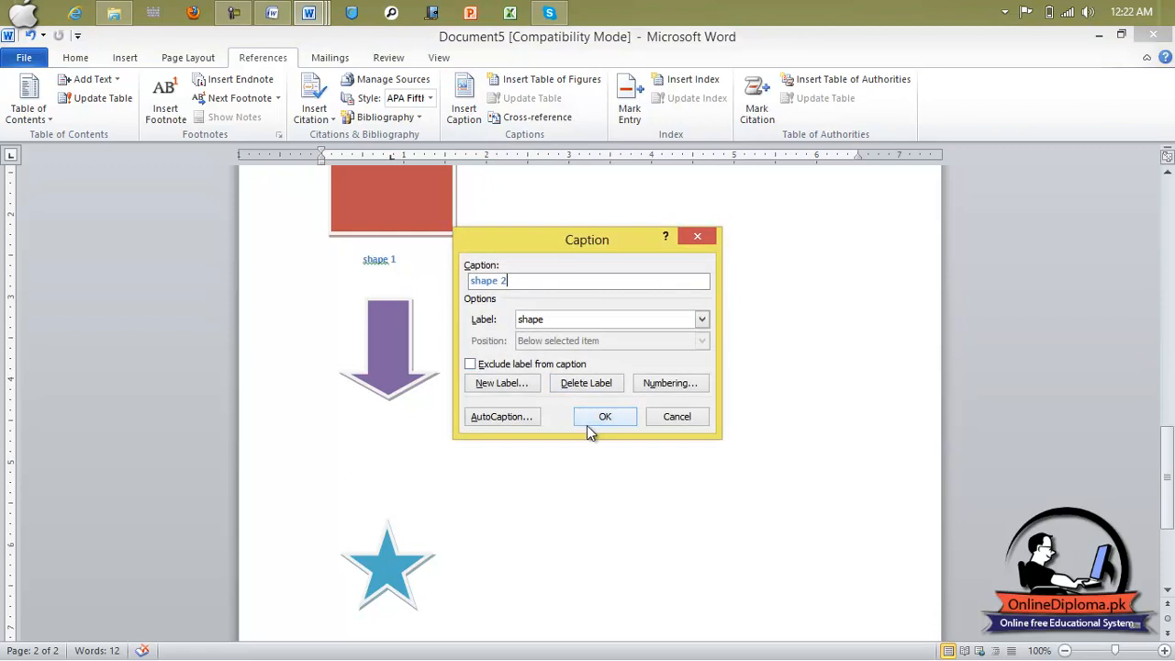
{"action": "left_click", "coordinate": [600, 418]}
Insert the caption shape 3 below the blue star and shape 4 below the orange right arrow.
{"action": "scroll", "coordinate": [467, 438], "scroll_direction": "down", "scroll_amount": 2}
{"action": "left_click", "coordinate": [420, 465]}
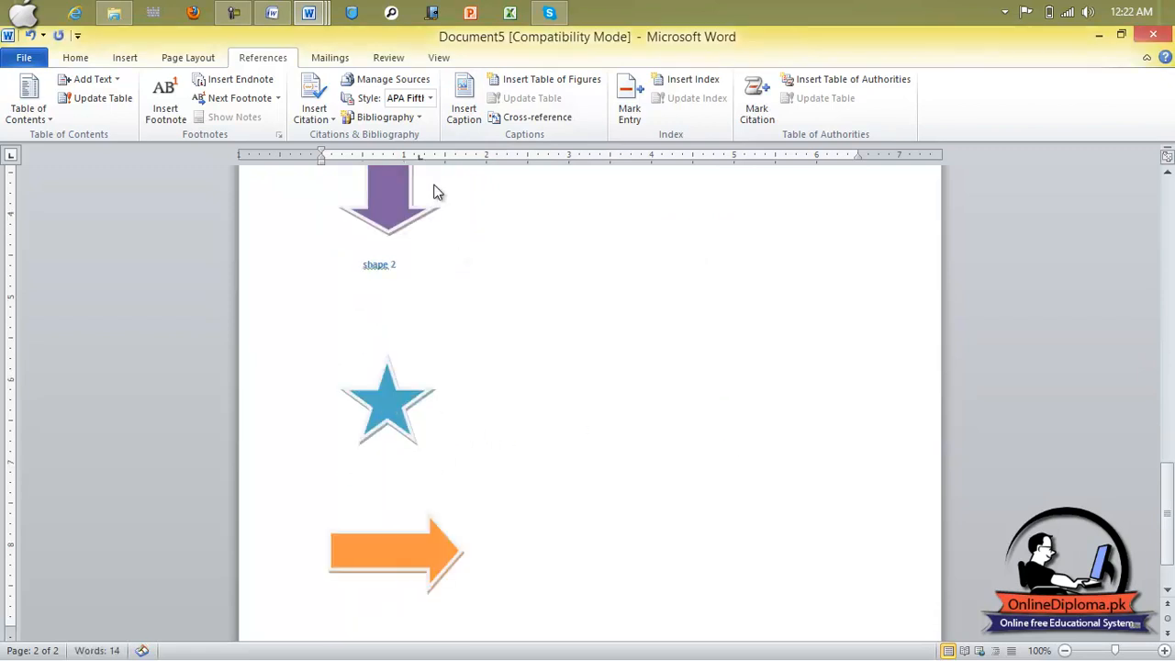
{"action": "left_click", "coordinate": [464, 108]}
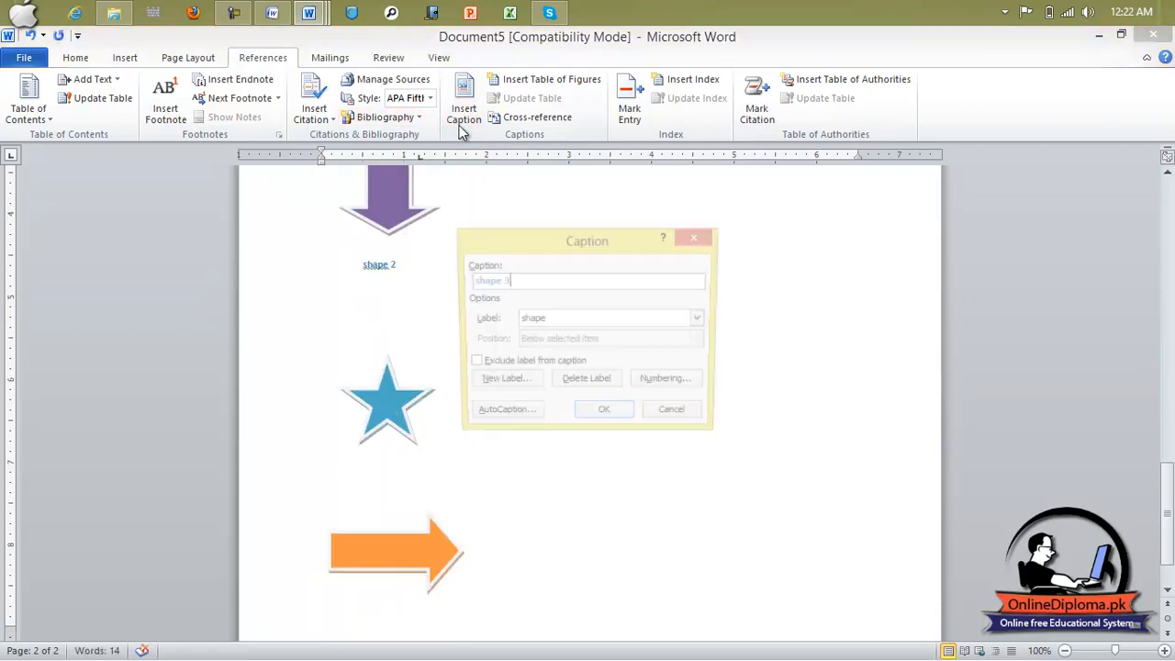
{"action": "left_click", "coordinate": [603, 418]}
{"action": "scroll", "coordinate": [591, 427], "scroll_direction": "down", "scroll_amount": 2}
{"action": "left_click", "coordinate": [415, 522]}
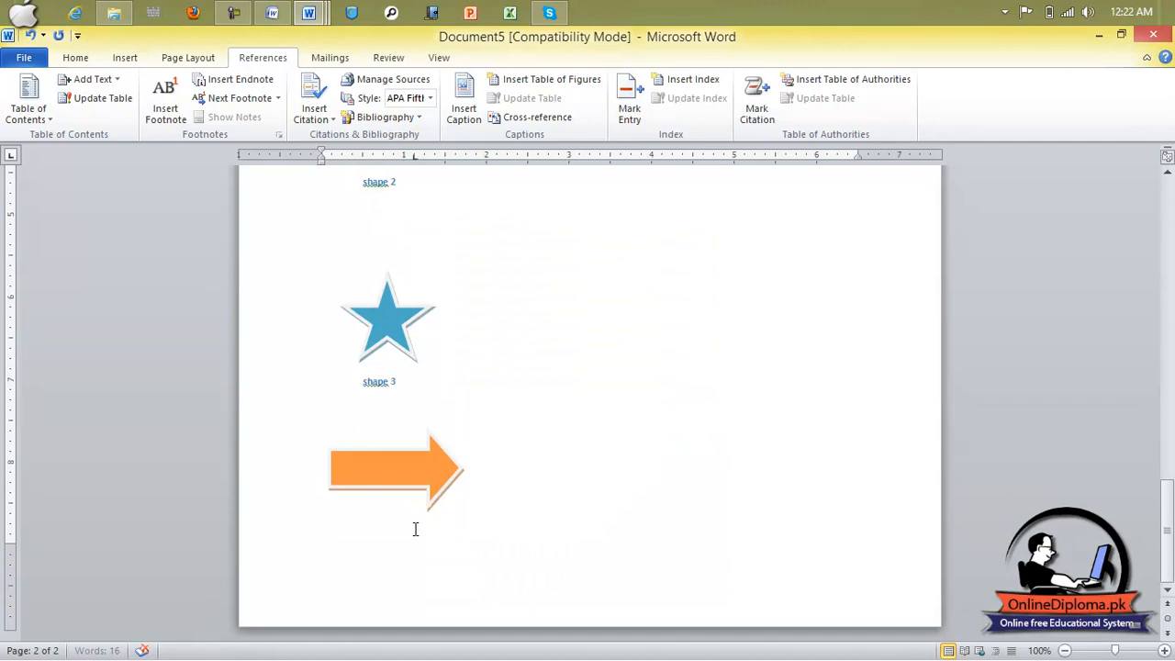
{"action": "left_click", "coordinate": [462, 112]}
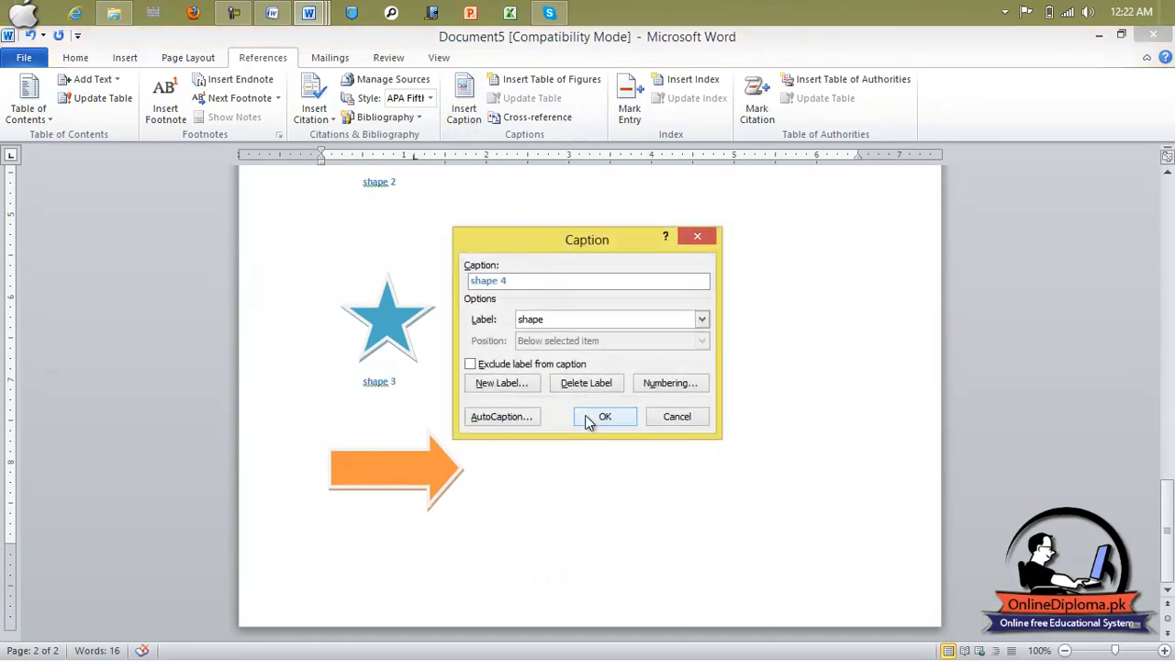
{"action": "left_click", "coordinate": [588, 418]}
Add blank paragraphs after the shape 4 caption to start a third page.
{"action": "scroll", "coordinate": [541, 464], "scroll_direction": "up", "scroll_amount": 10}
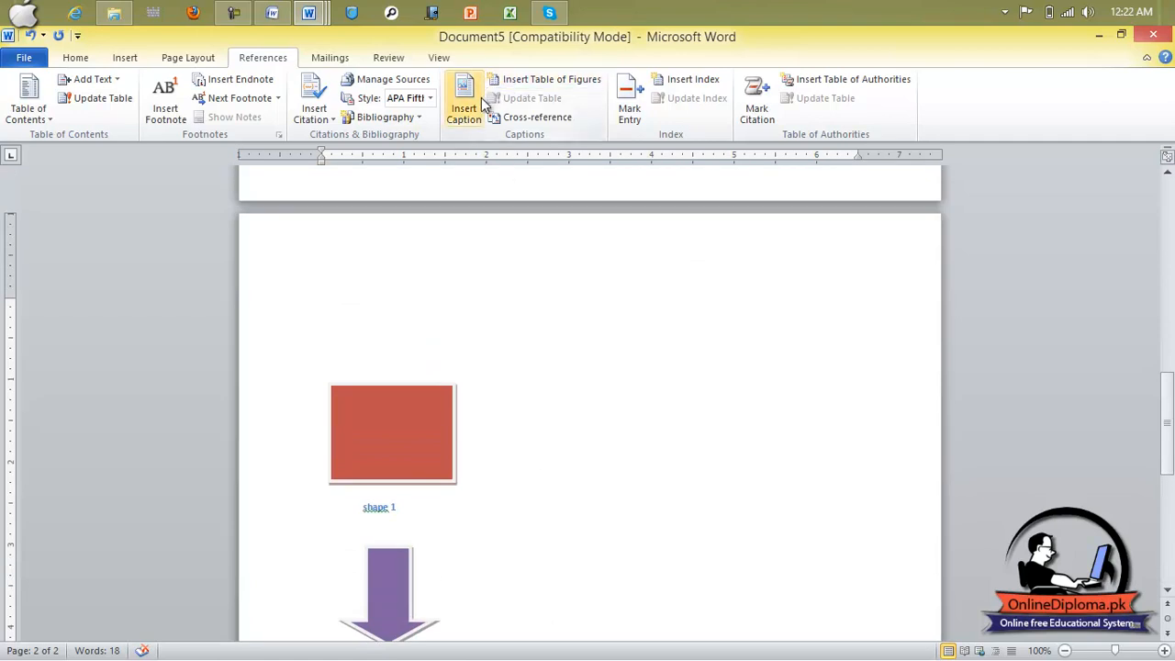
{"action": "scroll", "coordinate": [582, 439], "scroll_direction": "down", "scroll_amount": 8}
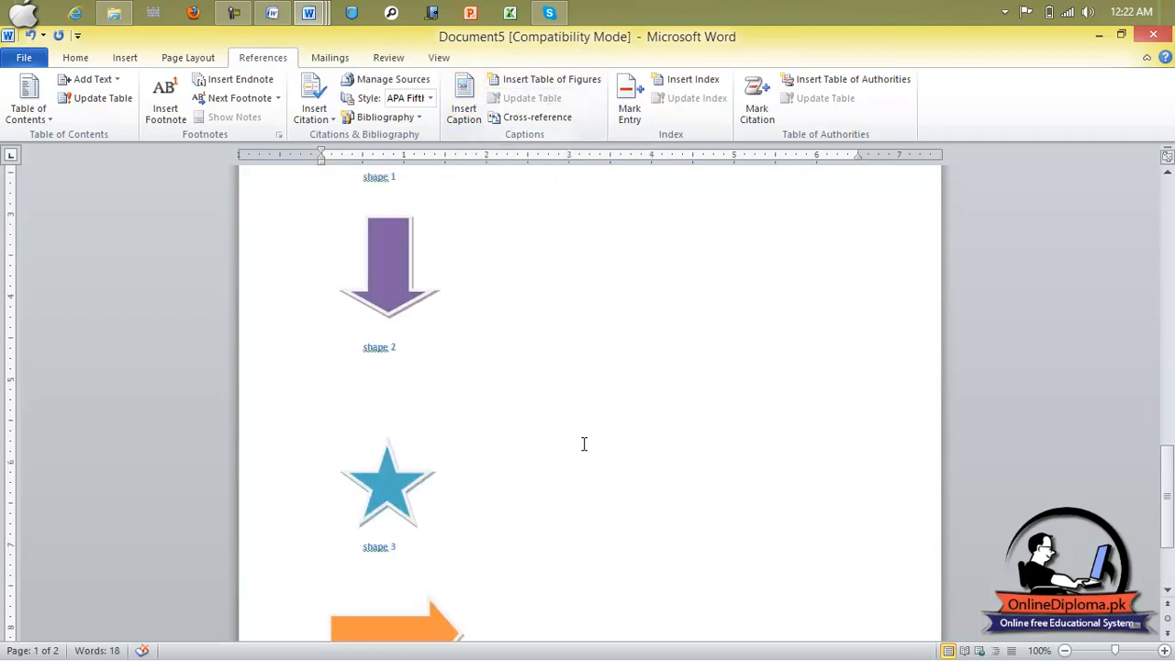
{"action": "scroll", "coordinate": [580, 431], "scroll_direction": "up", "scroll_amount": 8}
{"action": "scroll", "coordinate": [578, 427], "scroll_direction": "up", "scroll_amount": 15}
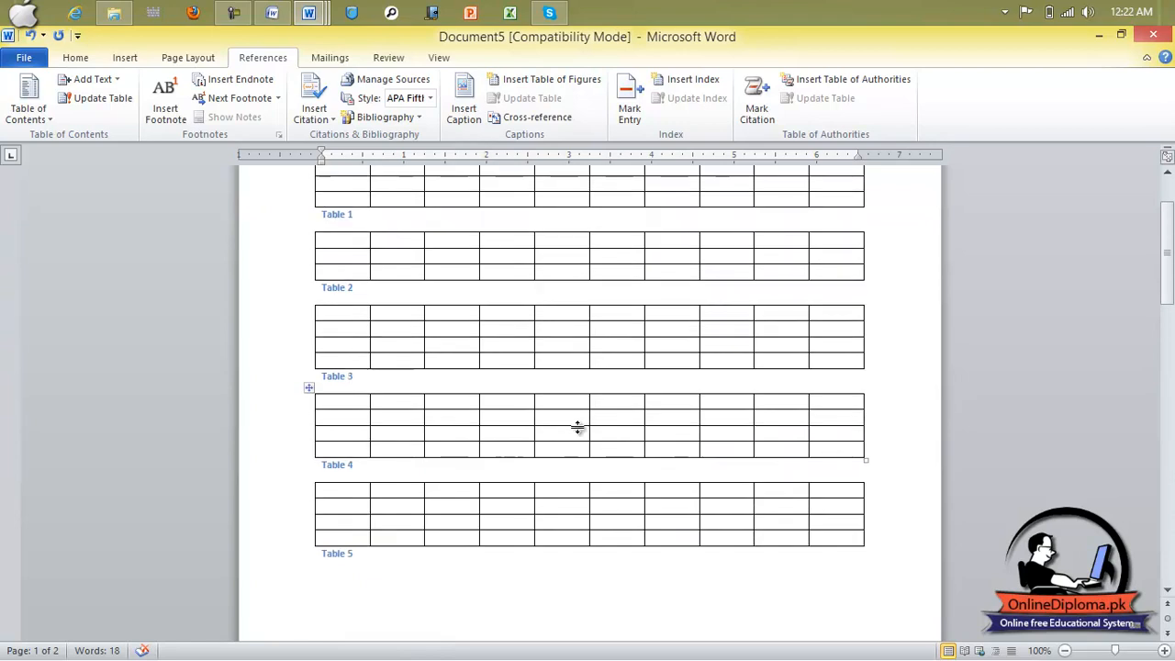
{"action": "scroll", "coordinate": [406, 359], "scroll_direction": "down", "scroll_amount": 20}
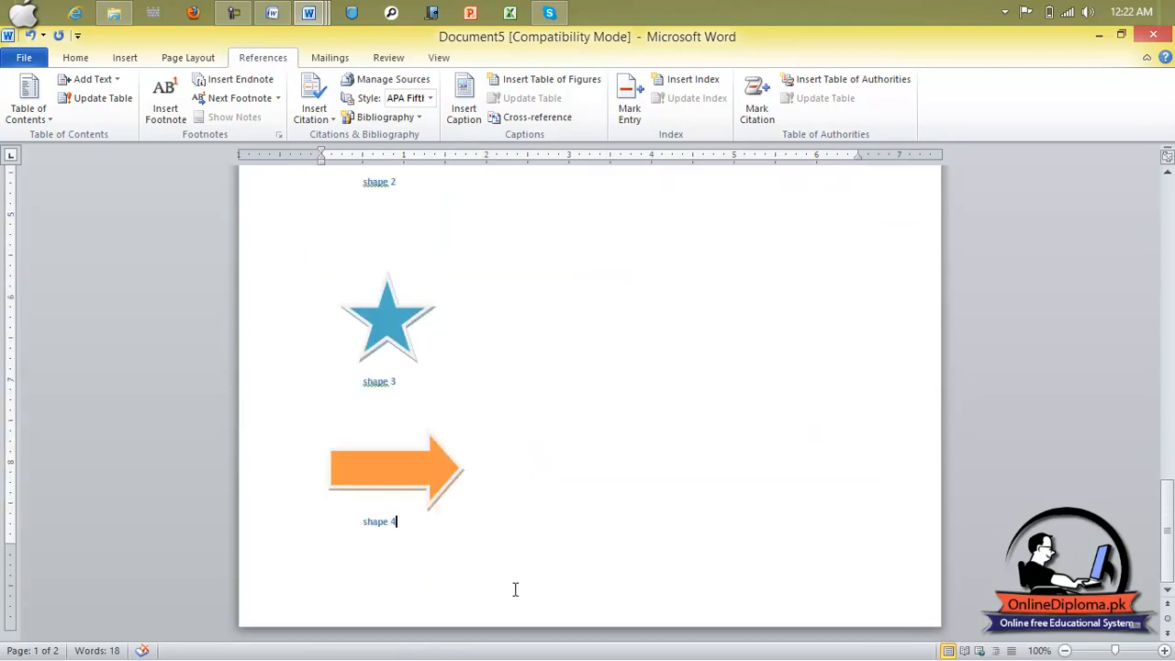
{"action": "key", "text": "Return"}
{"action": "key", "text": "Return"}
{"action": "key", "text": "Return"}
{"action": "key", "text": "Return"}
{"action": "key", "text": "Return"}
{"action": "key", "text": "Return"}
{"action": "key", "text": "Return"}
{"action": "key", "text": "Return"}
{"action": "key", "text": "Return"}
Insert a table of figures for the shape caption label on the third page.
{"action": "left_click", "coordinate": [362, 454]}
{"action": "left_click", "coordinate": [566, 85]}
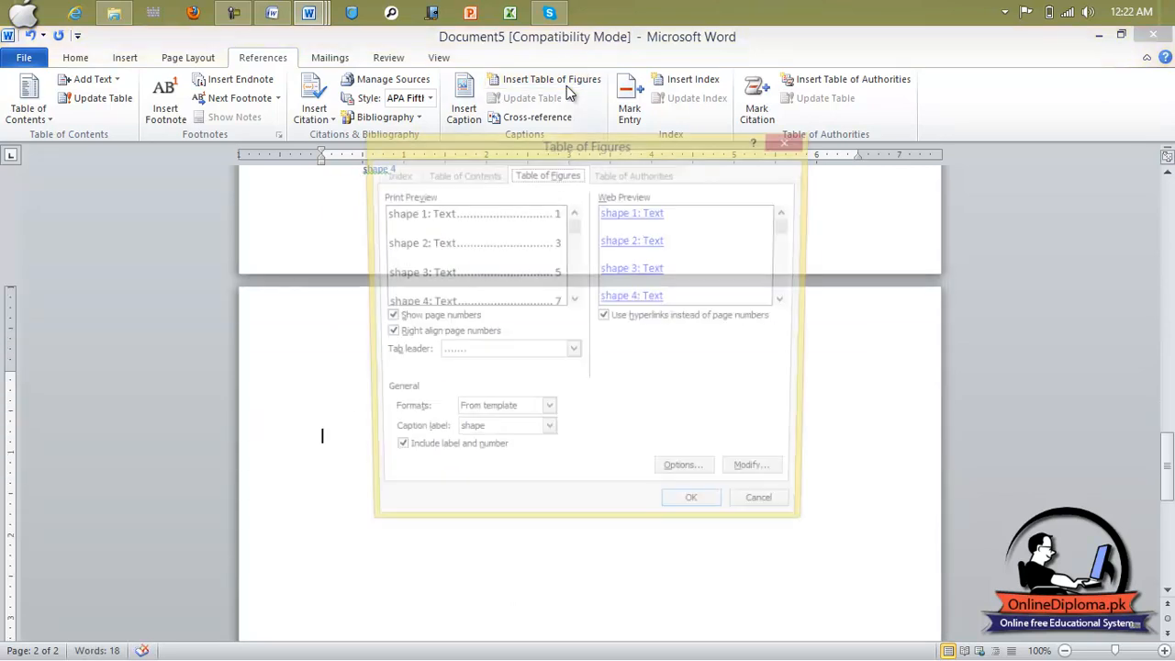
{"action": "left_click", "coordinate": [694, 512]}
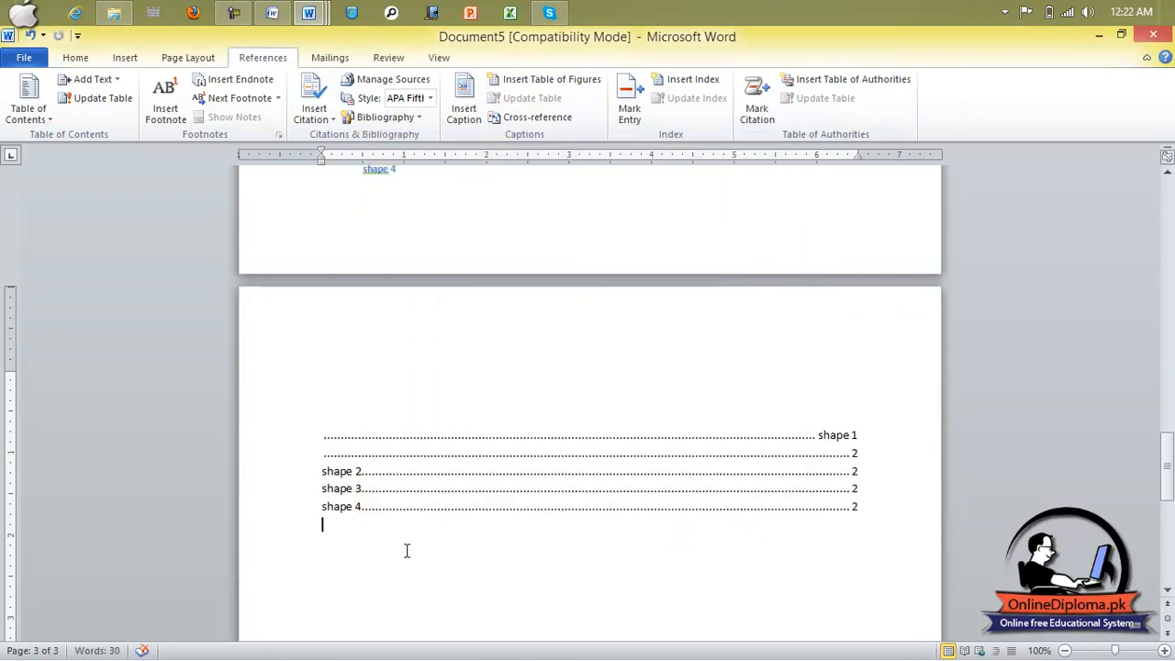
Insert a second table of figures using the Table caption label, a couple of blank lines below the shape list.
{"action": "left_click", "coordinate": [406, 550]}
{"action": "key", "text": "Return"}
{"action": "key", "text": "Return"}
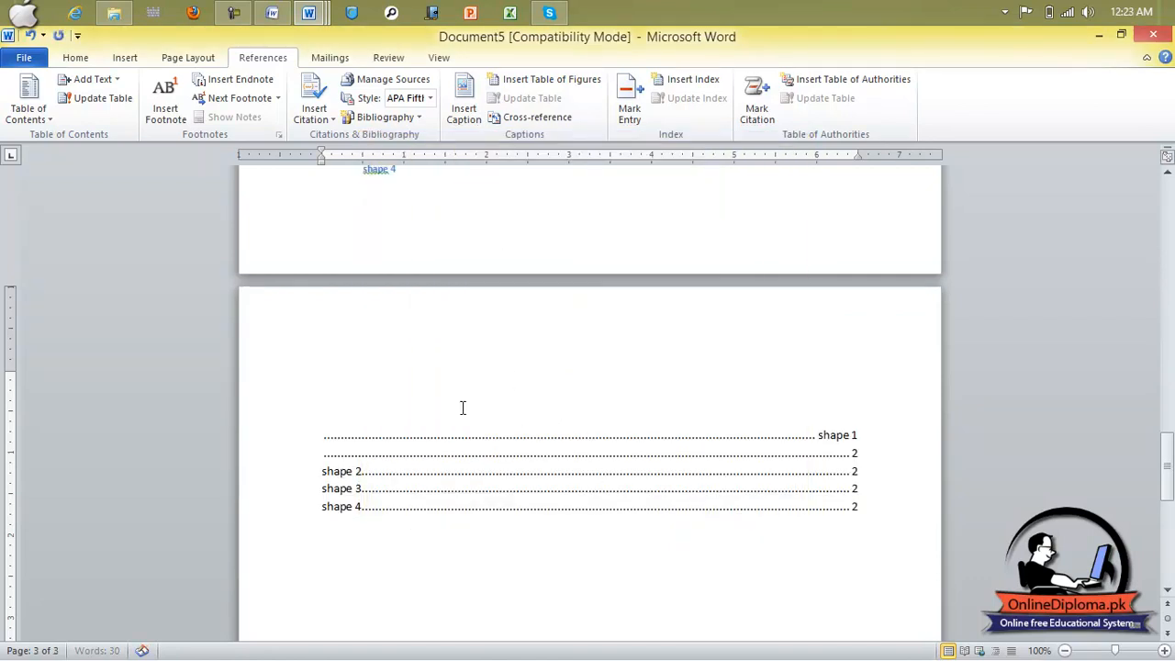
{"action": "left_click", "coordinate": [524, 81]}
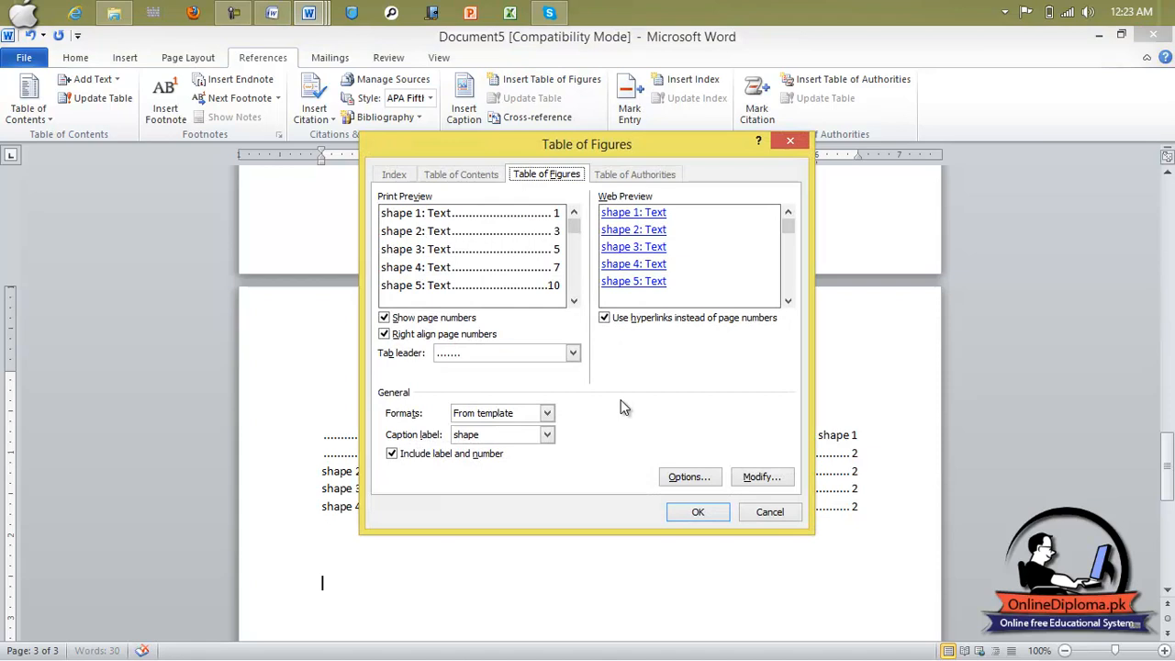
{"action": "left_click", "coordinate": [547, 434]}
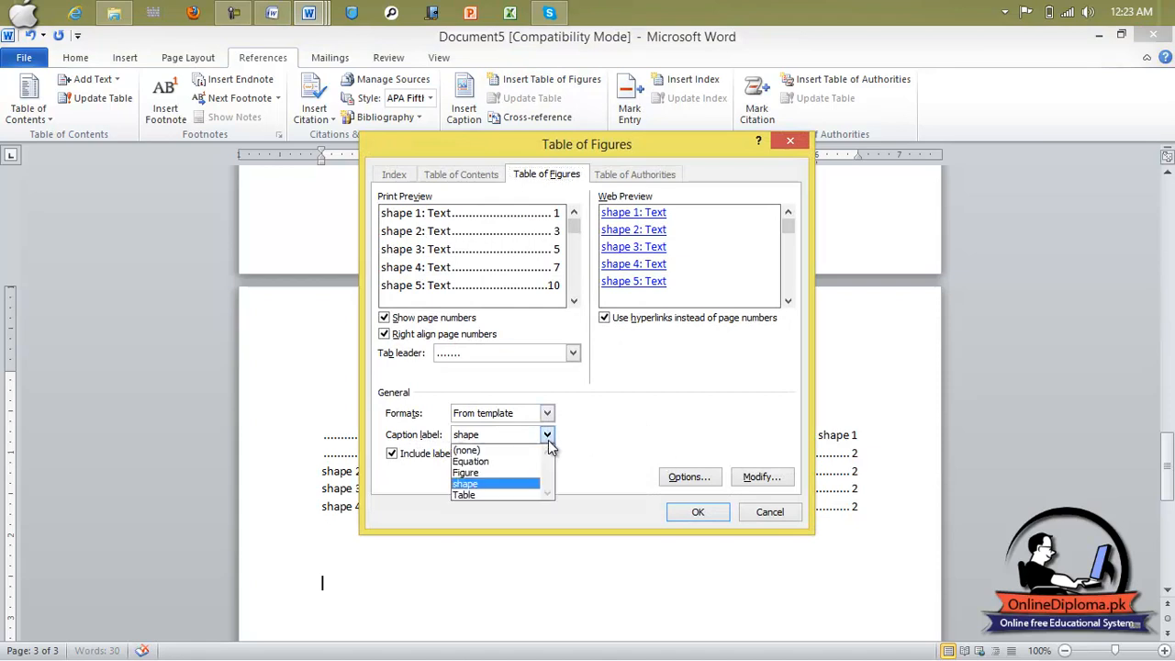
{"action": "left_click", "coordinate": [523, 493]}
{"action": "left_click", "coordinate": [696, 512]}
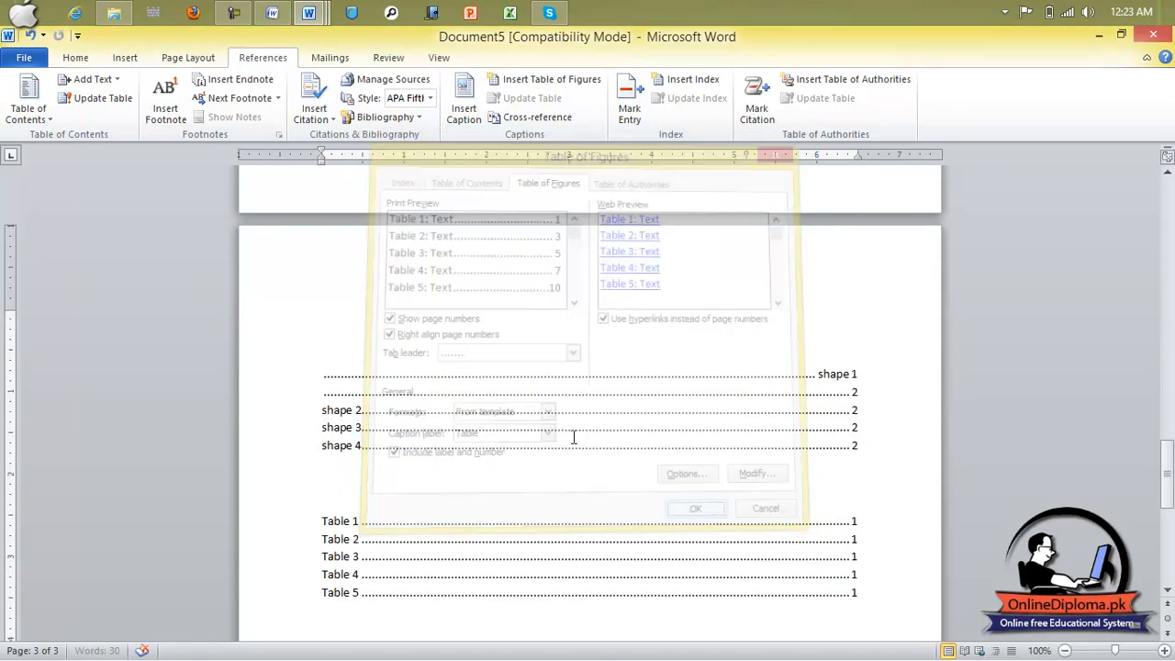
{"action": "scroll", "coordinate": [415, 428], "scroll_direction": "down", "scroll_amount": 6}
{"action": "scroll", "coordinate": [418, 431], "scroll_direction": "up", "scroll_amount": 1}
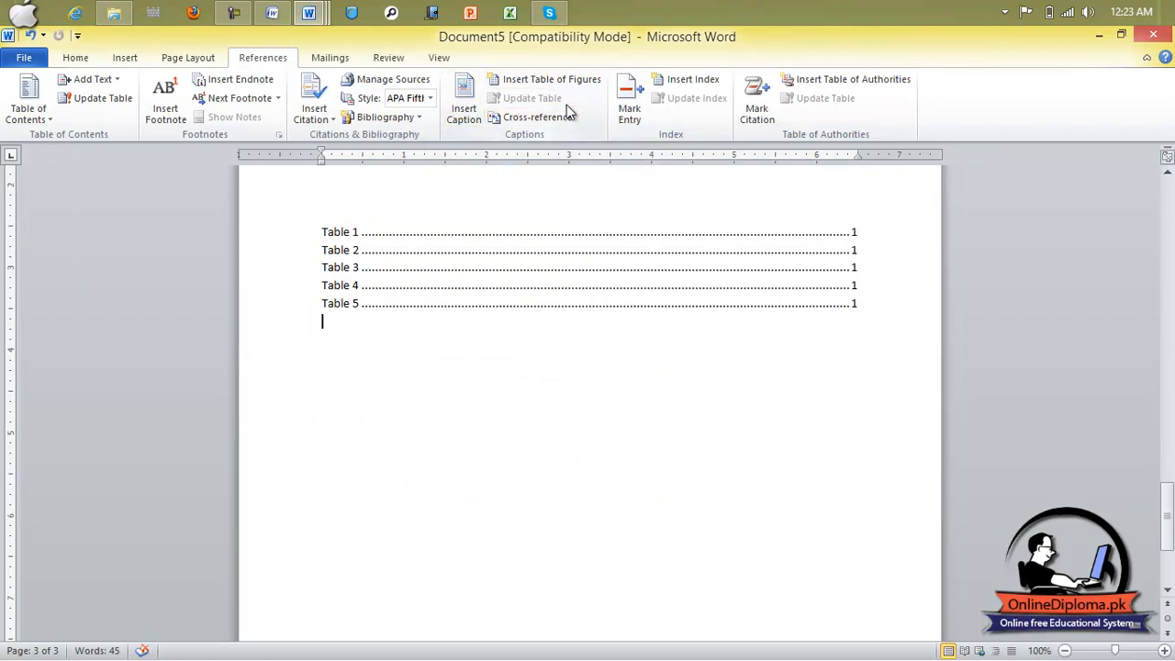
Insert a table of 10 columns by 4 rows below the Table 5 caption on the first page.
{"action": "scroll", "coordinate": [549, 246], "scroll_direction": "down", "scroll_amount": 5}
{"action": "scroll", "coordinate": [551, 239], "scroll_direction": "up", "scroll_amount": 10}
{"action": "left_click", "coordinate": [496, 408]}
{"action": "left_click", "coordinate": [138, 59]}
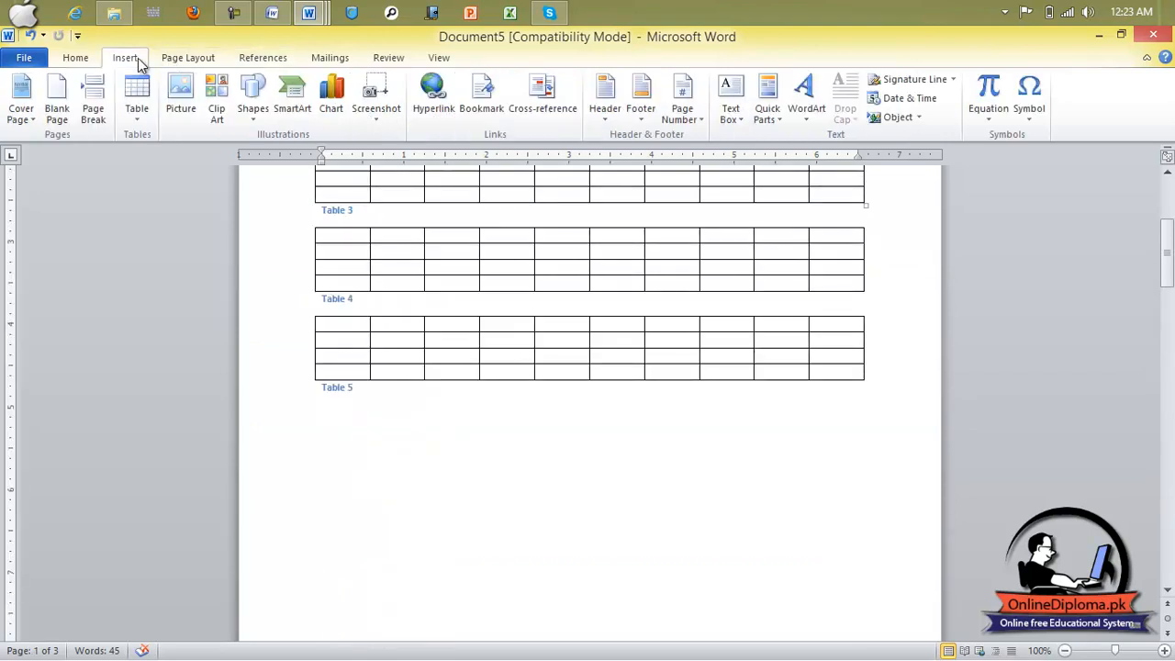
{"action": "left_click", "coordinate": [151, 102]}
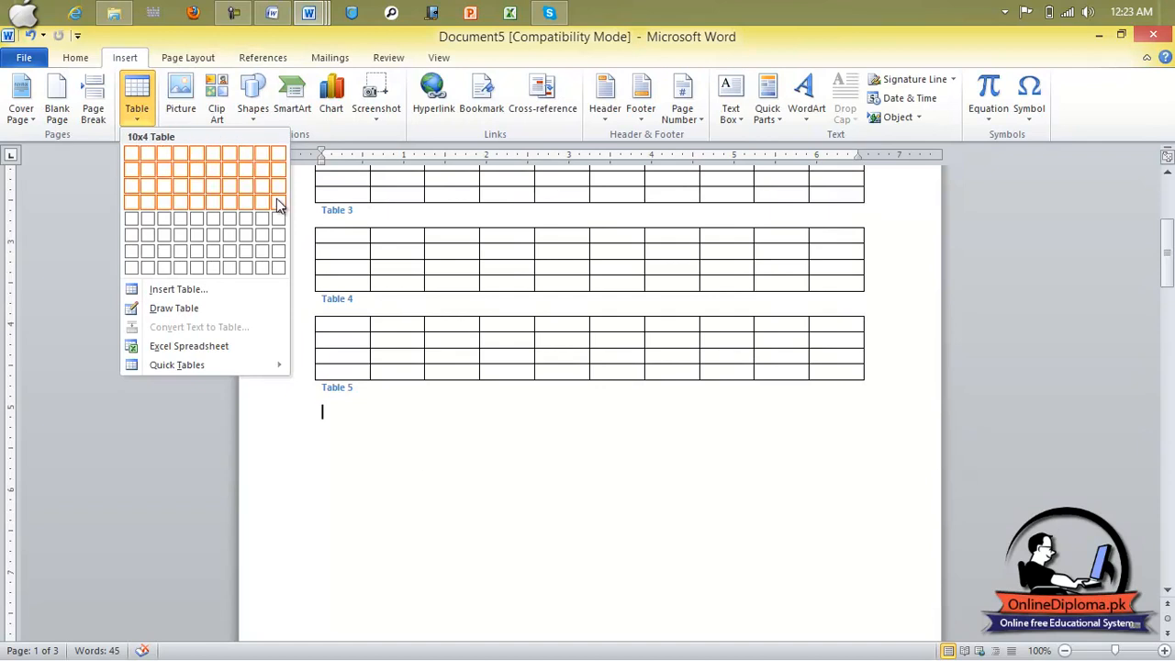
{"action": "left_click", "coordinate": [278, 202]}
Add a blank line below the new table and insert another 10-column by 4-row table there.
{"action": "left_click", "coordinate": [373, 496]}
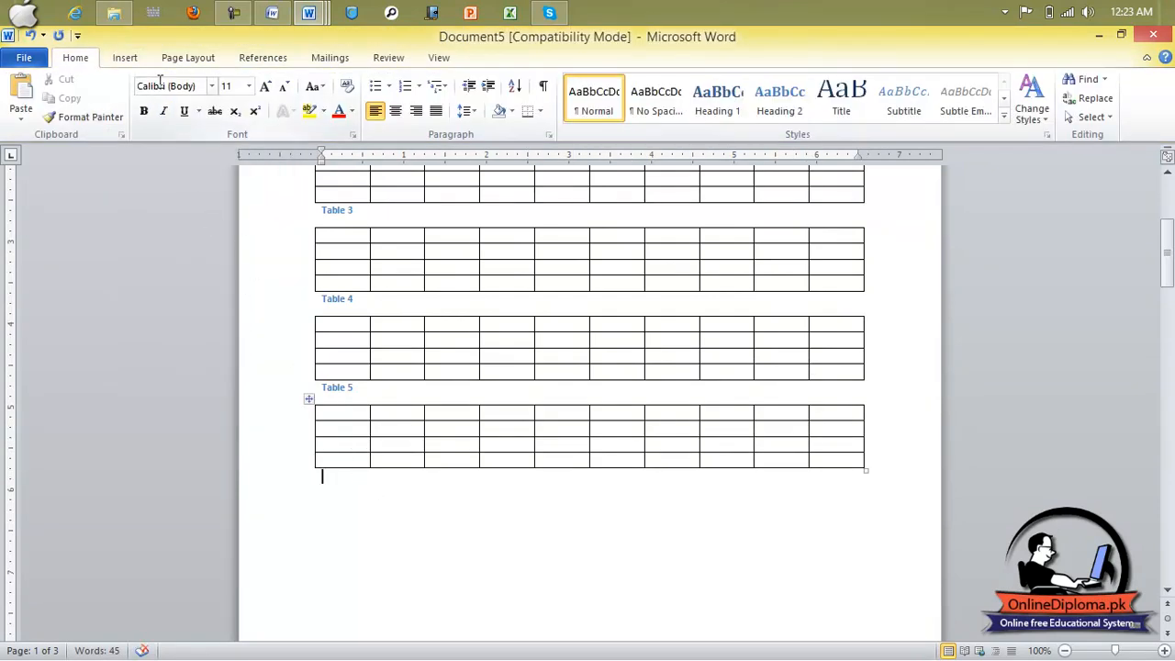
{"action": "key", "text": "Return"}
{"action": "left_click", "coordinate": [125, 57]}
{"action": "left_click", "coordinate": [137, 96]}
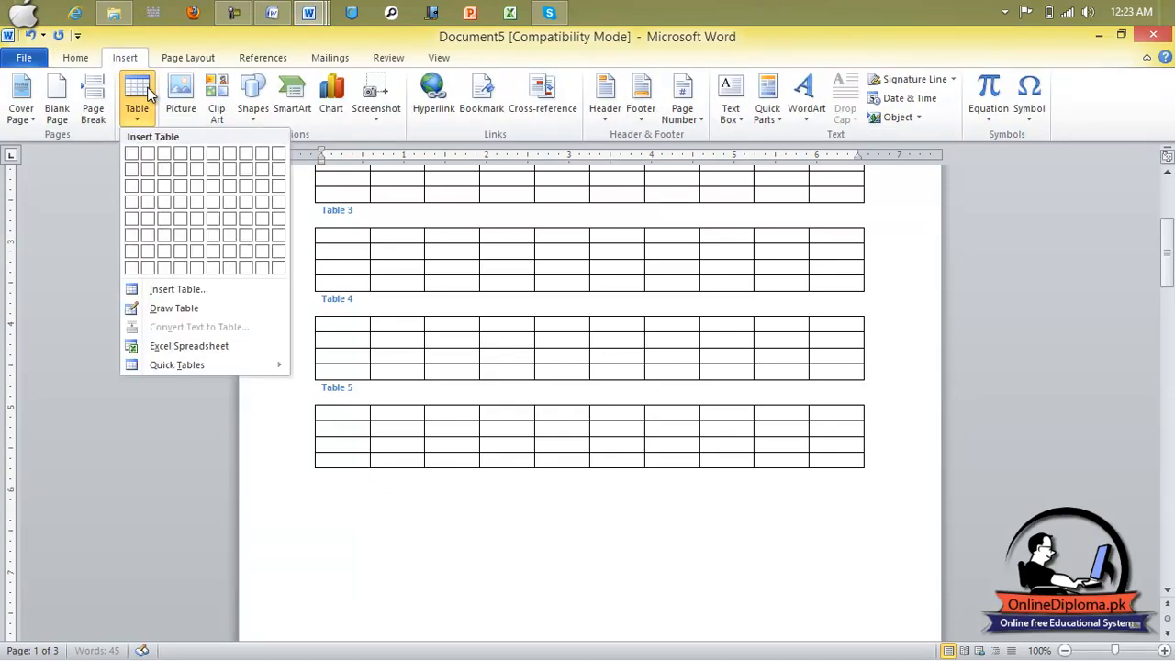
{"action": "left_click", "coordinate": [266, 202]}
Using the Table label, insert the caption Table 6 below the first new table and Table 7 below the second.
{"action": "left_click", "coordinate": [370, 473]}
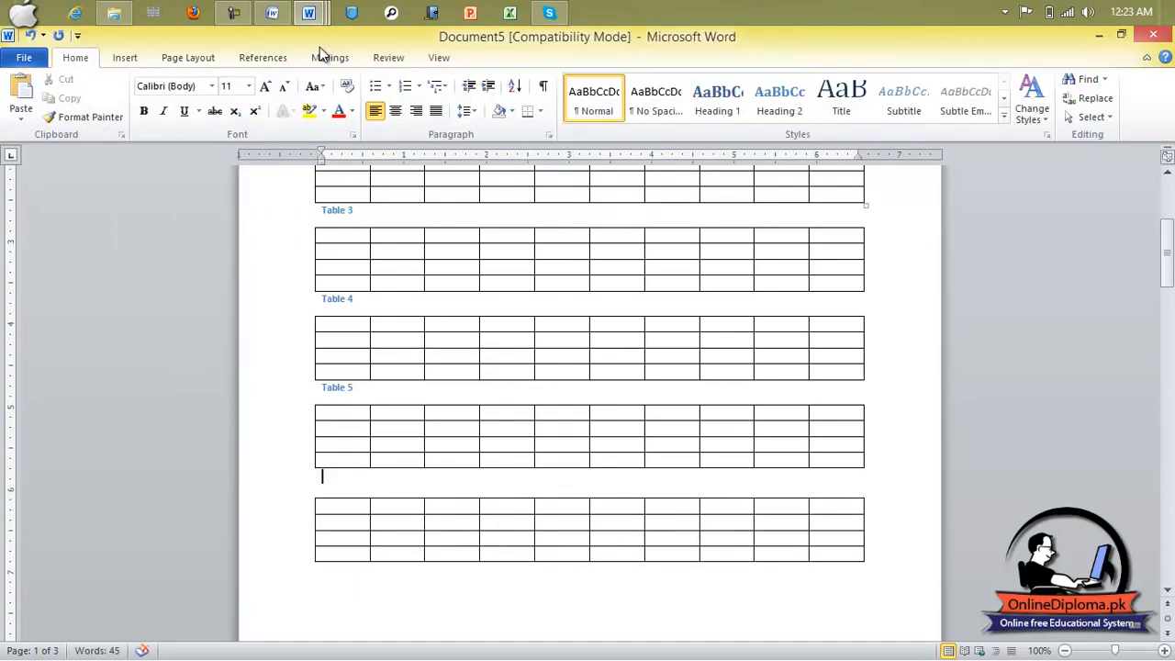
{"action": "left_click", "coordinate": [266, 58]}
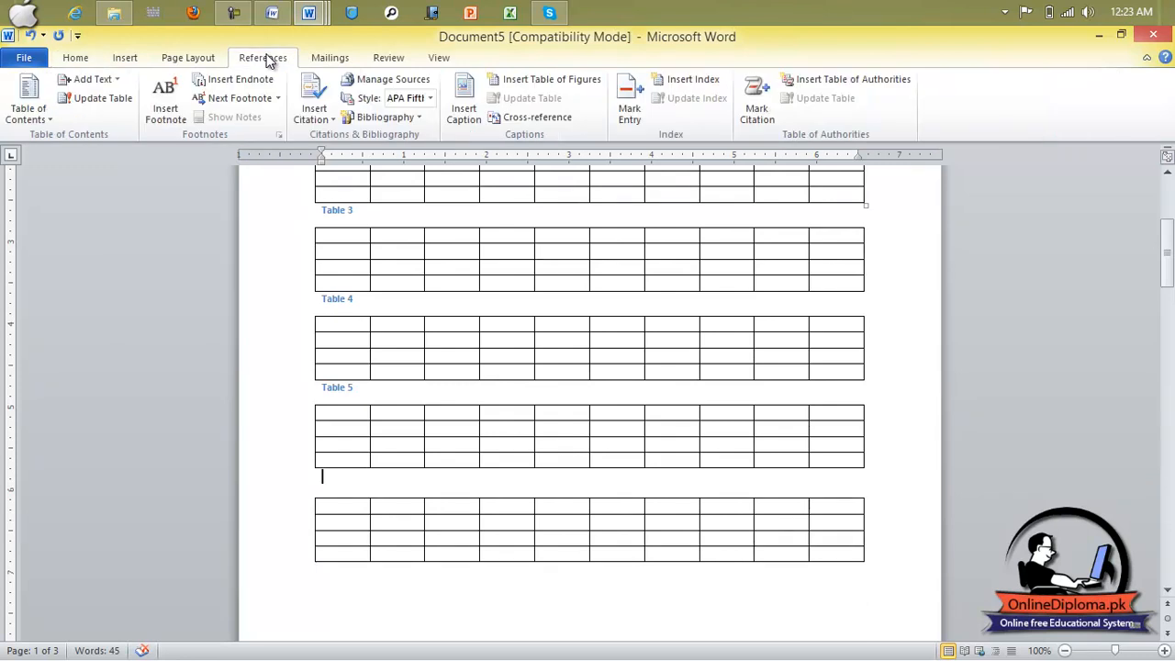
{"action": "left_click", "coordinate": [464, 108]}
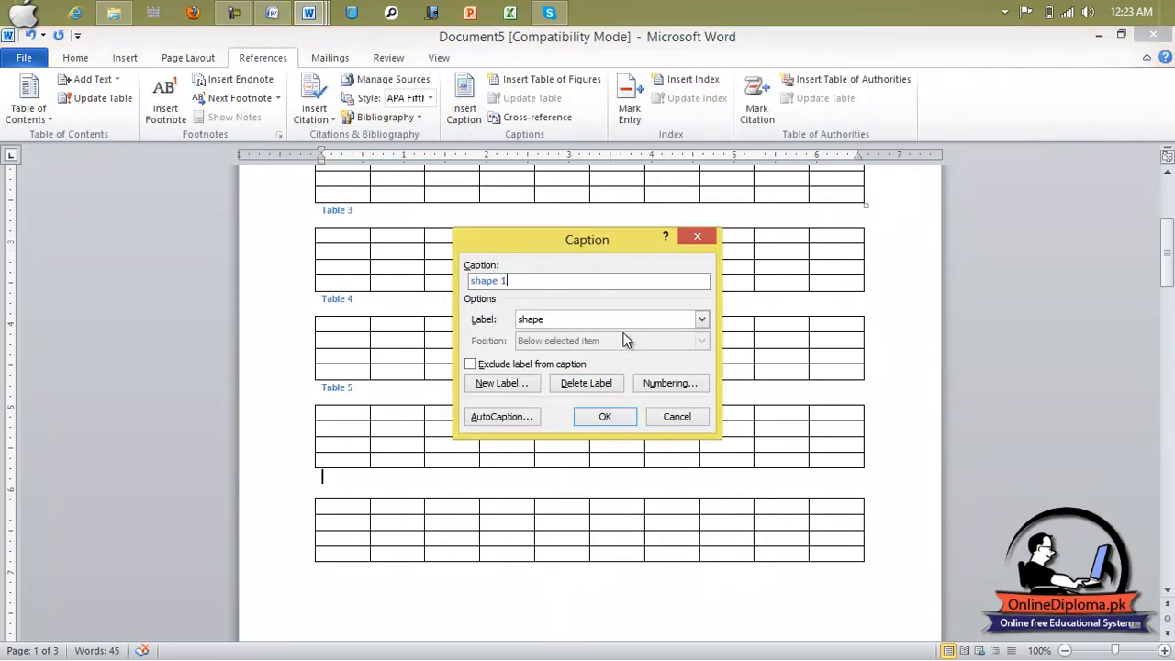
{"action": "left_click", "coordinate": [701, 319]}
{"action": "left_click", "coordinate": [601, 366]}
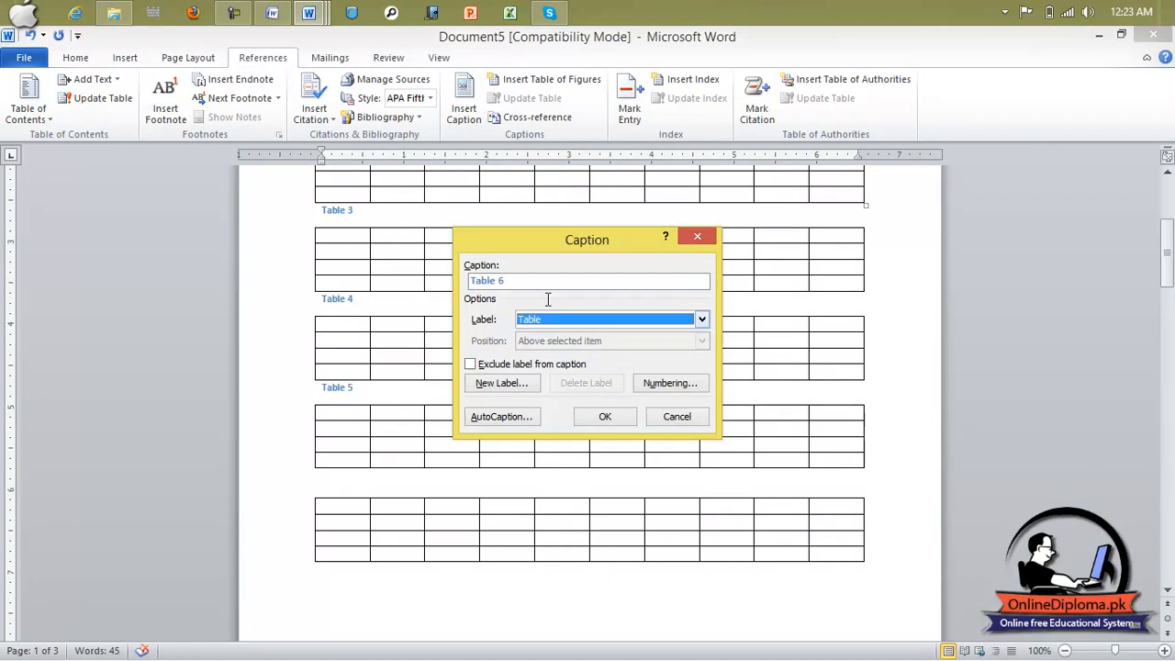
{"action": "left_click", "coordinate": [605, 418]}
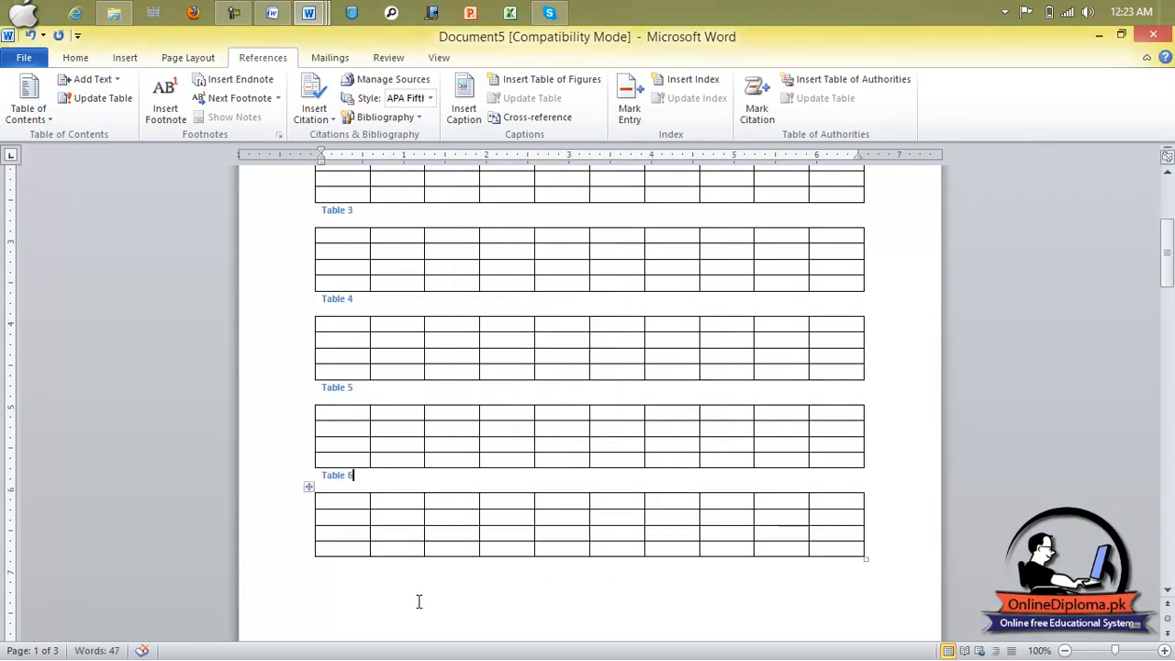
{"action": "left_click", "coordinate": [457, 112]}
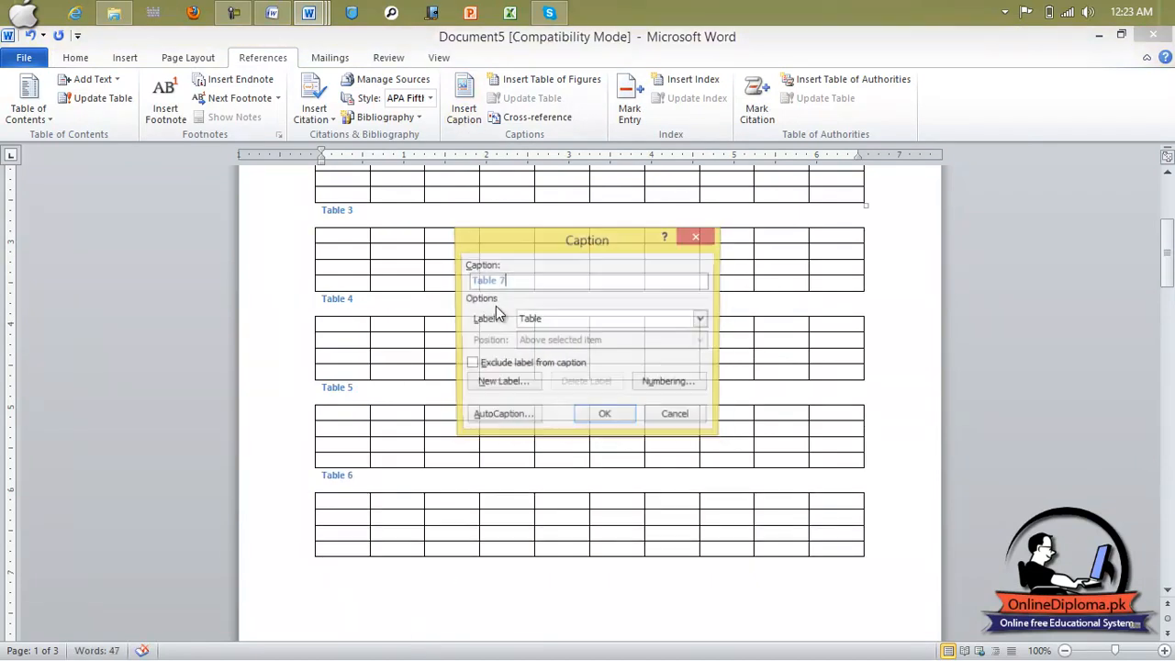
{"action": "left_click", "coordinate": [605, 418]}
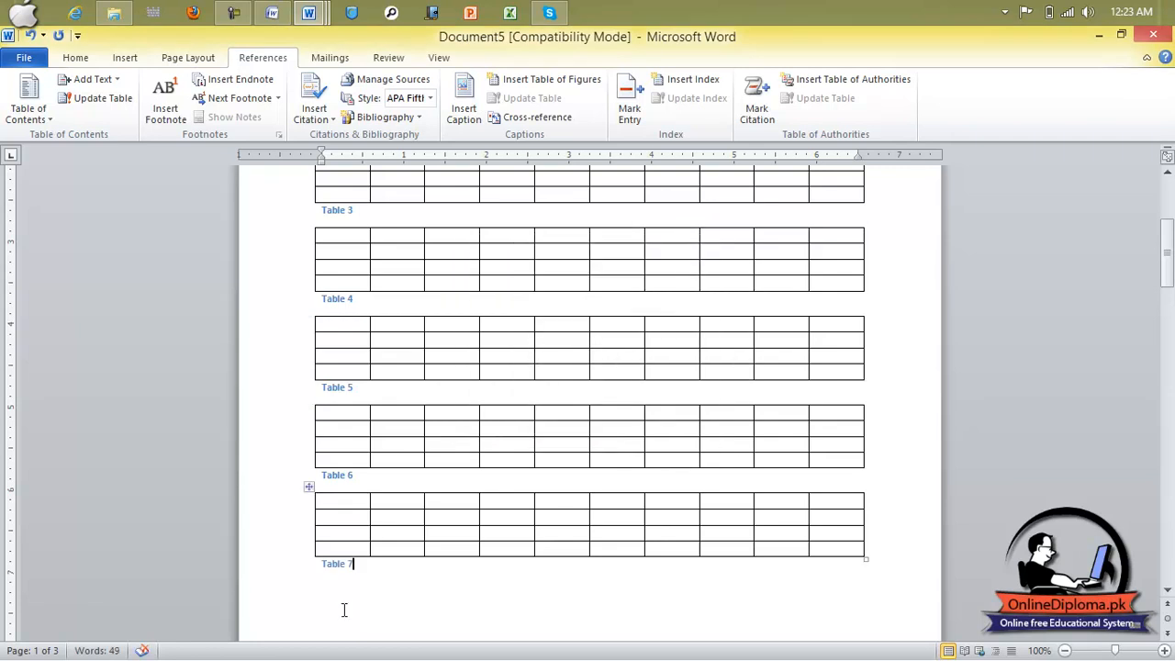
Update the entire table of figures that lists the Table captions on the third page.
{"action": "scroll", "coordinate": [354, 591], "scroll_direction": "down", "scroll_amount": 5}
{"action": "scroll", "coordinate": [354, 591], "scroll_direction": "down", "scroll_amount": 20}
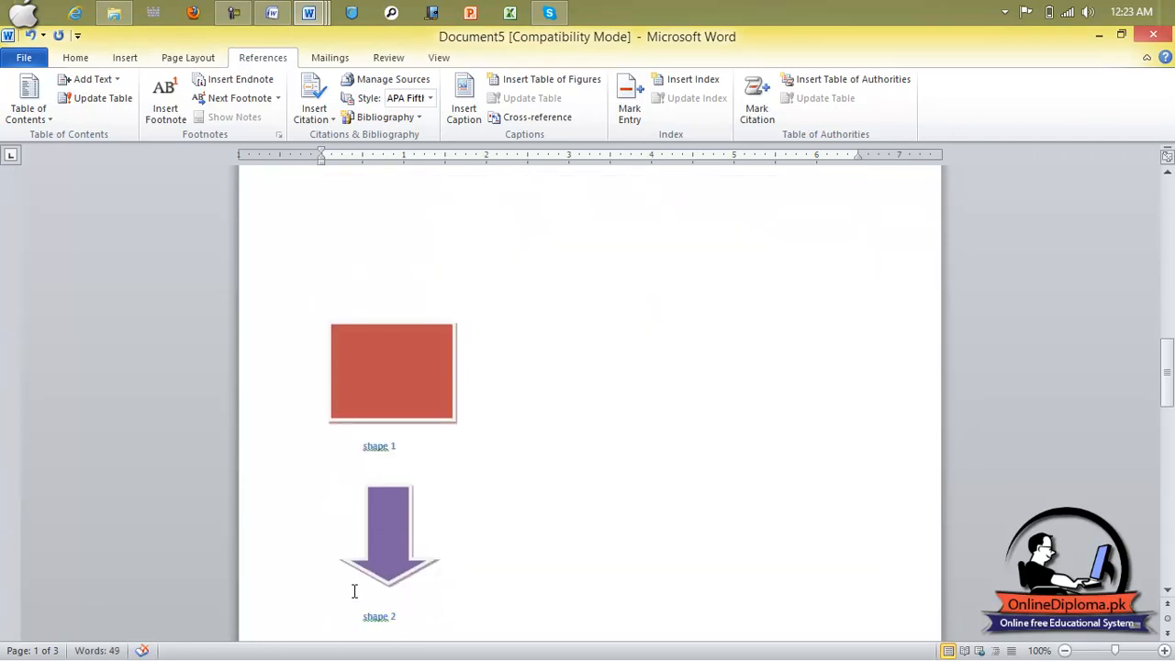
{"action": "scroll", "coordinate": [357, 589], "scroll_direction": "down", "scroll_amount": 8}
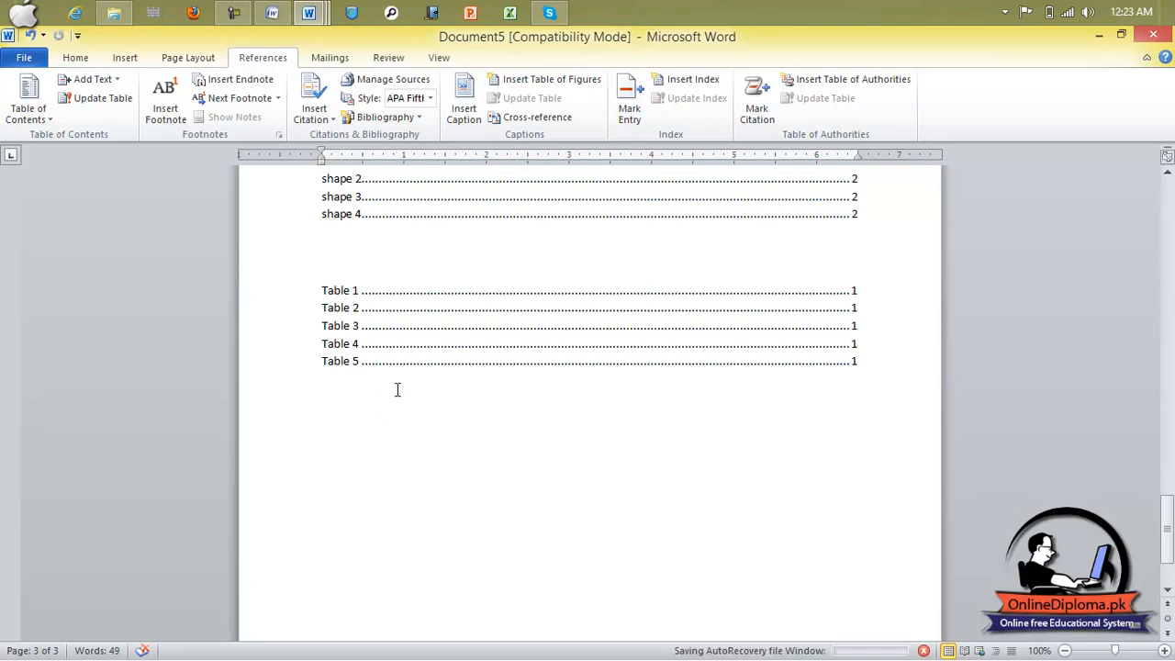
{"action": "left_click_drag", "start_coordinate": [388, 373], "coordinate": [323, 291]}
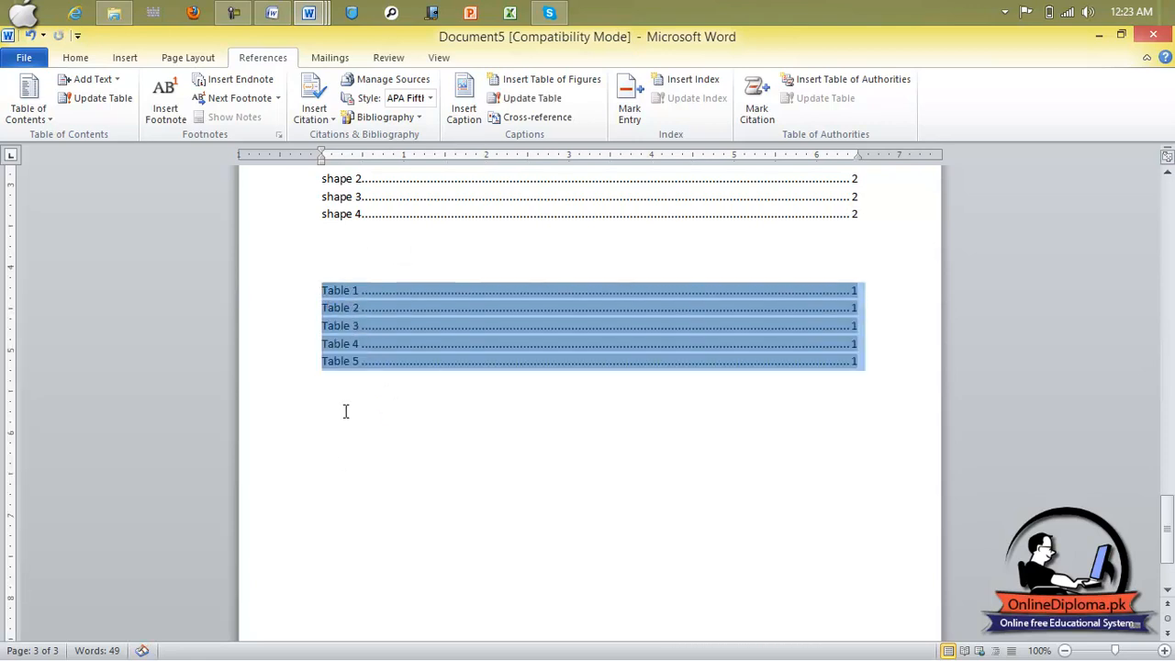
{"action": "left_click", "coordinate": [554, 100]}
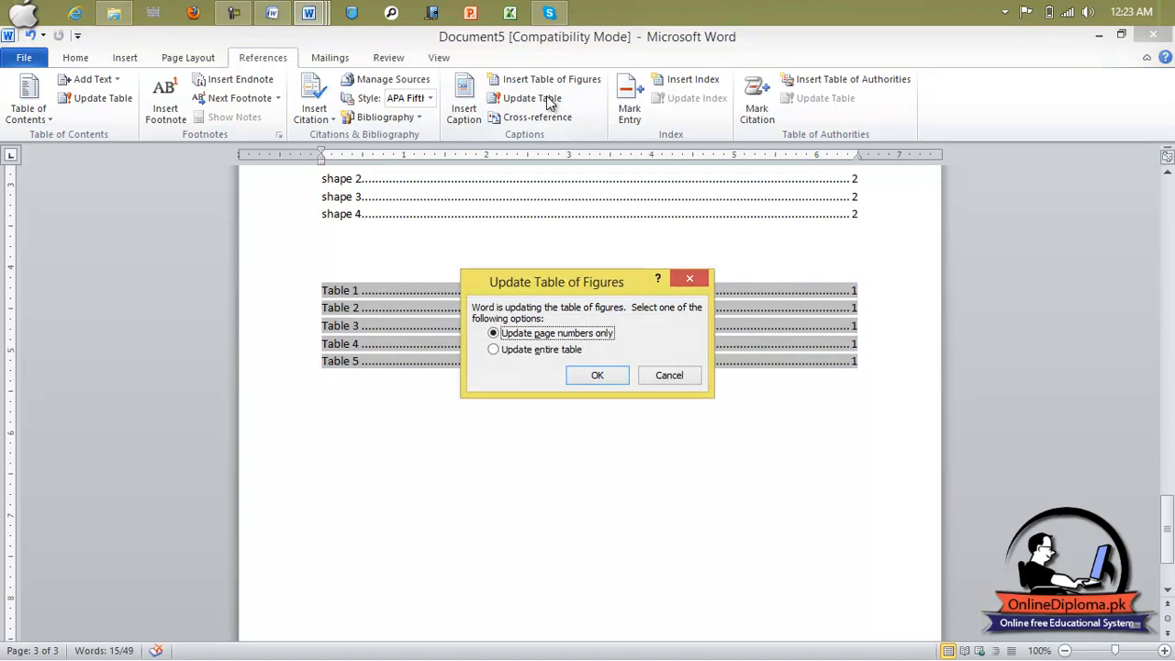
{"action": "left_click", "coordinate": [531, 353]}
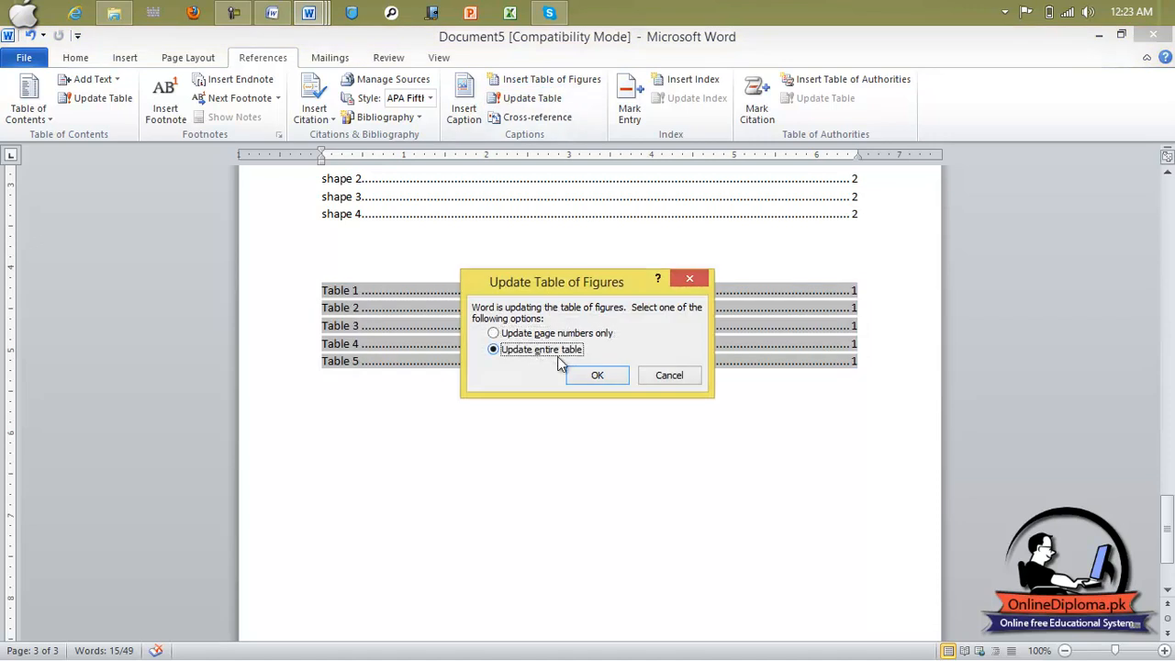
{"action": "left_click", "coordinate": [592, 378]}
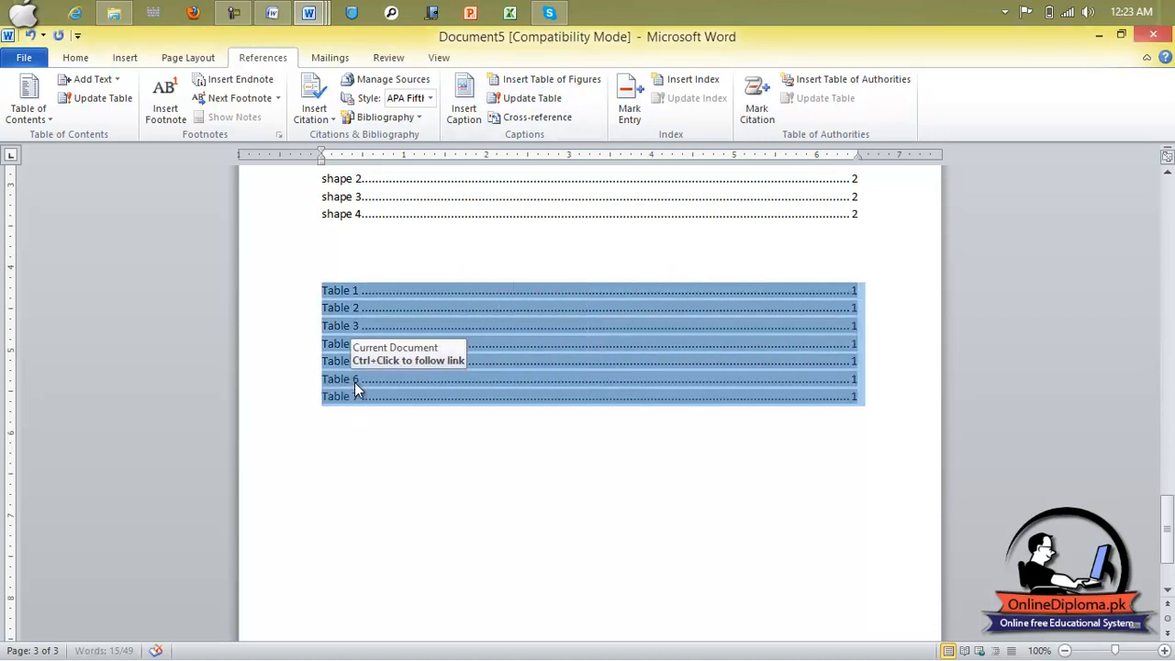
{"action": "left_click", "coordinate": [395, 418]}
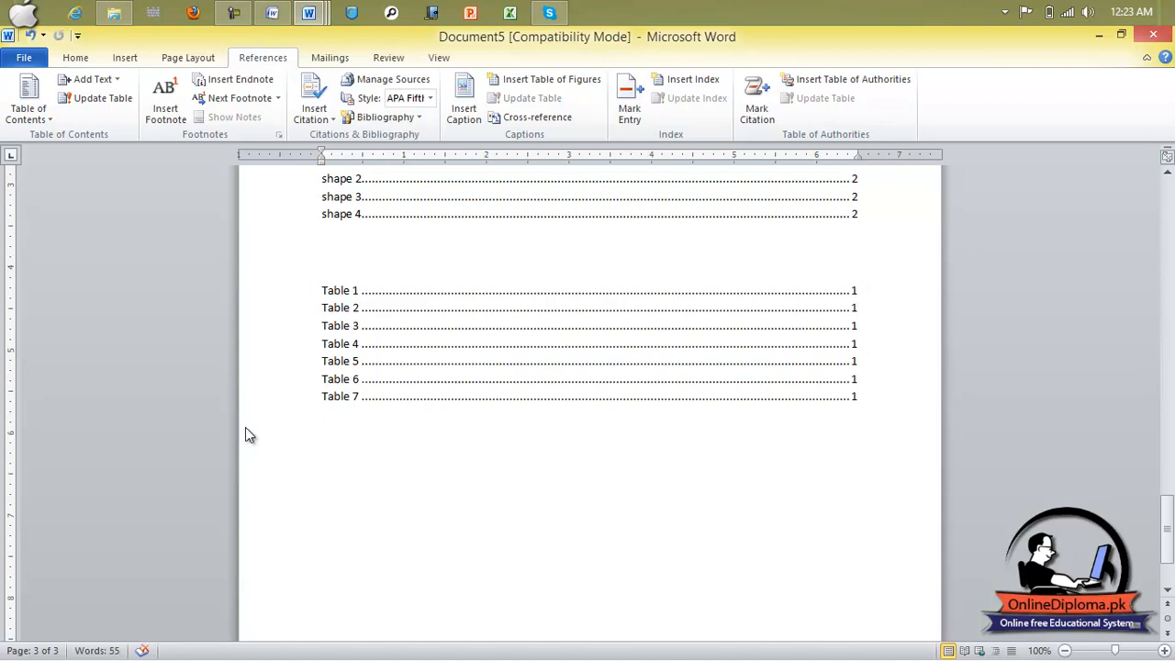
Follow the Table 7, Table 3 and a shape entry from the lists of captions to check their links.
{"action": "left_click", "coordinate": [341, 404], "text": "ctrl"}
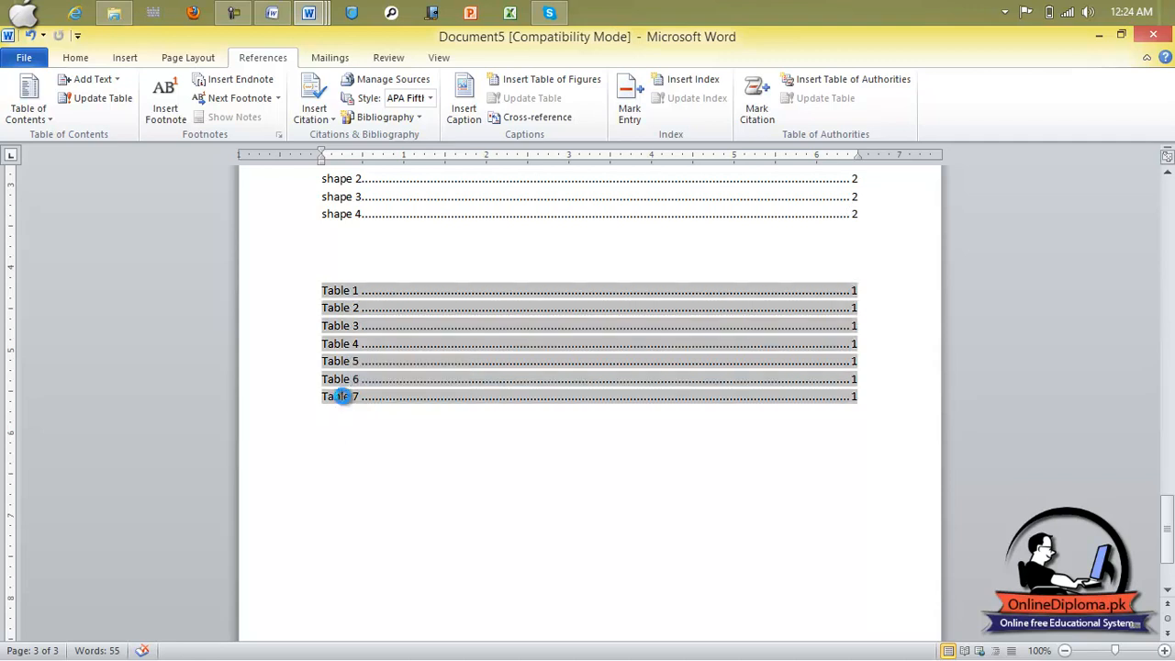
{"action": "scroll", "coordinate": [353, 419], "scroll_direction": "down", "scroll_amount": 15}
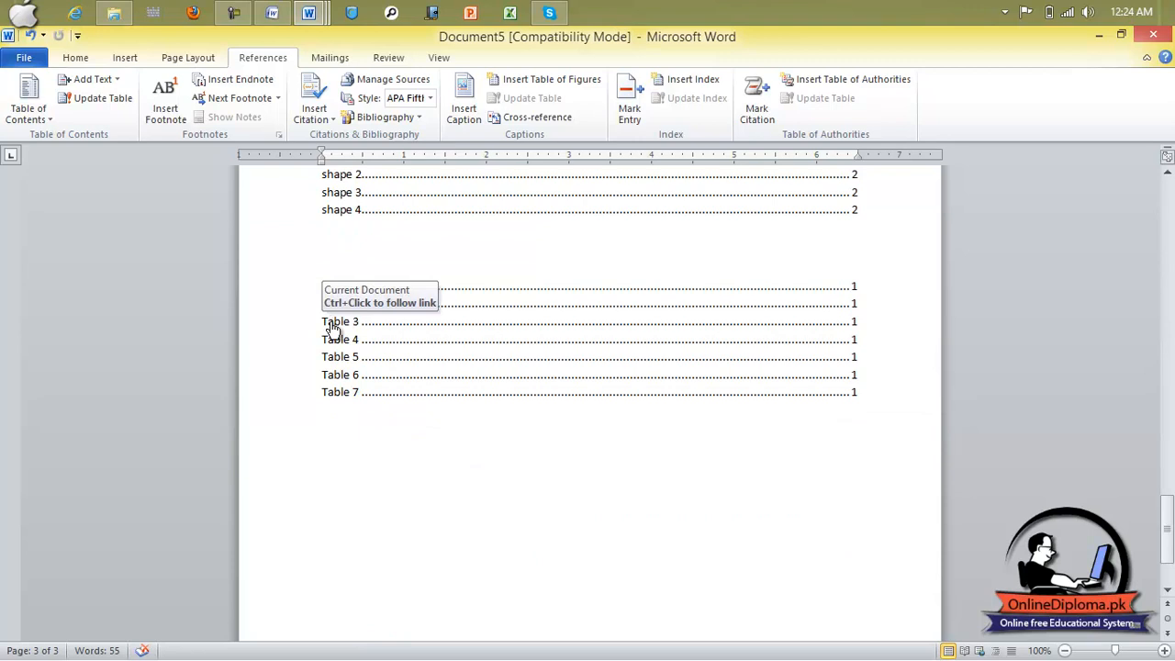
{"action": "left_click", "coordinate": [333, 328], "text": "ctrl"}
{"action": "scroll", "coordinate": [349, 288], "scroll_direction": "down", "scroll_amount": 5}
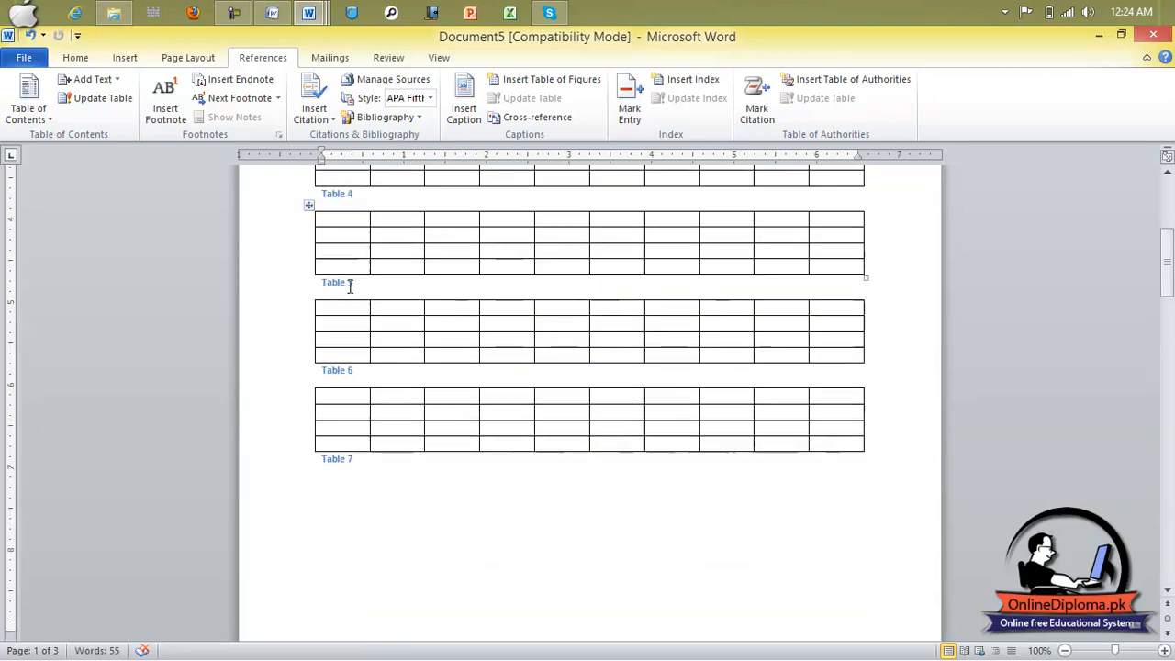
{"action": "scroll", "coordinate": [350, 288], "scroll_direction": "down", "scroll_amount": 10}
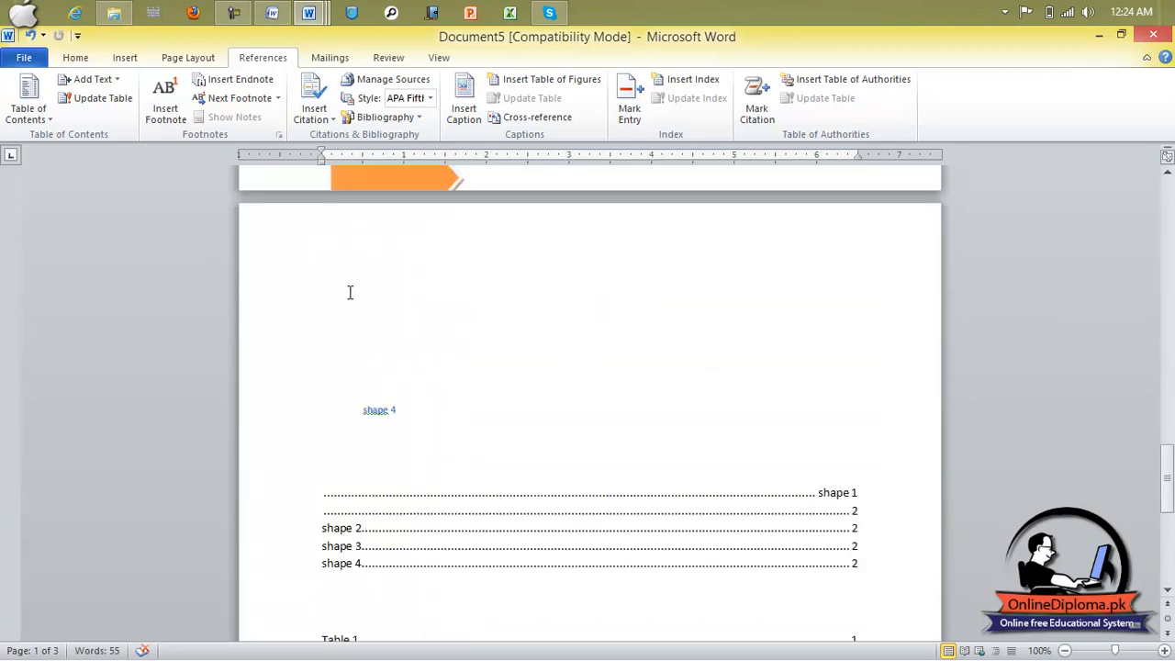
{"action": "left_click", "coordinate": [357, 367], "text": "ctrl"}
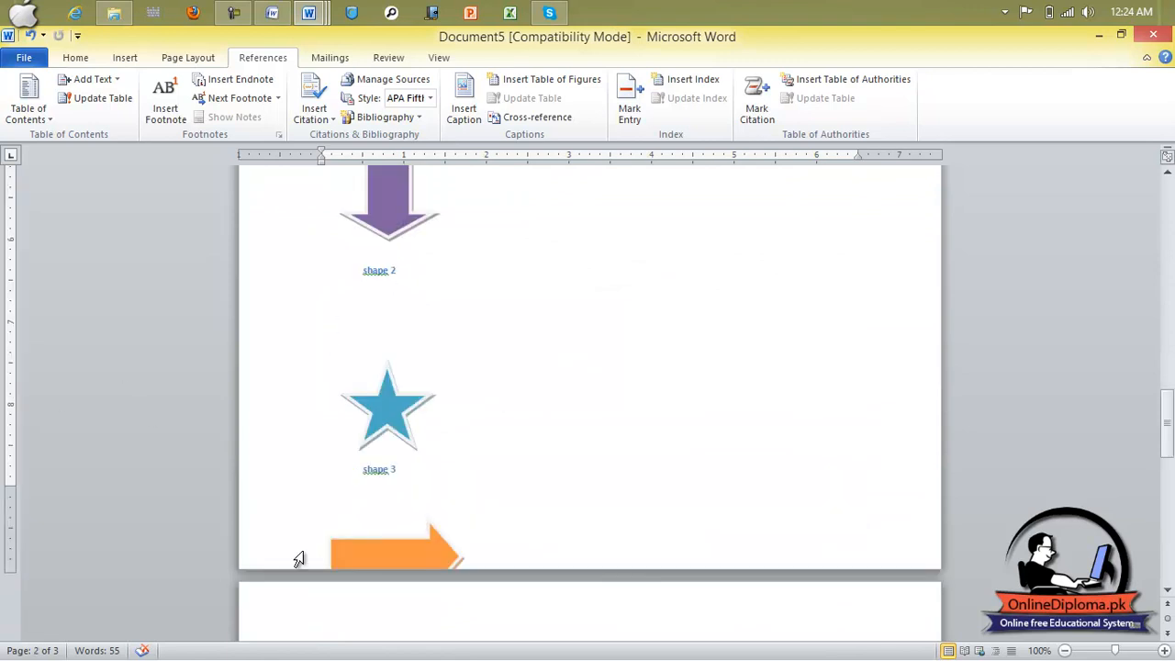
Move the orange right arrow up so it sits entirely on the second page, just below the shape 3 caption.
{"action": "left_click", "coordinate": [372, 552]}
{"action": "left_click_drag", "start_coordinate": [372, 551], "coordinate": [369, 516]}
{"action": "left_click", "coordinate": [522, 422]}
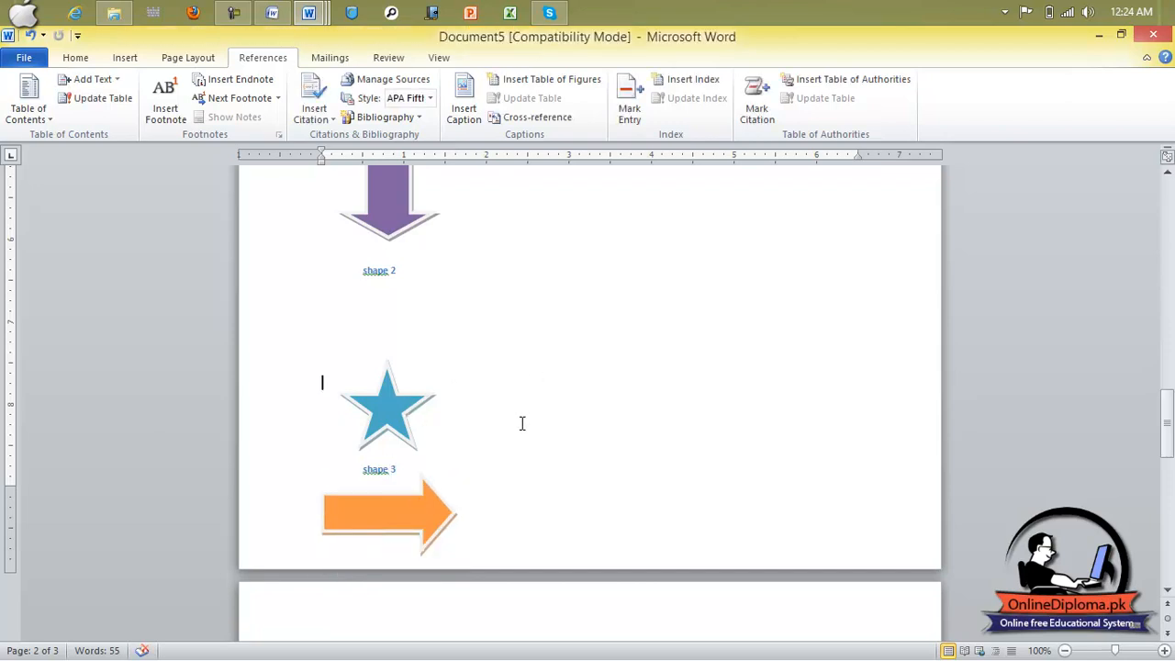
In the blank area below the list of tables, insert a hyperlinked cross-reference to the entire shape 3 caption.
{"action": "scroll", "coordinate": [521, 426], "scroll_direction": "down", "scroll_amount": 5}
{"action": "scroll", "coordinate": [520, 426], "scroll_direction": "down", "scroll_amount": 6}
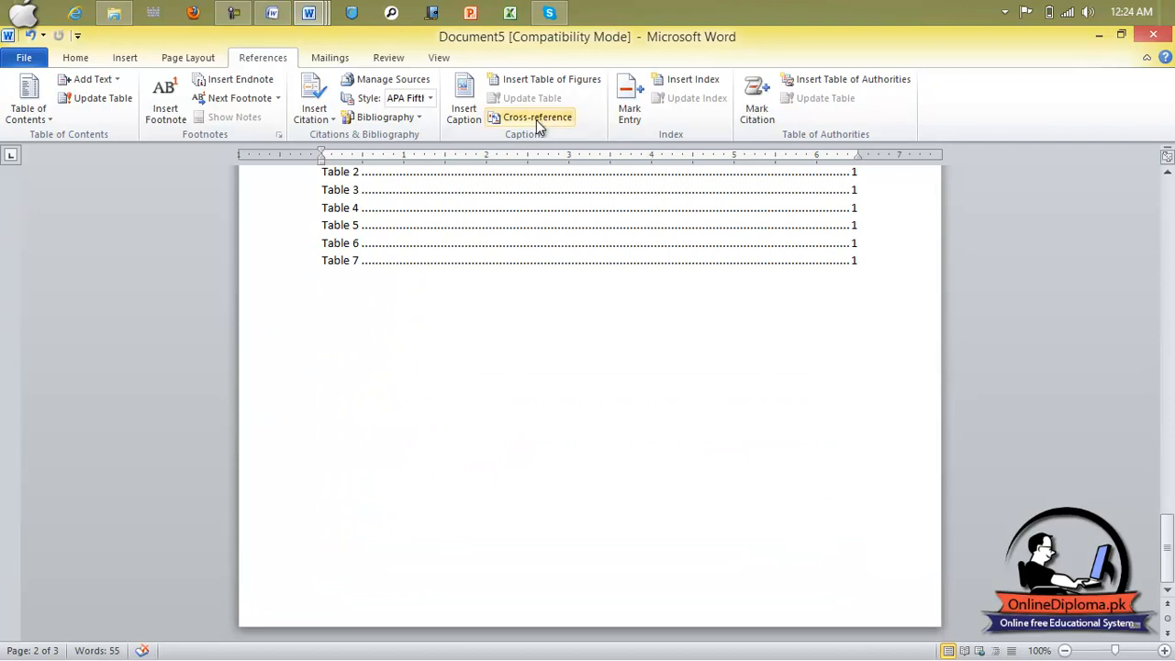
{"action": "left_click", "coordinate": [453, 386]}
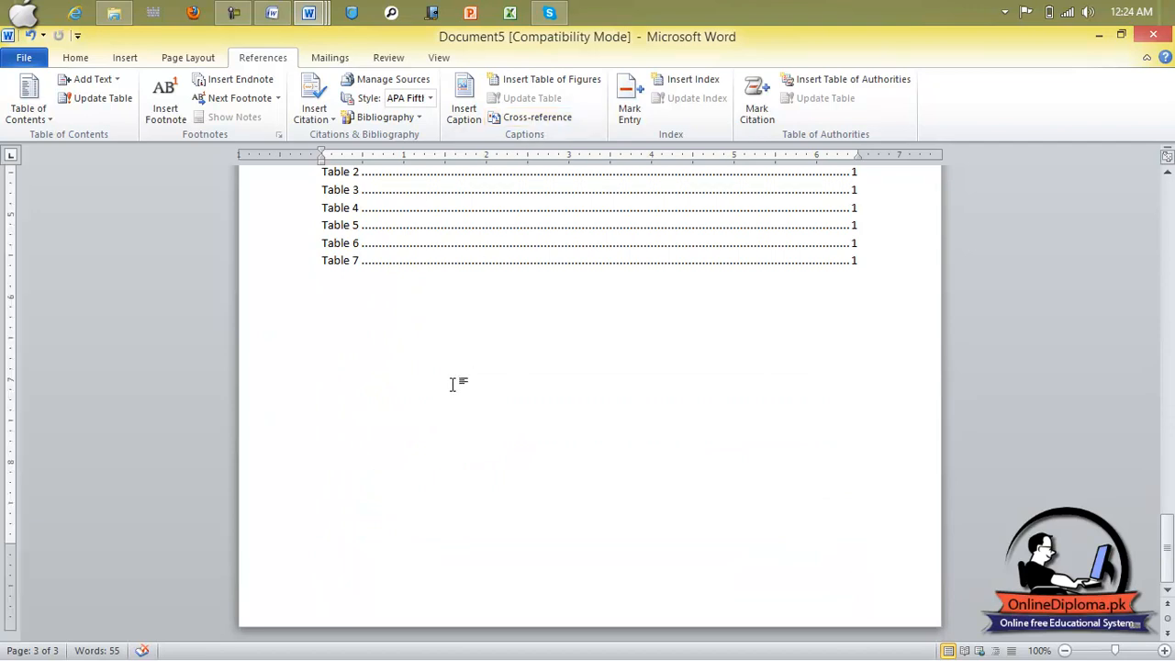
{"action": "left_click", "coordinate": [550, 119]}
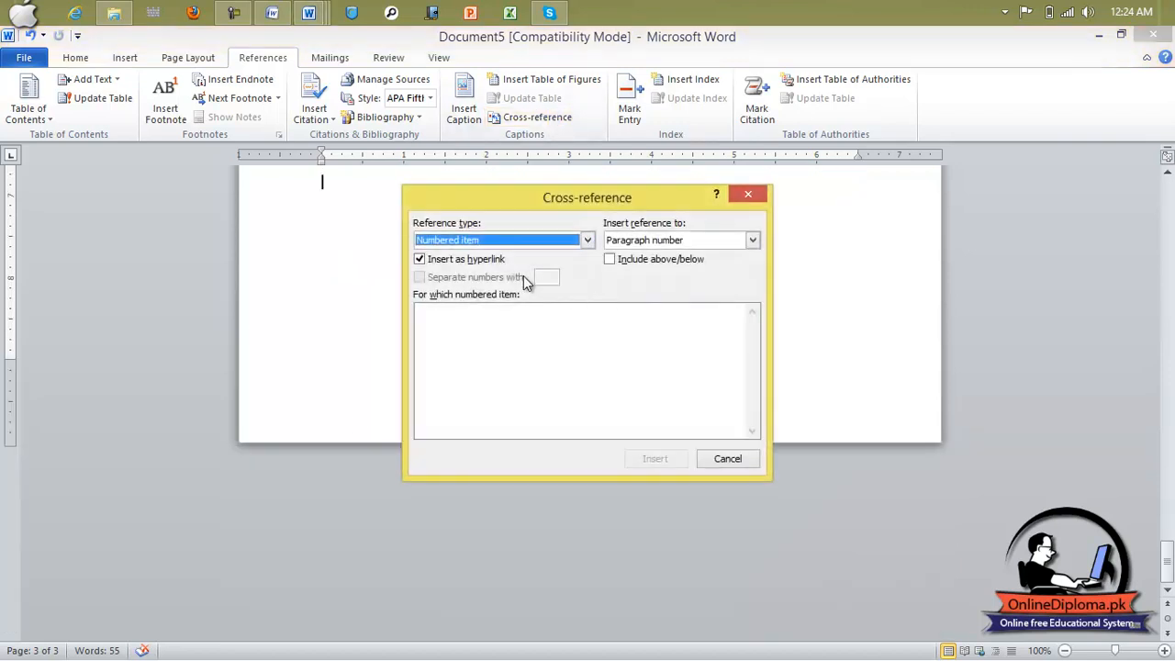
{"action": "left_click", "coordinate": [586, 241]}
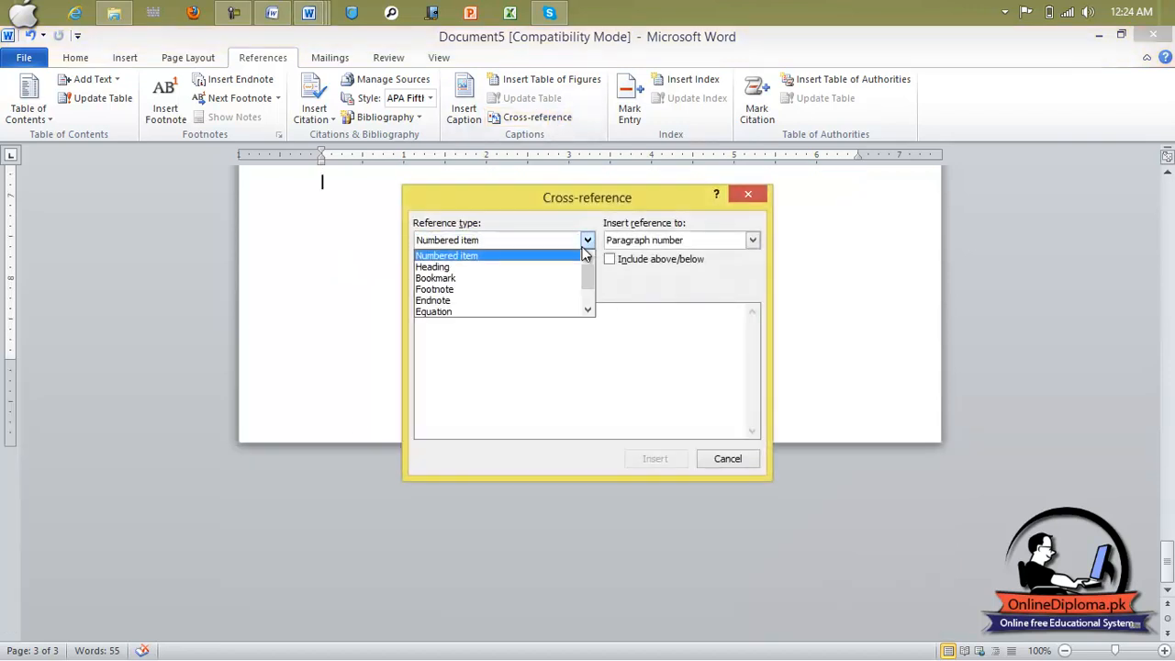
{"action": "left_click", "coordinate": [521, 268]}
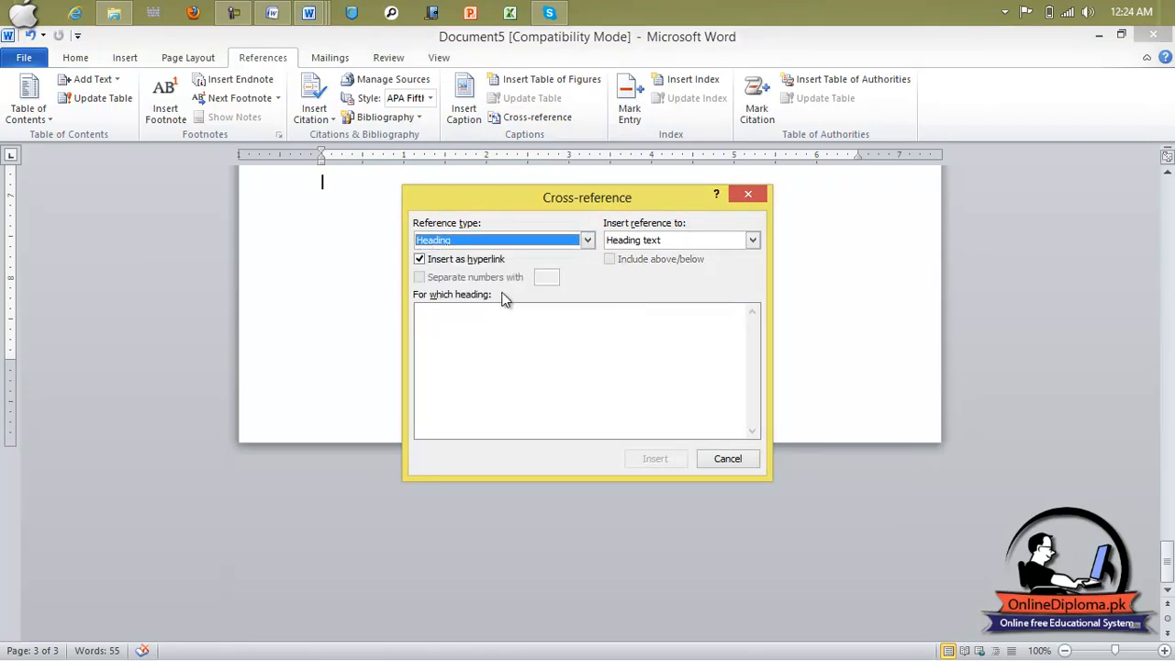
{"action": "left_click", "coordinate": [587, 240]}
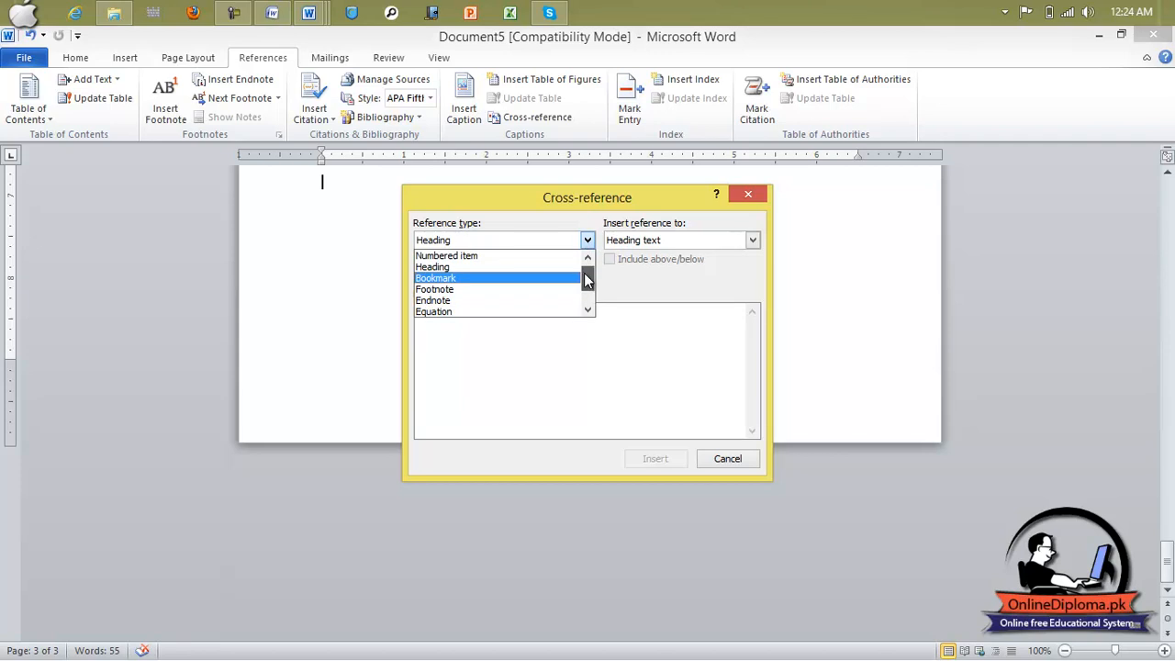
{"action": "left_click_drag", "start_coordinate": [584, 276], "coordinate": [595, 312]}
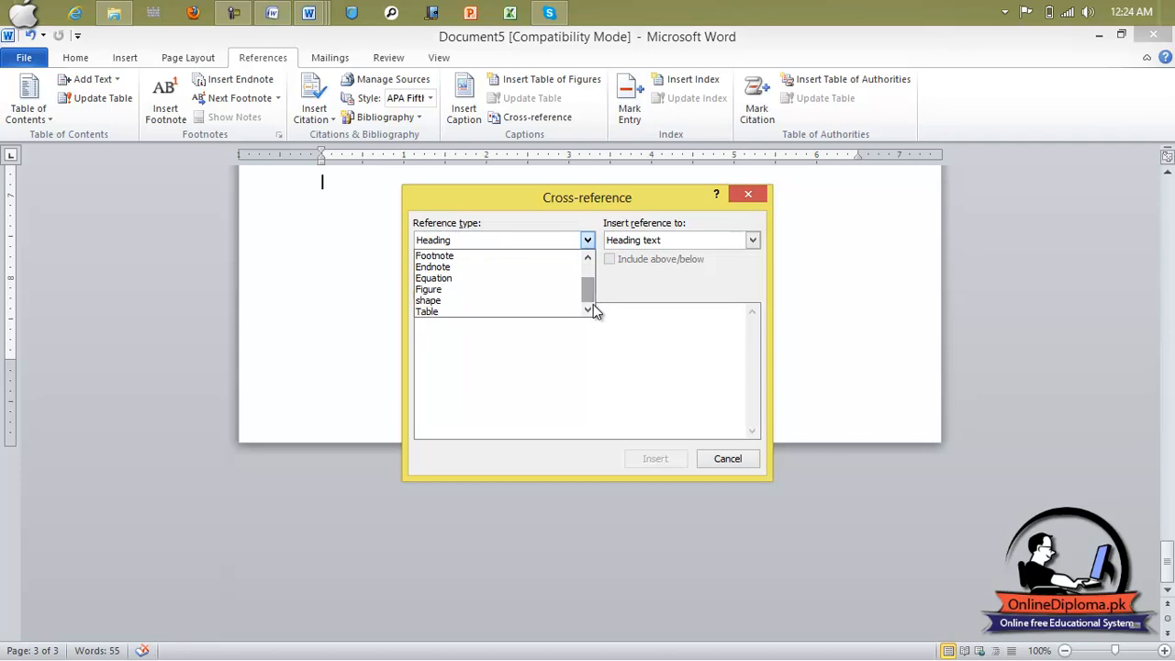
{"action": "left_click", "coordinate": [496, 301]}
{"action": "left_click", "coordinate": [450, 332]}
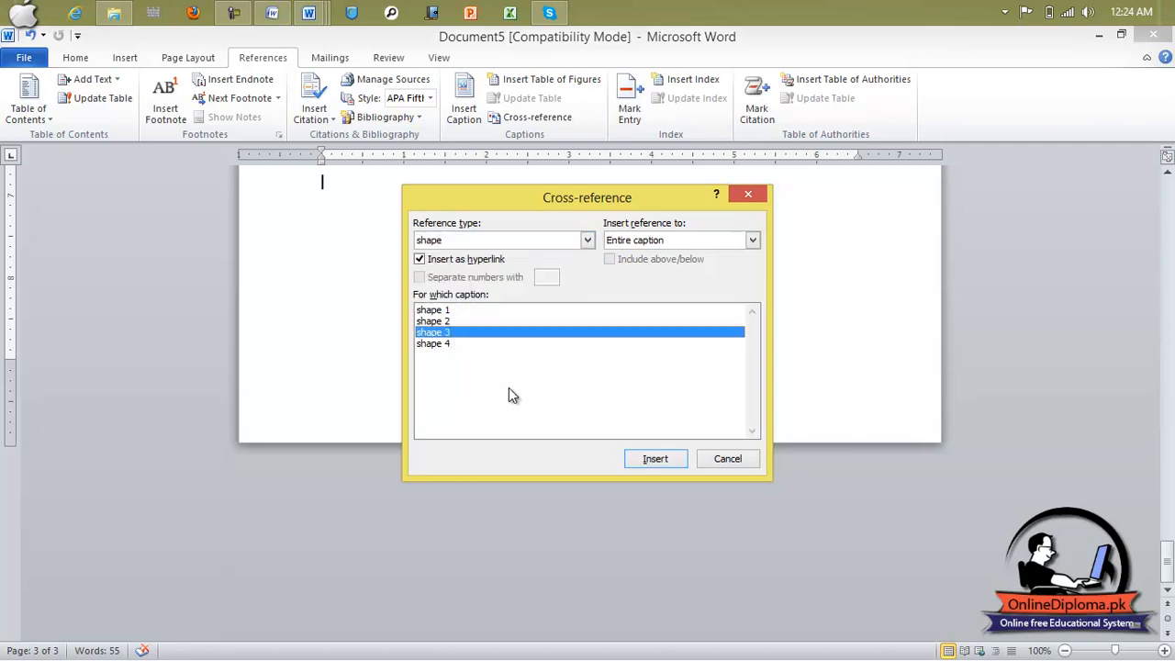
{"action": "left_click", "coordinate": [650, 461]}
Insert a second cross-reference to the entire Table 7 caption right after the shape 3 reference, and close the dialog.
{"action": "left_click", "coordinate": [588, 240]}
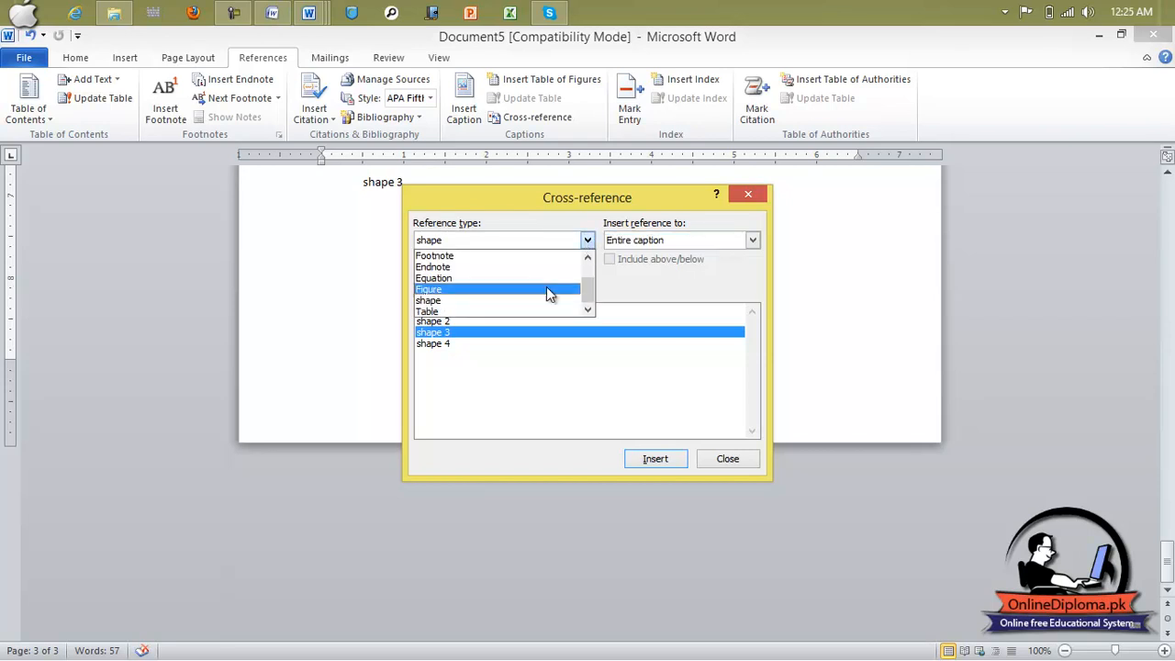
{"action": "left_click", "coordinate": [532, 311]}
{"action": "left_click", "coordinate": [450, 376]}
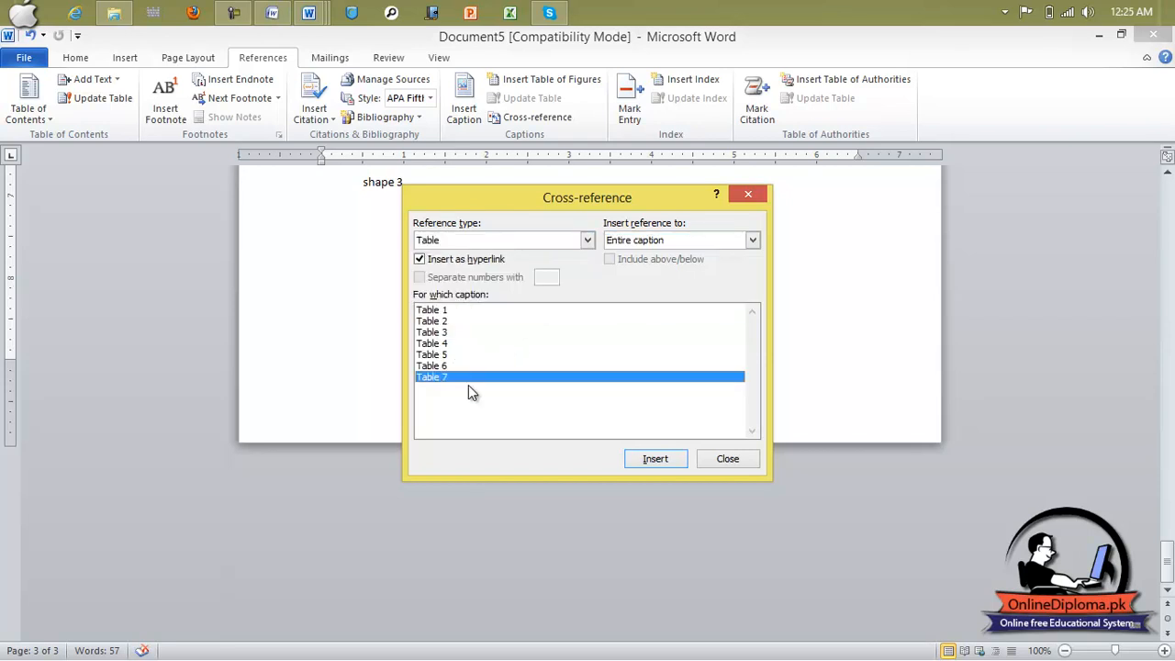
{"action": "left_click", "coordinate": [651, 459]}
{"action": "left_click", "coordinate": [716, 458]}
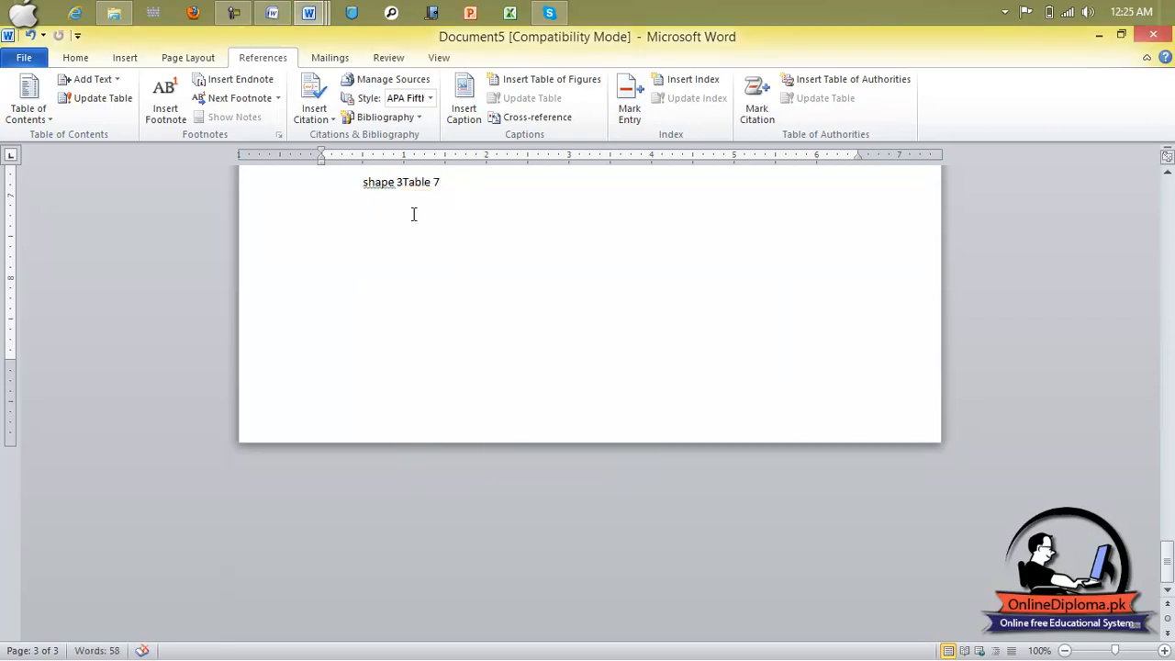
Separate the two cross-references by moving Table 7 onto its own line, two paragraphs below shape 3.
{"action": "left_click", "coordinate": [408, 187]}
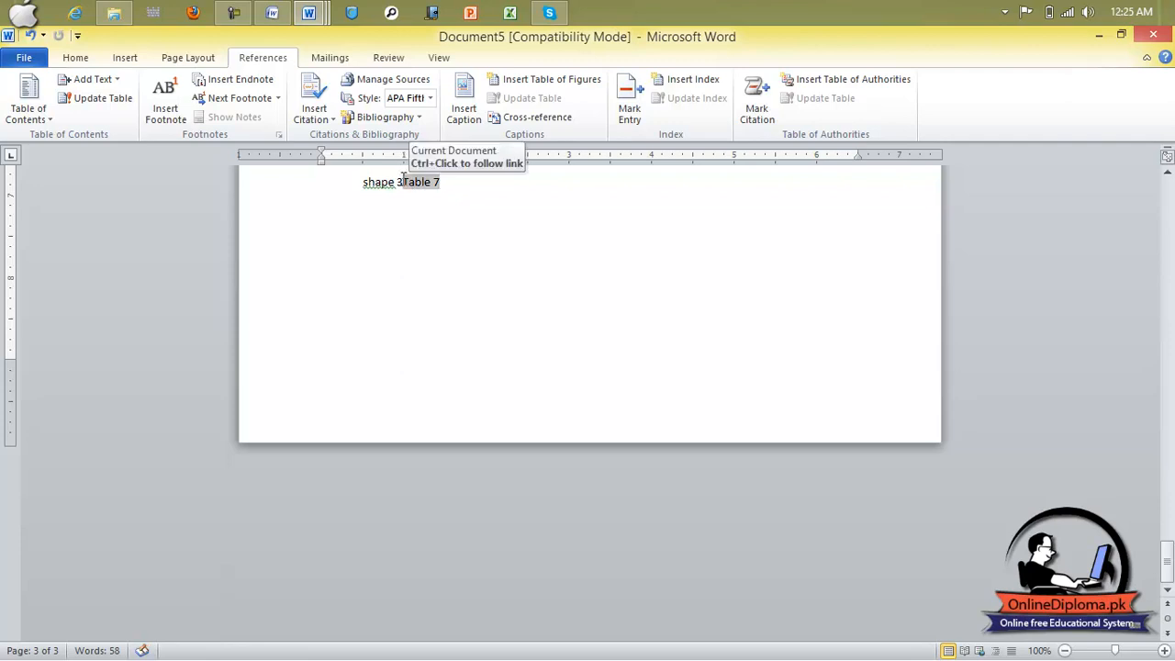
{"action": "key", "text": "Return"}
{"action": "key", "text": "Return"}
{"action": "left_click", "coordinate": [449, 264]}
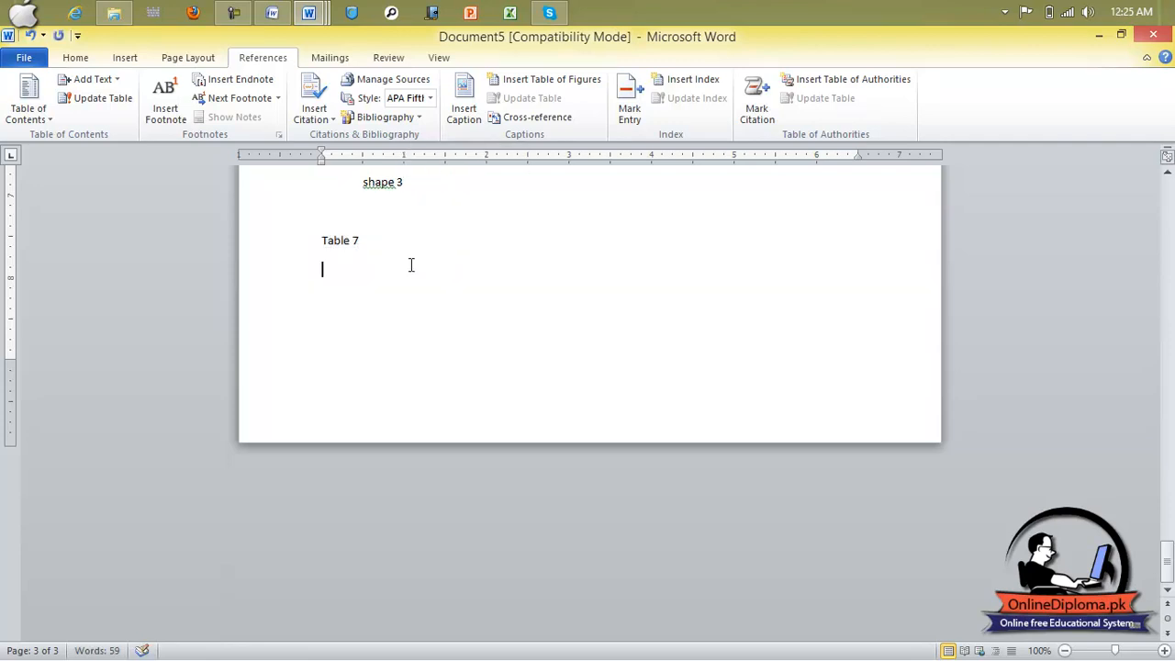
Follow the Table 7 cross-reference and the shape 3 cross-reference to check that each leads to its caption.
{"action": "left_click", "coordinate": [345, 246], "text": "ctrl"}
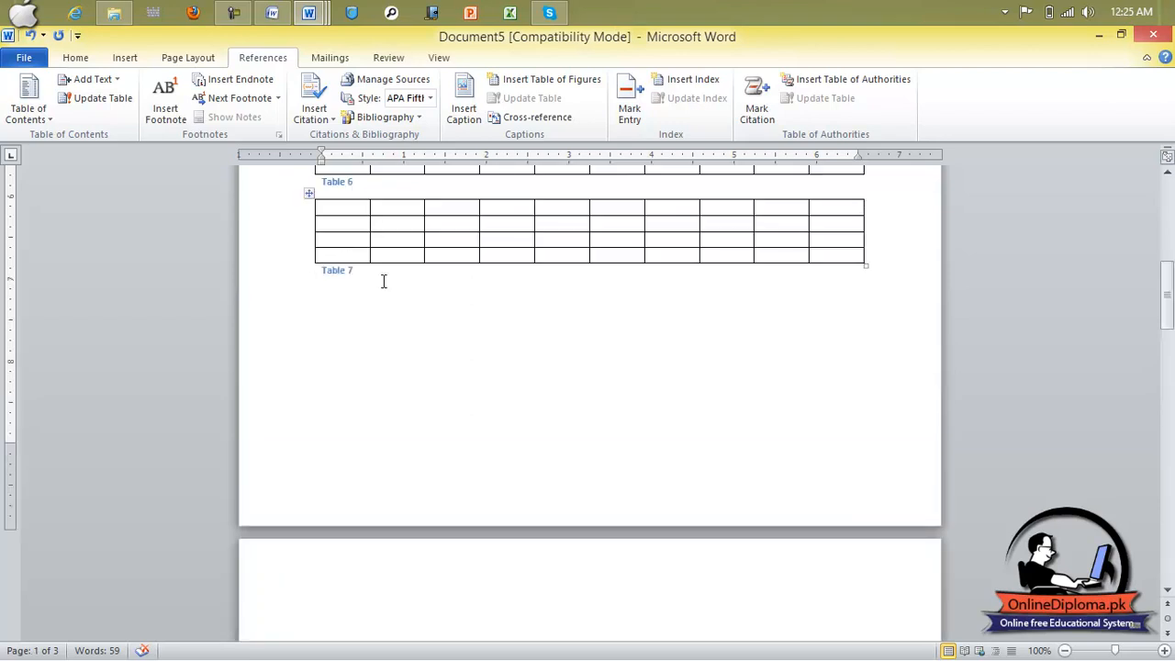
{"action": "scroll", "coordinate": [402, 281], "scroll_direction": "down", "scroll_amount": 20}
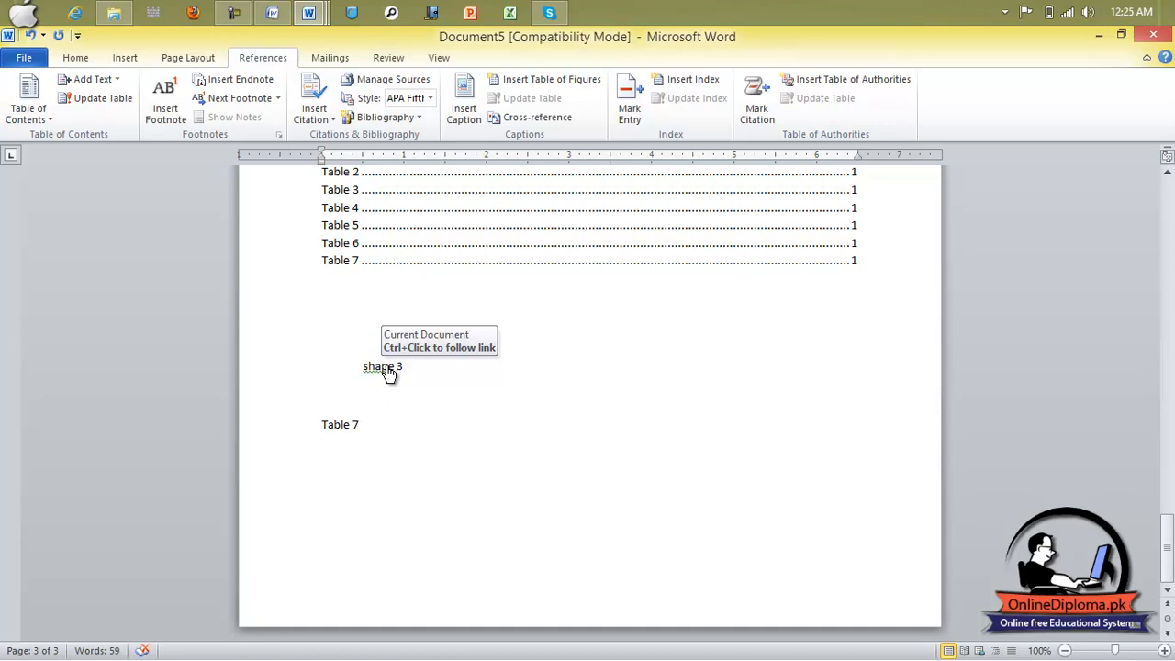
{"action": "left_click", "coordinate": [388, 369], "text": "ctrl"}
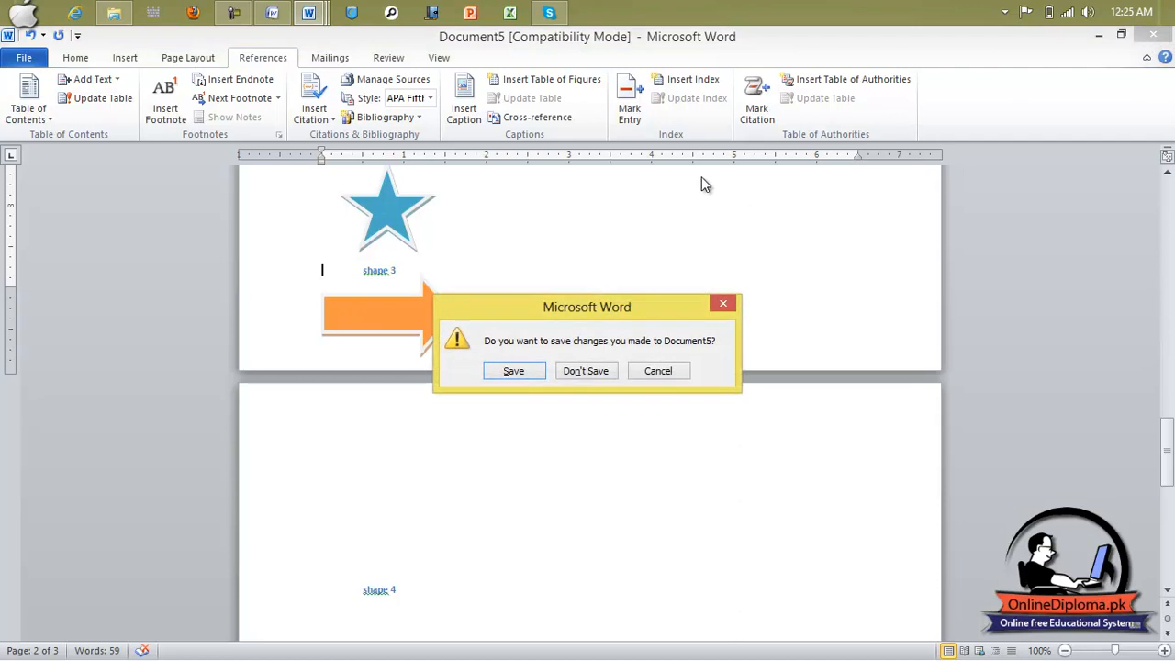
Close Document5, the Window document and Document1 without saving their changes.
{"action": "left_click", "coordinate": [588, 371]}
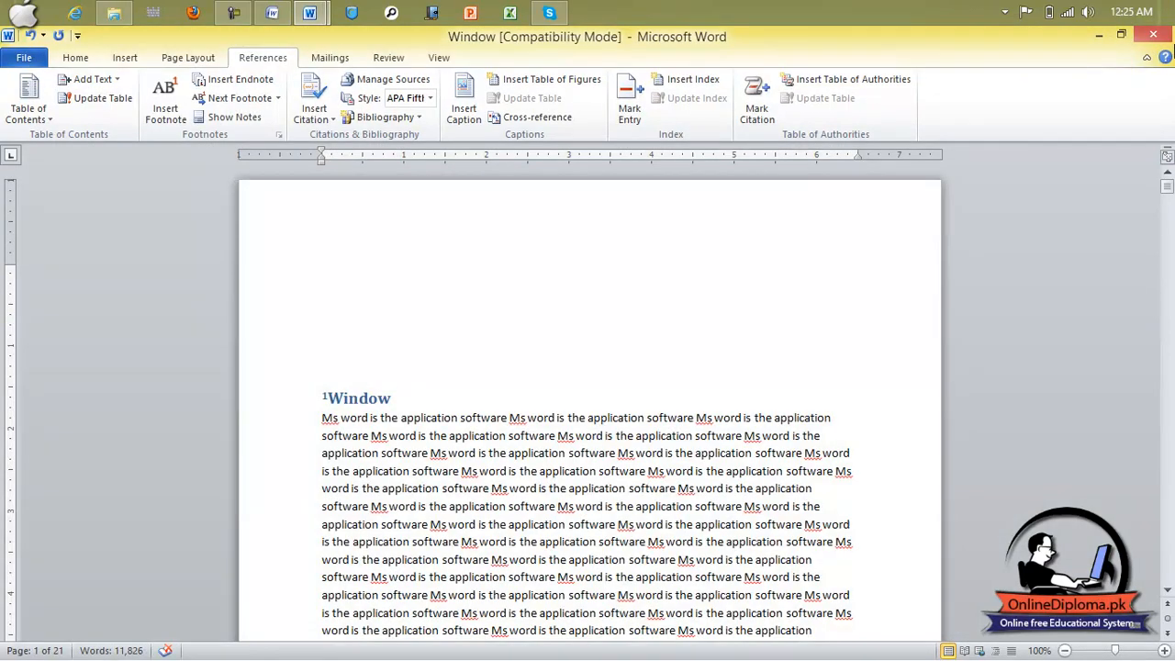
{"action": "left_click", "coordinate": [1153, 34]}
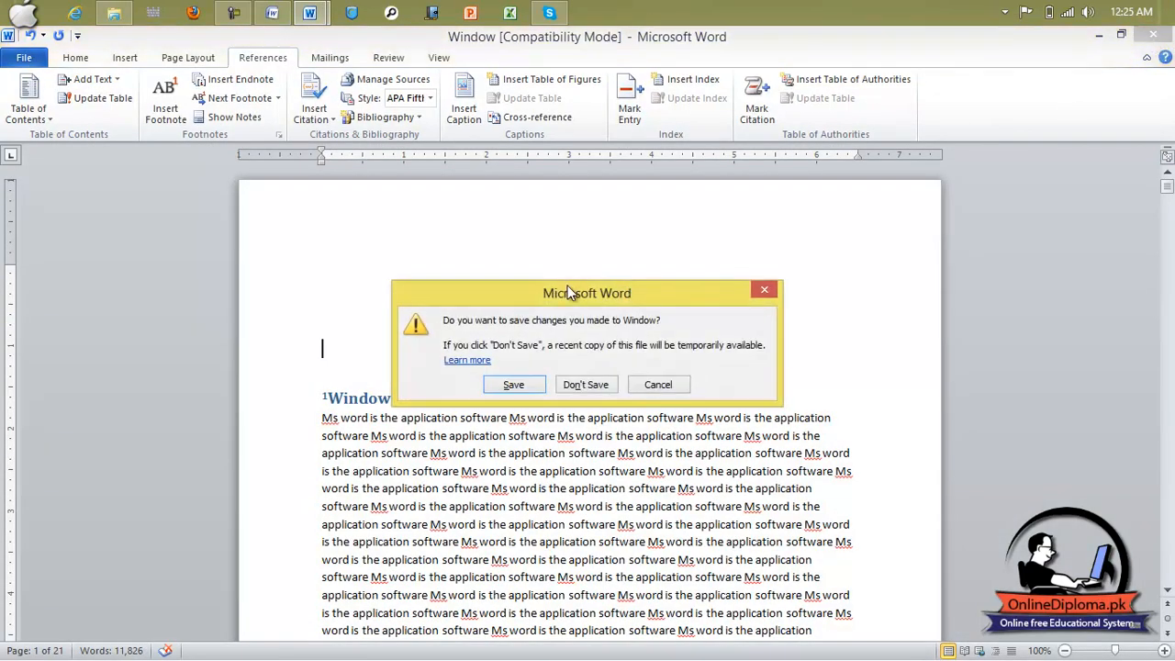
{"action": "left_click", "coordinate": [587, 386]}
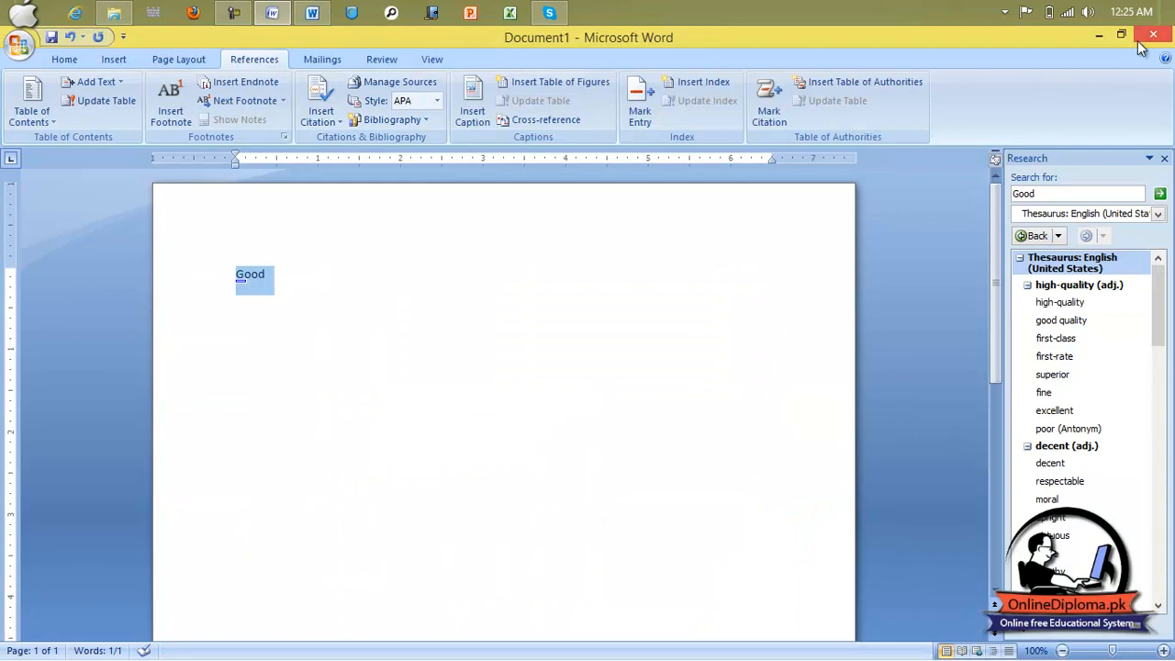
{"action": "left_click", "coordinate": [1151, 35]}
{"action": "left_click", "coordinate": [589, 370]}
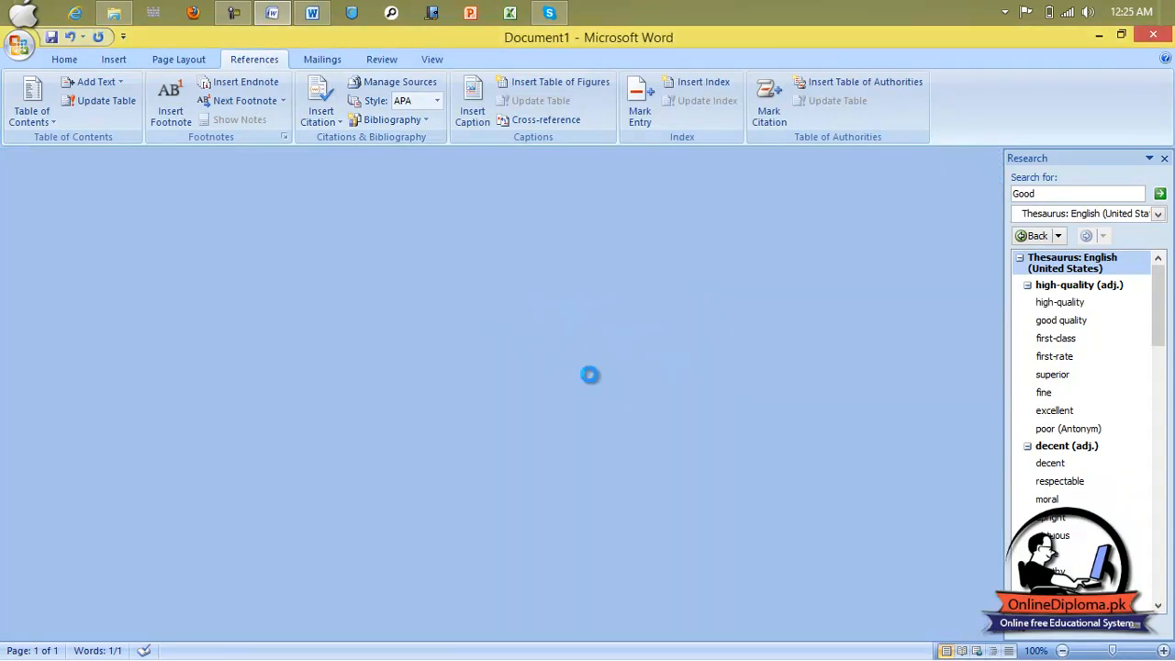
Exit the remaining empty Word window, cancelling the Save As for the Normal template.
{"action": "left_click", "coordinate": [1153, 35]}
{"action": "left_click", "coordinate": [567, 412]}
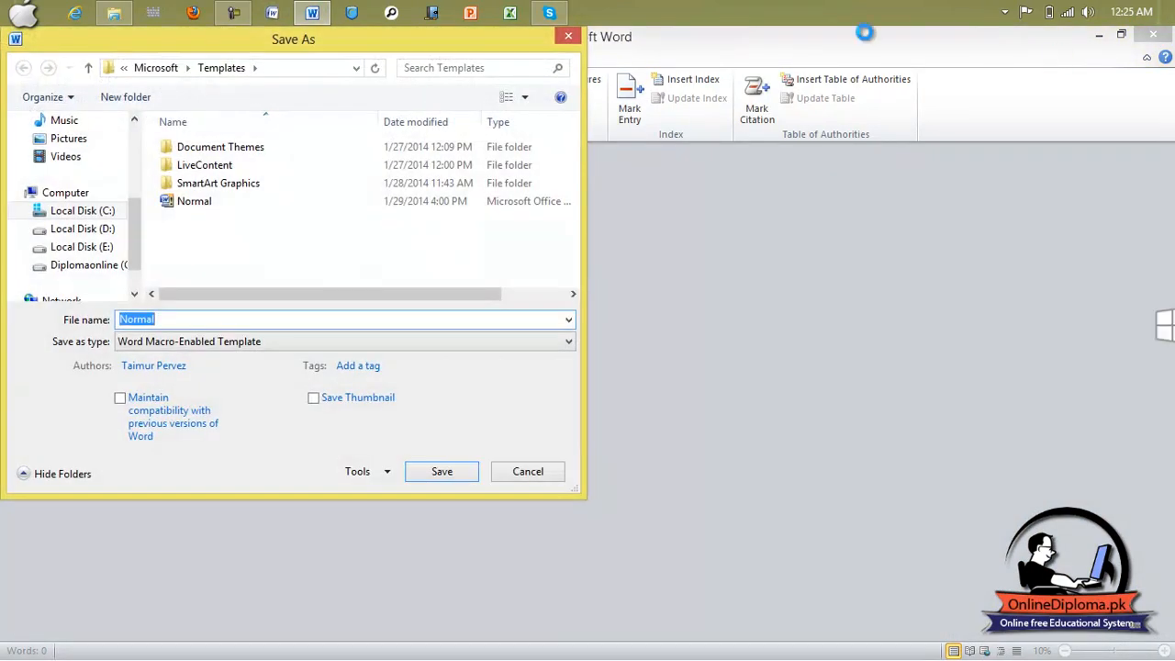
{"action": "left_click", "coordinate": [569, 36]}
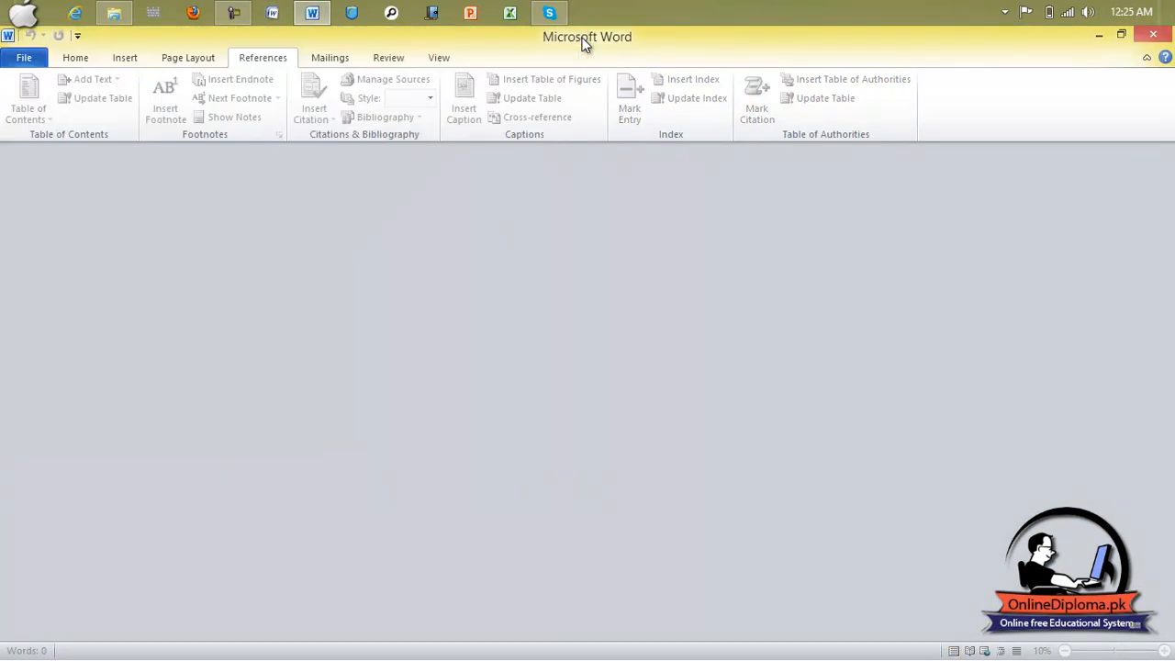
{"action": "left_click", "coordinate": [1152, 34]}
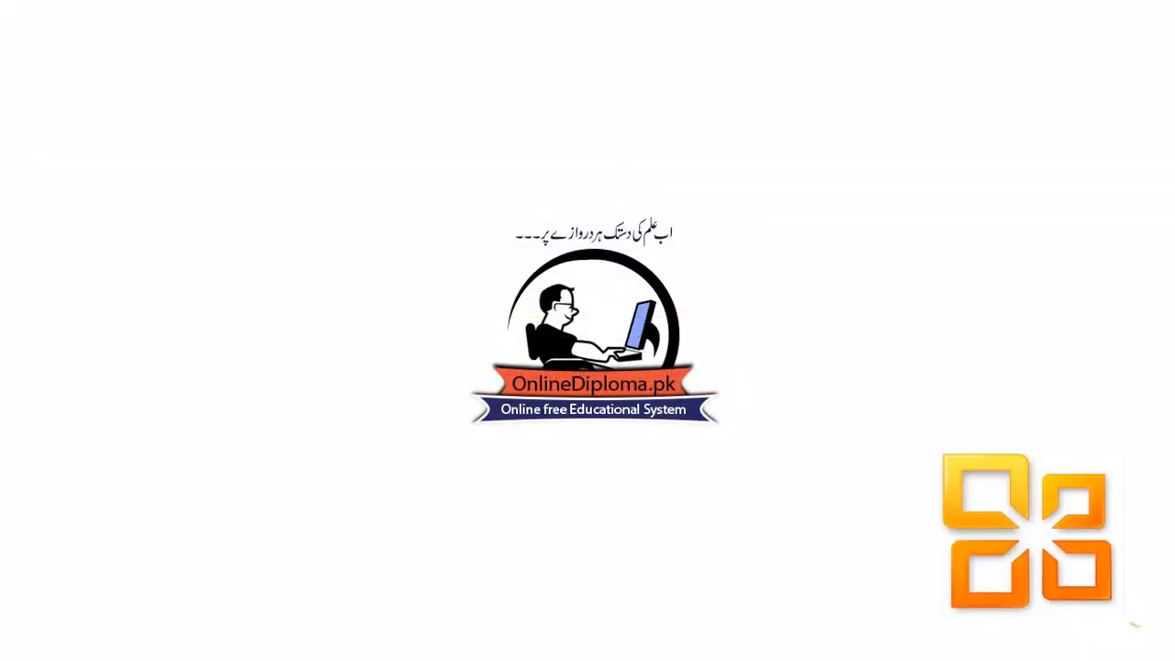